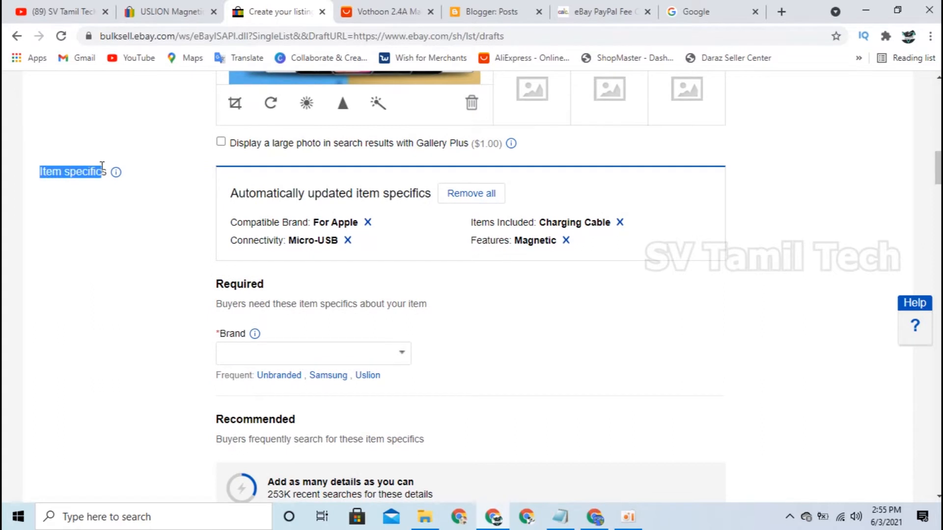
Step: Check the cable's AliExpress product page and set the listing's required brand to Unbranded
{"action": "left_click", "coordinate": [152, 211]}
{"action": "scroll", "coordinate": [152, 211], "scroll_direction": "down", "scroll_amount": 1}
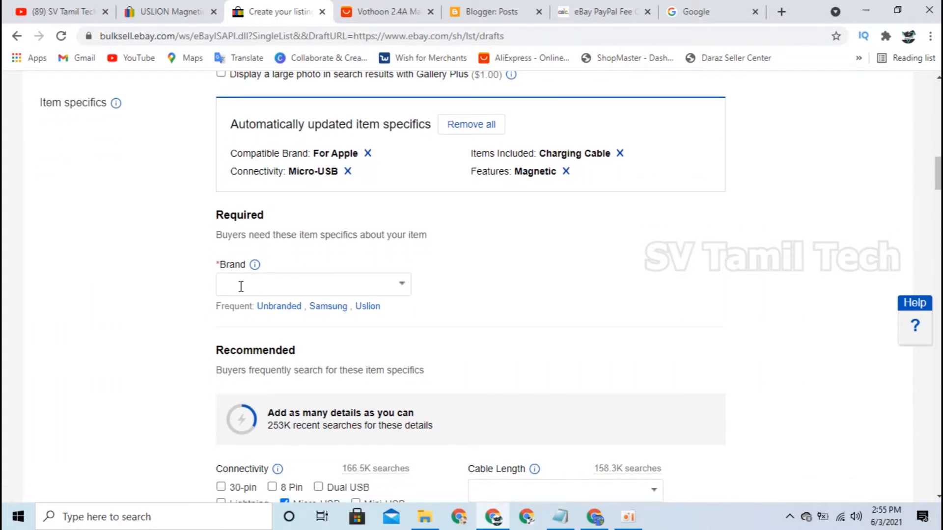
{"action": "left_click", "coordinate": [378, 10]}
{"action": "scroll", "coordinate": [437, 157], "scroll_direction": "up", "scroll_amount": 1}
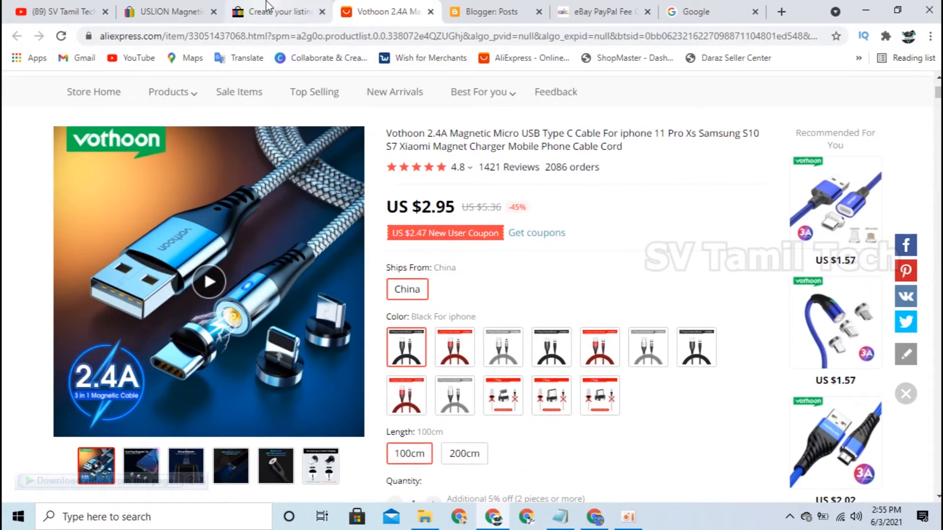
{"action": "left_click", "coordinate": [299, 7]}
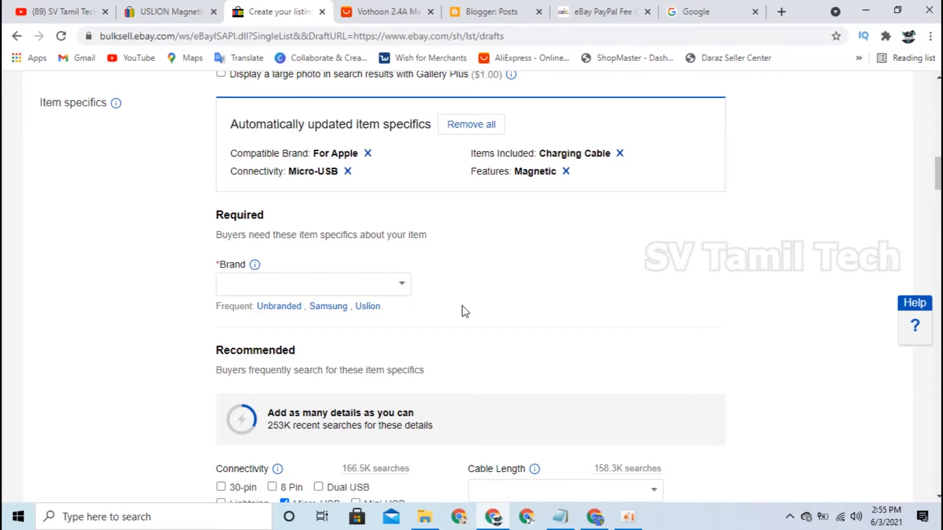
{"action": "left_click", "coordinate": [279, 306]}
Step: Keep Micro-USB selected as the connectivity and set the cable length to 1 m
{"action": "scroll", "coordinate": [223, 299], "scroll_direction": "down", "scroll_amount": 3}
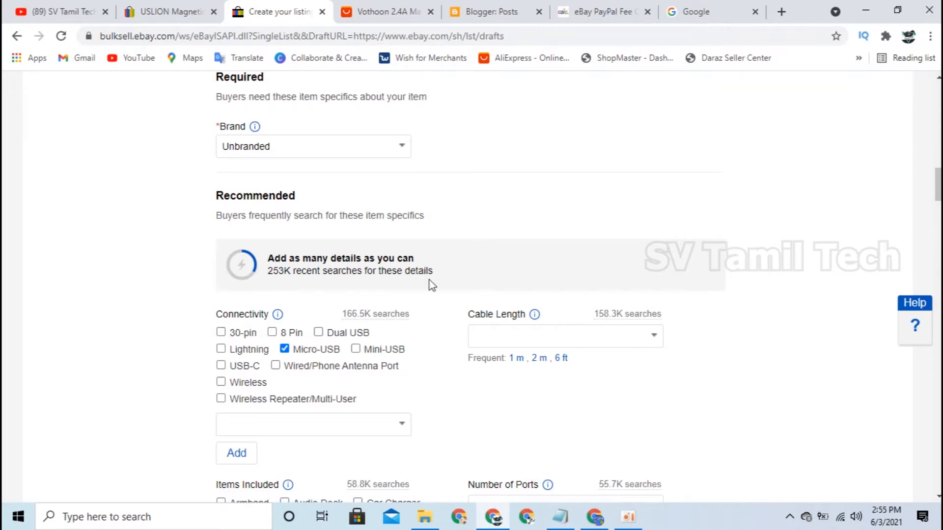
{"action": "left_click", "coordinate": [285, 349]}
{"action": "left_click", "coordinate": [284, 350]}
{"action": "scroll", "coordinate": [334, 376], "scroll_direction": "down", "scroll_amount": 3}
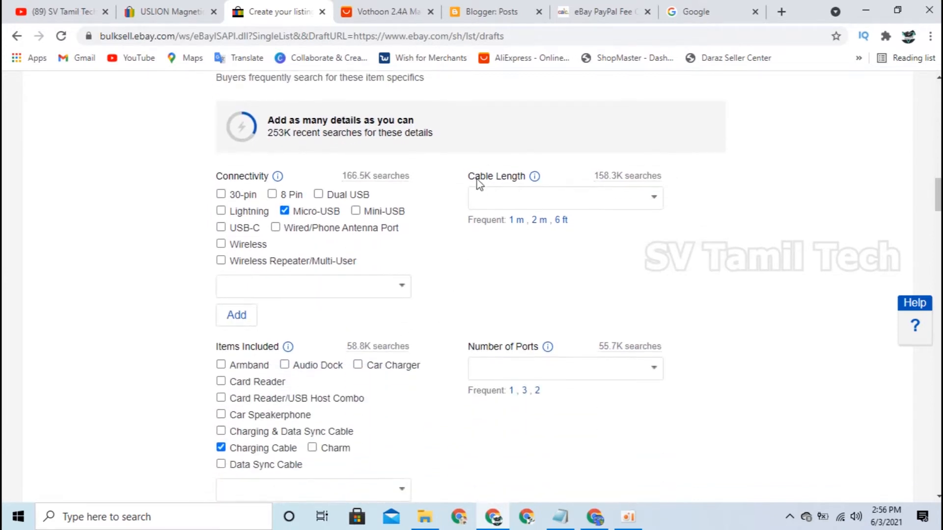
{"action": "left_click", "coordinate": [513, 221]}
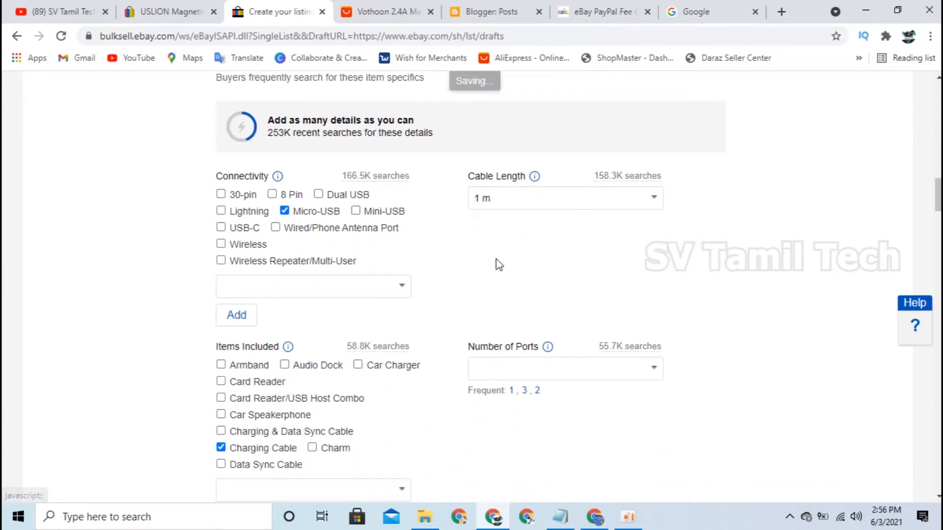
Step: Clear For Apple from the compatible brands in the recommended item specifics
{"action": "scroll", "coordinate": [464, 288], "scroll_direction": "down", "scroll_amount": 2}
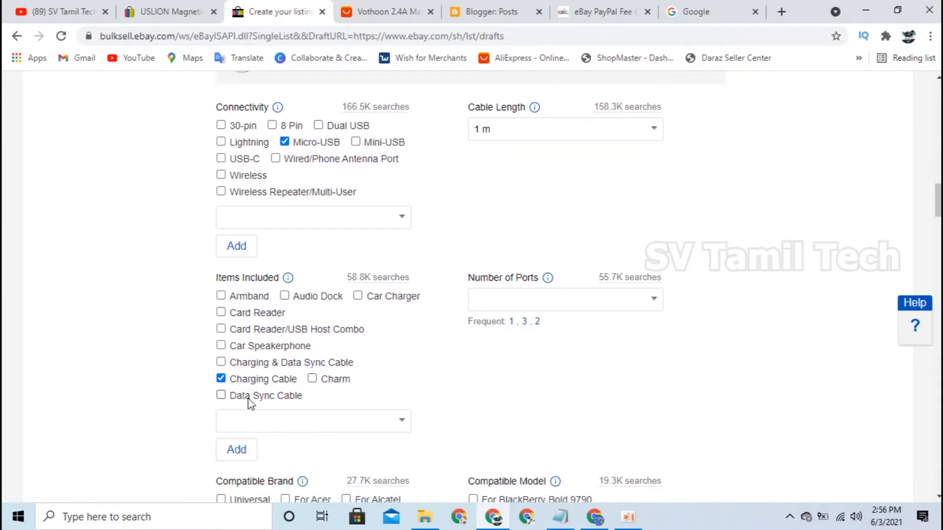
{"action": "scroll", "coordinate": [408, 404], "scroll_direction": "down", "scroll_amount": 2}
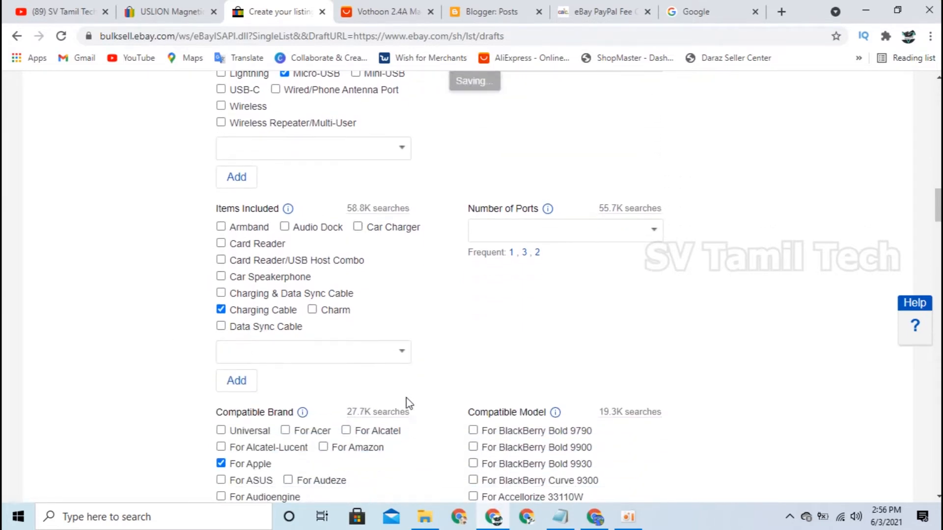
{"action": "scroll", "coordinate": [219, 292], "scroll_direction": "up", "scroll_amount": 3}
{"action": "scroll", "coordinate": [236, 347], "scroll_direction": "down", "scroll_amount": 2}
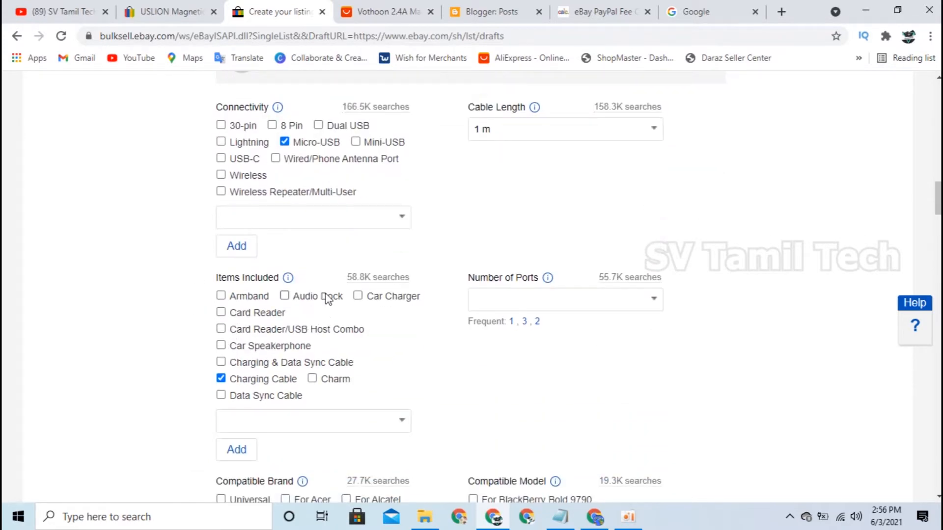
{"action": "scroll", "coordinate": [307, 332], "scroll_direction": "down", "scroll_amount": 7}
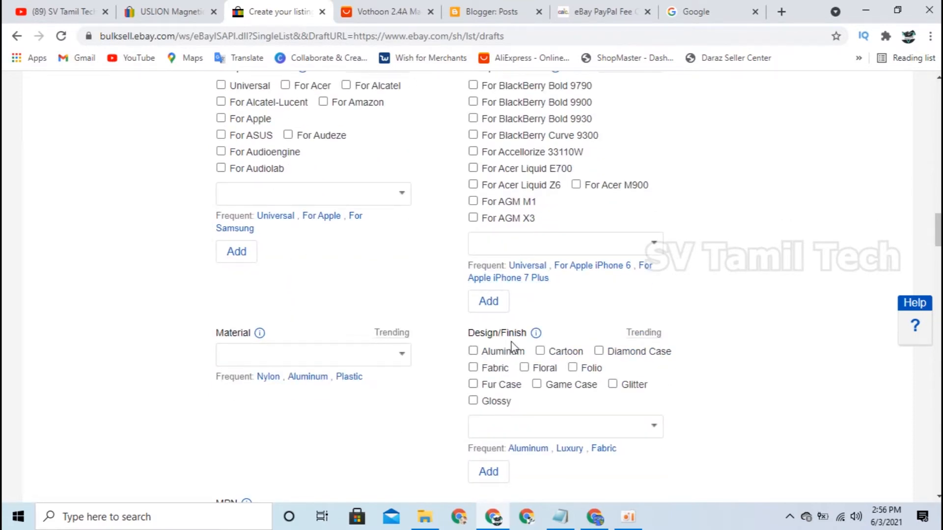
Step: Add Does Not Apply as the MPN in the recommended item specifics
{"action": "scroll", "coordinate": [368, 332], "scroll_direction": "down", "scroll_amount": 2}
{"action": "scroll", "coordinate": [268, 315], "scroll_direction": "down", "scroll_amount": 3}
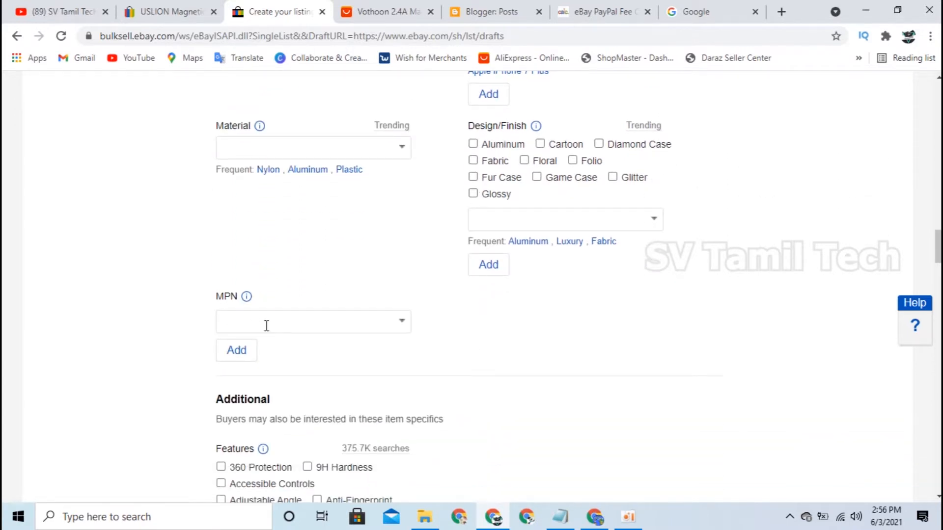
{"action": "left_click", "coordinate": [267, 325]}
{"action": "type", "text": "Does Not Apply"}
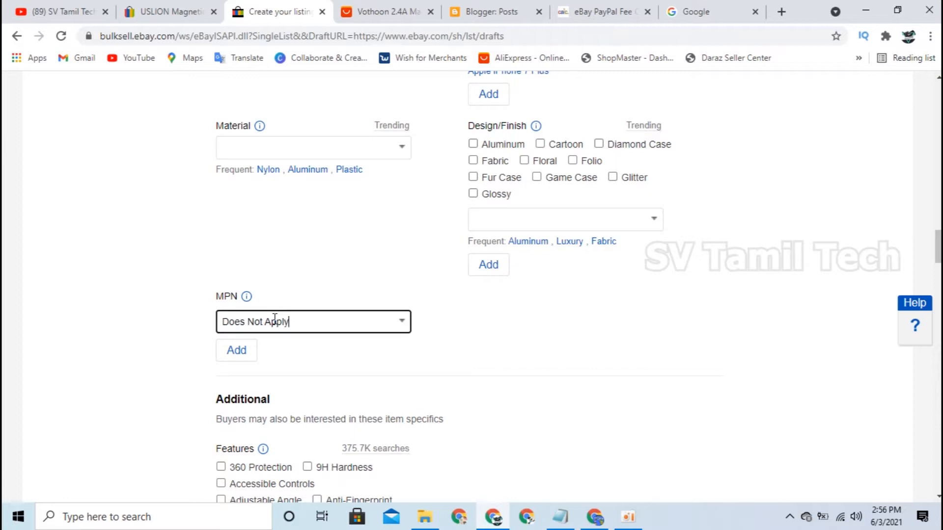
{"action": "left_click", "coordinate": [238, 351]}
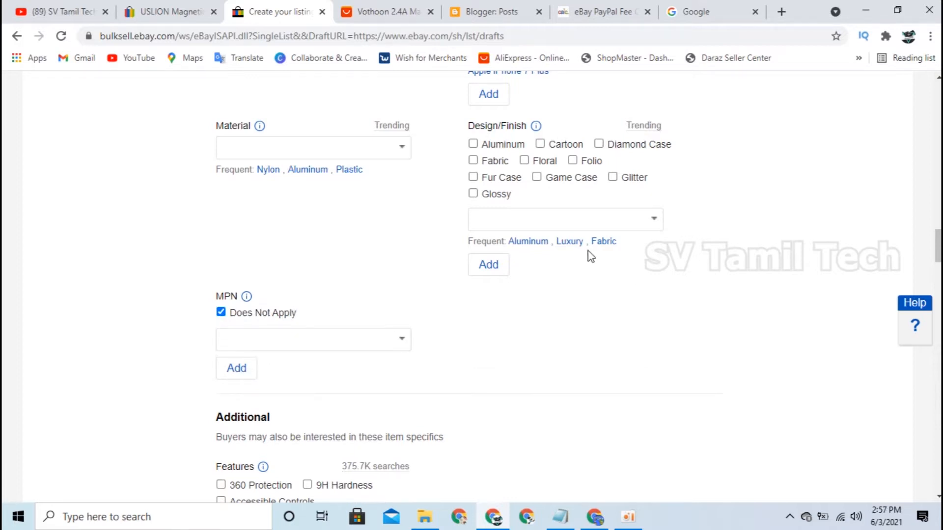
Step: Examine the item specifics of the competing USLION magnetic cable listing on eBay for reference
{"action": "scroll", "coordinate": [289, 154], "scroll_direction": "down", "scroll_amount": 1}
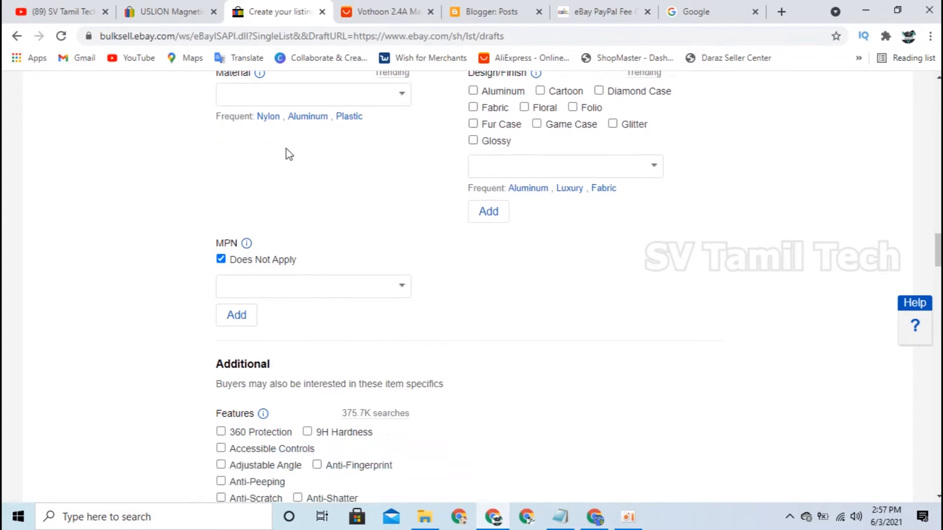
{"action": "left_click", "coordinate": [181, 10]}
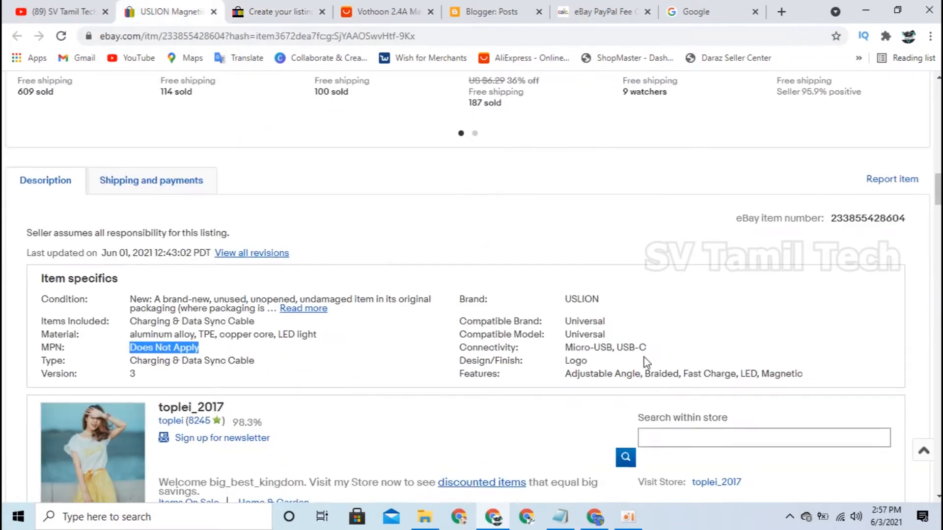
{"action": "scroll", "coordinate": [644, 357], "scroll_direction": "up", "scroll_amount": 12}
{"action": "scroll", "coordinate": [738, 269], "scroll_direction": "down", "scroll_amount": 5}
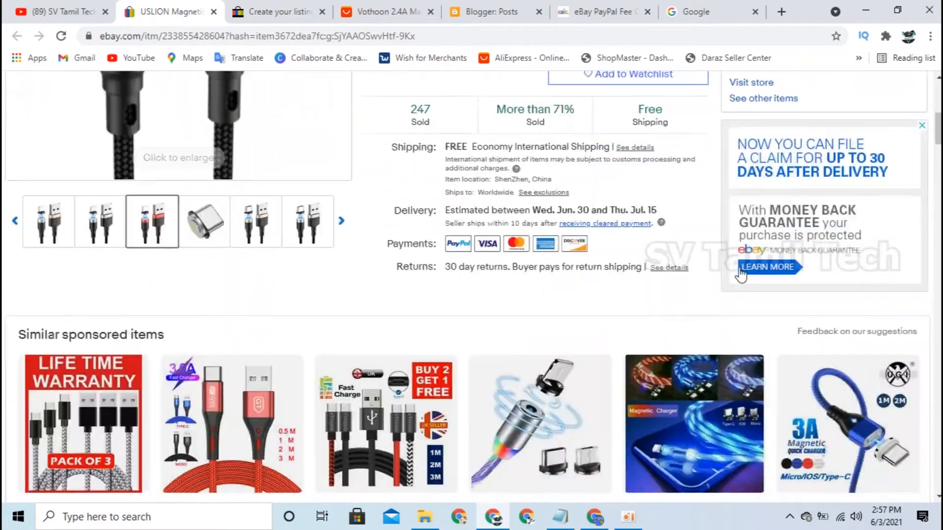
{"action": "scroll", "coordinate": [90, 208], "scroll_direction": "down", "scroll_amount": 18}
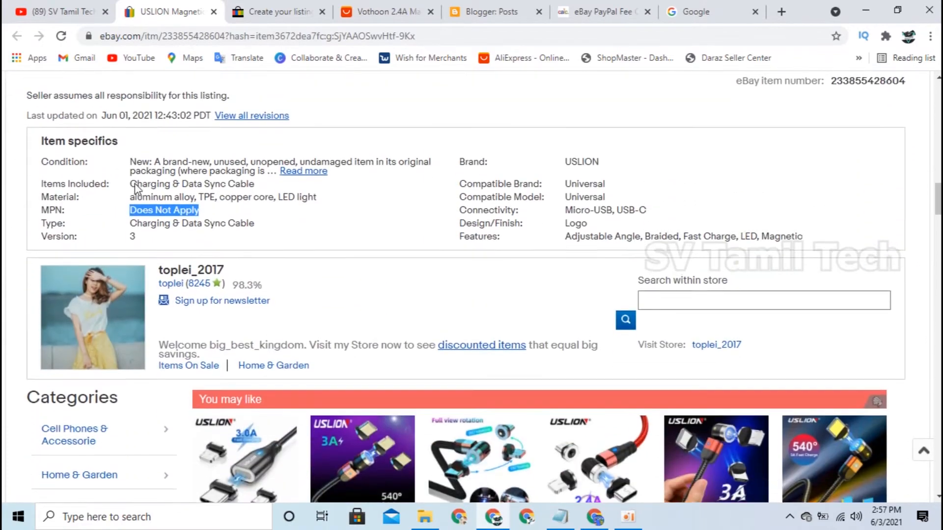
{"action": "scroll", "coordinate": [52, 238], "scroll_direction": "up", "scroll_amount": 3}
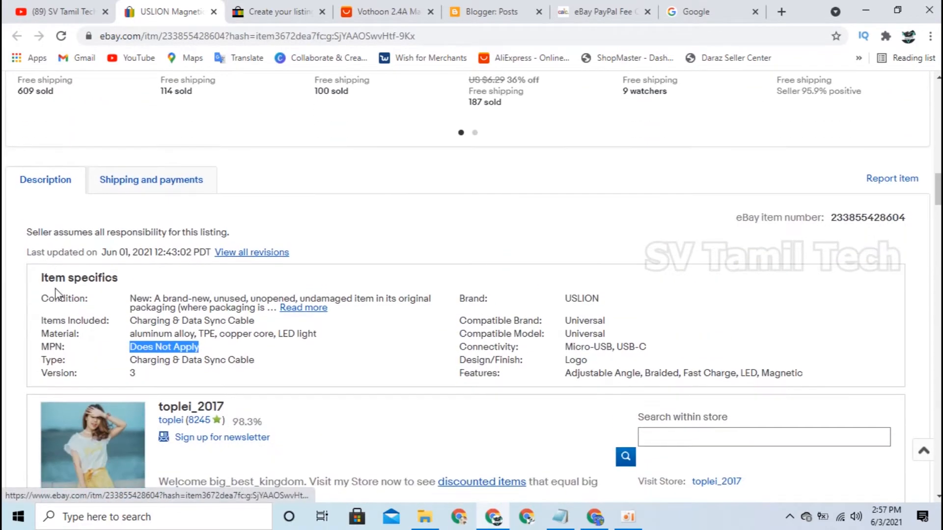
{"action": "left_click_drag", "start_coordinate": [41, 277], "coordinate": [116, 277]}
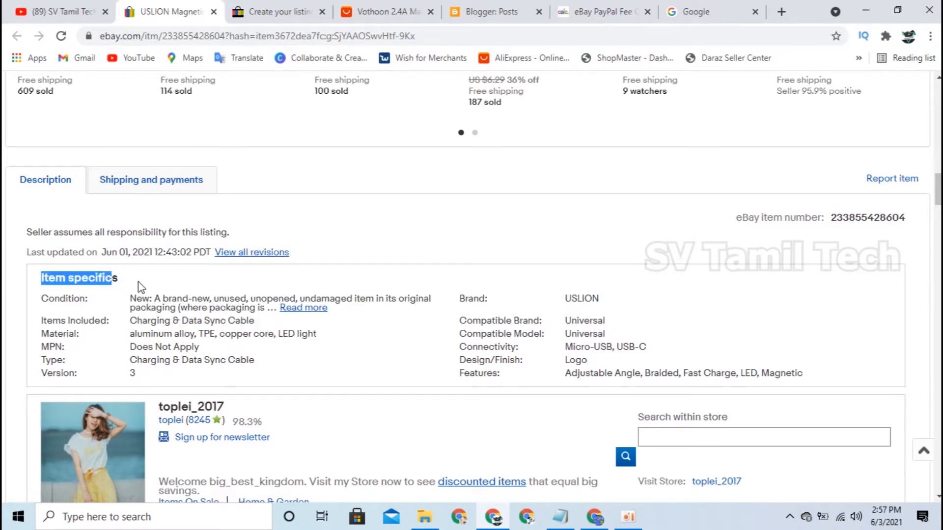
{"action": "left_click", "coordinate": [139, 283]}
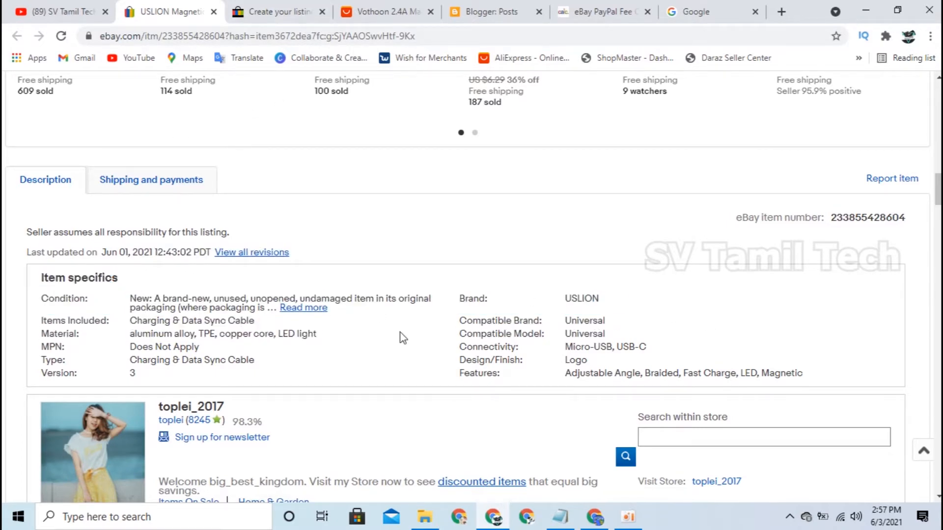
Step: Return to the draft listing, reveal the additional item specifics, and set the country of manufacture to China
{"action": "left_click", "coordinate": [280, 10]}
{"action": "scroll", "coordinate": [459, 301], "scroll_direction": "up", "scroll_amount": 4}
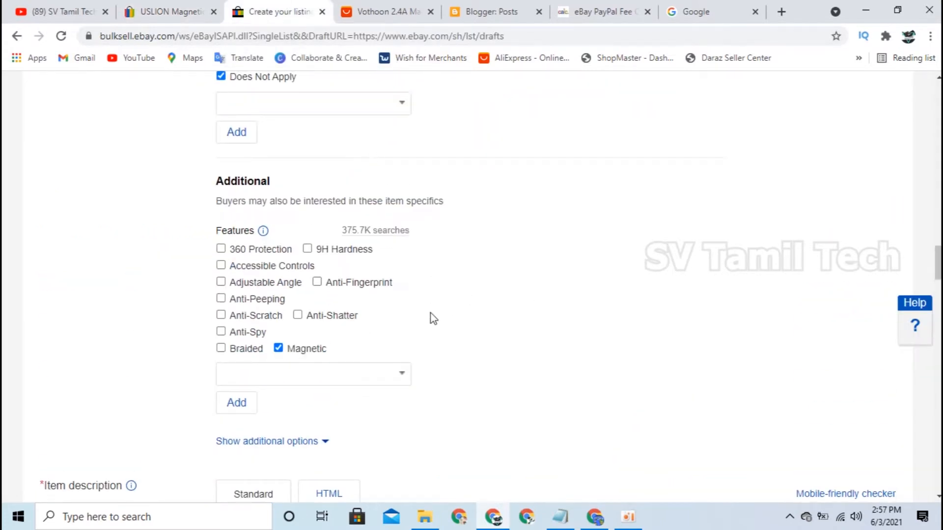
{"action": "scroll", "coordinate": [427, 329], "scroll_direction": "down", "scroll_amount": 2}
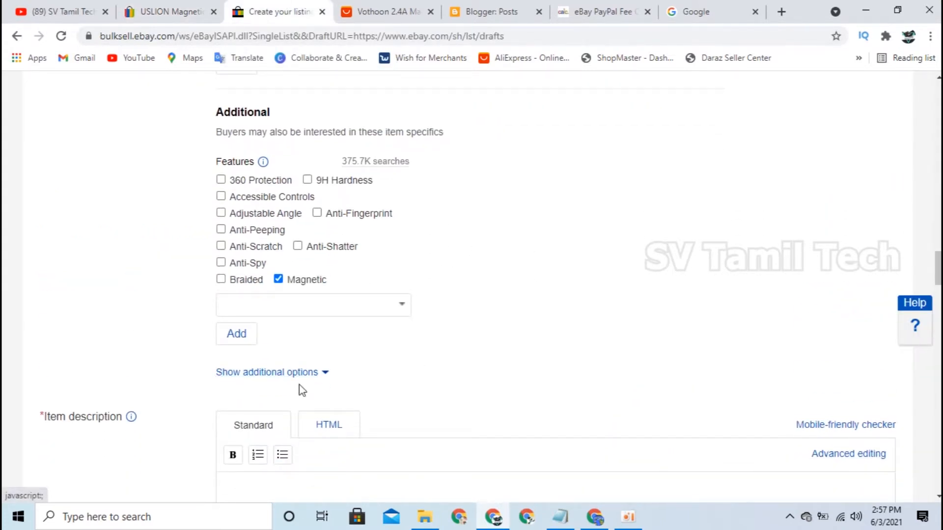
{"action": "left_click", "coordinate": [305, 373]}
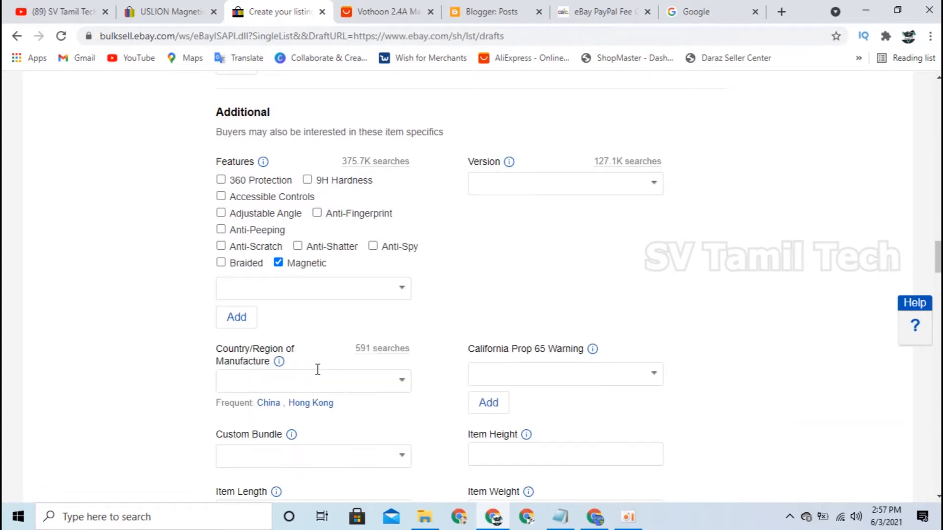
{"action": "scroll", "coordinate": [316, 371], "scroll_direction": "down", "scroll_amount": 4}
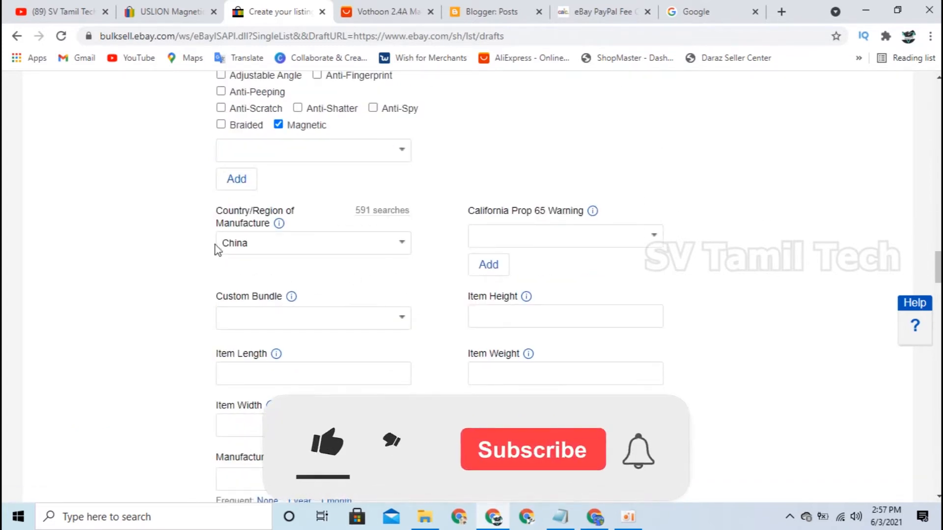
{"action": "scroll", "coordinate": [379, 250], "scroll_direction": "down", "scroll_amount": 5}
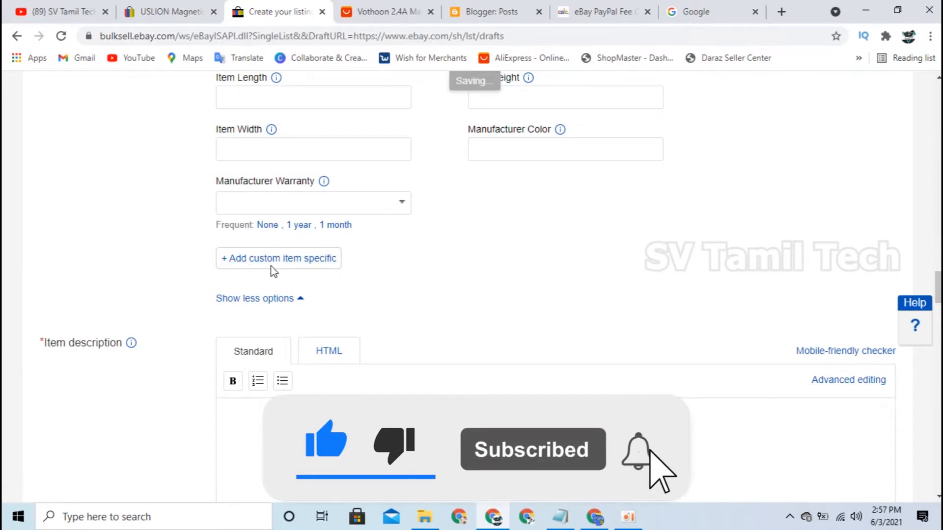
{"action": "left_click", "coordinate": [312, 265]}
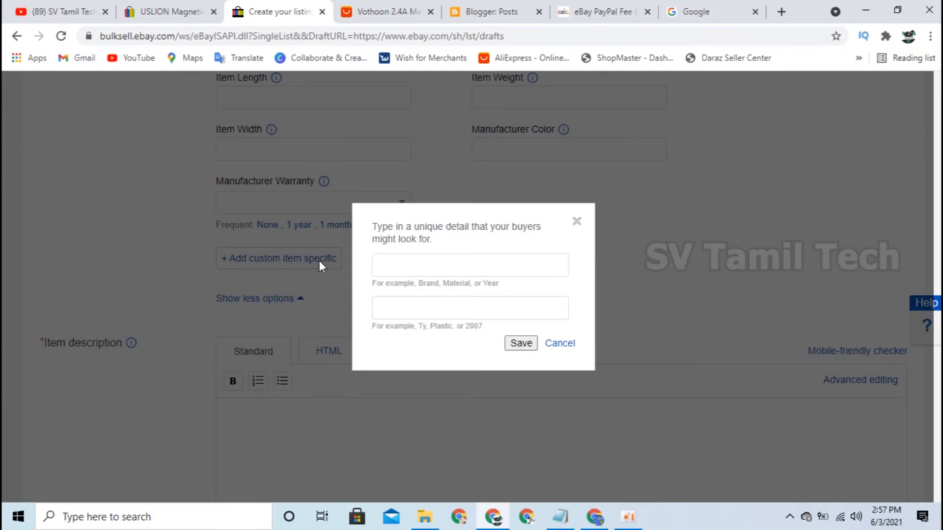
{"action": "left_click", "coordinate": [436, 271]}
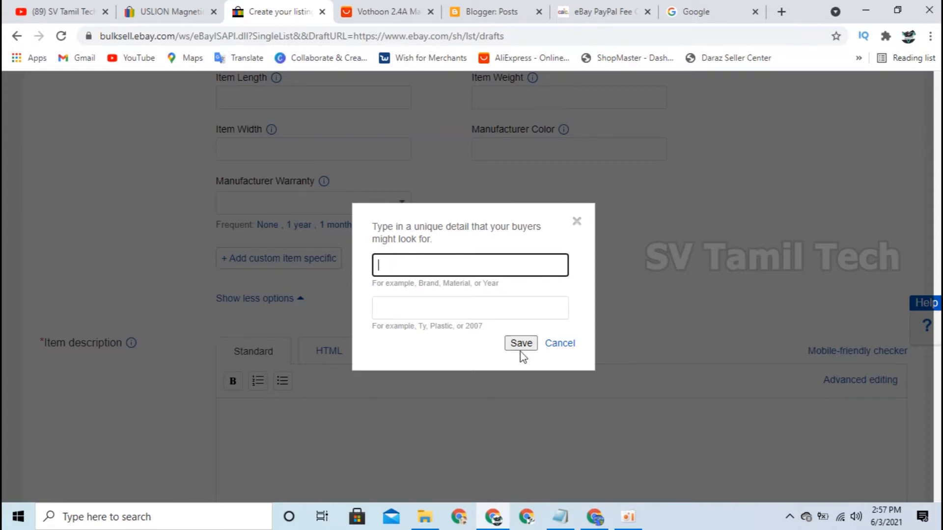
{"action": "left_click", "coordinate": [560, 345]}
Step: Compare the draft's item specifics with those of the USLION cable listing
{"action": "scroll", "coordinate": [409, 327], "scroll_direction": "up", "scroll_amount": 15}
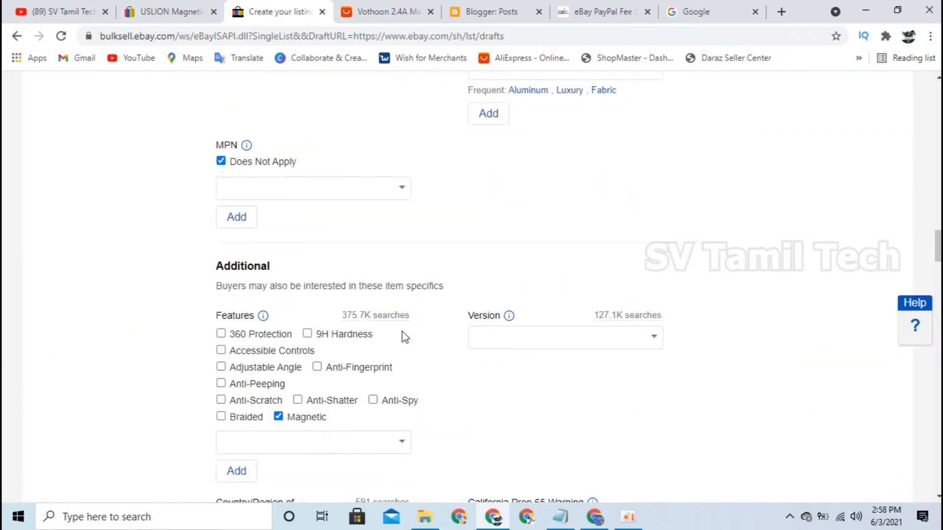
{"action": "scroll", "coordinate": [405, 339], "scroll_direction": "up", "scroll_amount": 18}
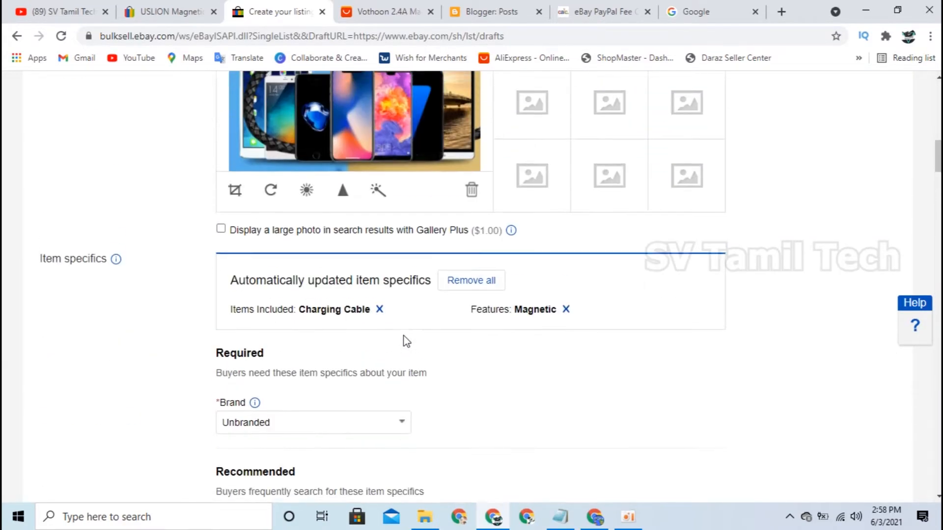
{"action": "scroll", "coordinate": [405, 336], "scroll_direction": "down", "scroll_amount": 6}
{"action": "left_click", "coordinate": [156, 9]}
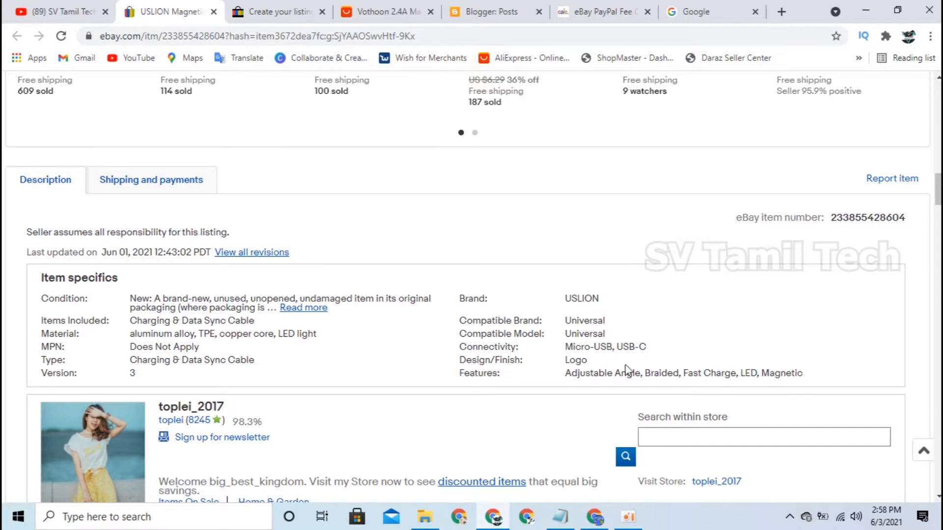
{"action": "key", "text": "ctrl+Tab"}
Step: Replace the item description with the product description text from the Notepad document, leaving out the sales e-mail address
{"action": "scroll", "coordinate": [604, 366], "scroll_direction": "down", "scroll_amount": 15}
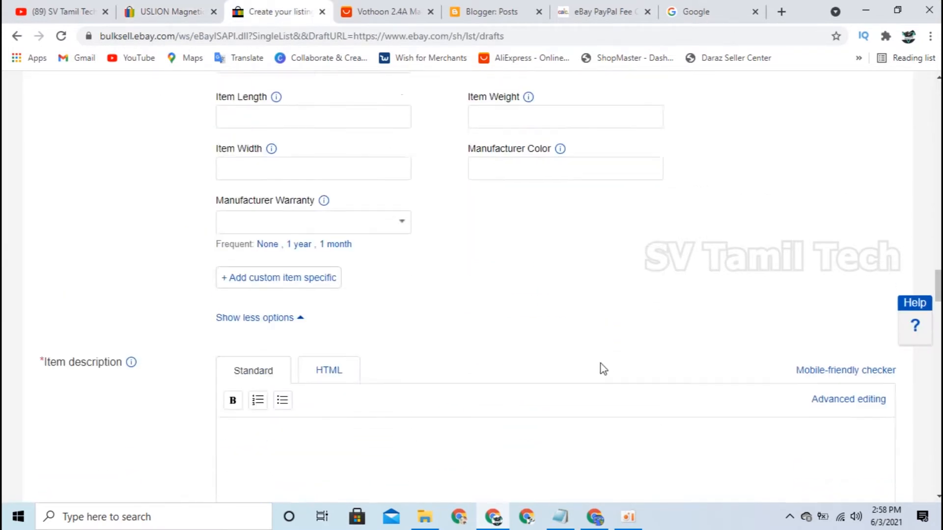
{"action": "scroll", "coordinate": [109, 203], "scroll_direction": "down", "scroll_amount": 1}
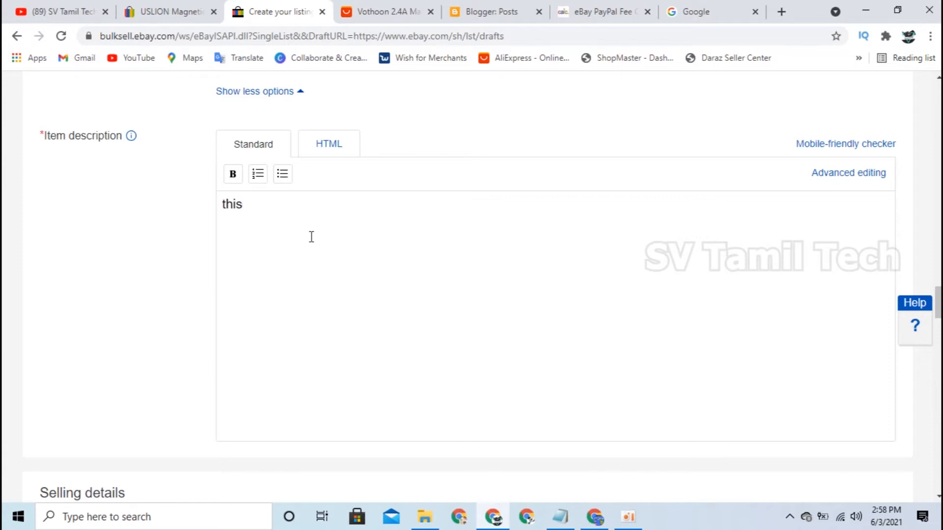
{"action": "left_click", "coordinate": [560, 517]}
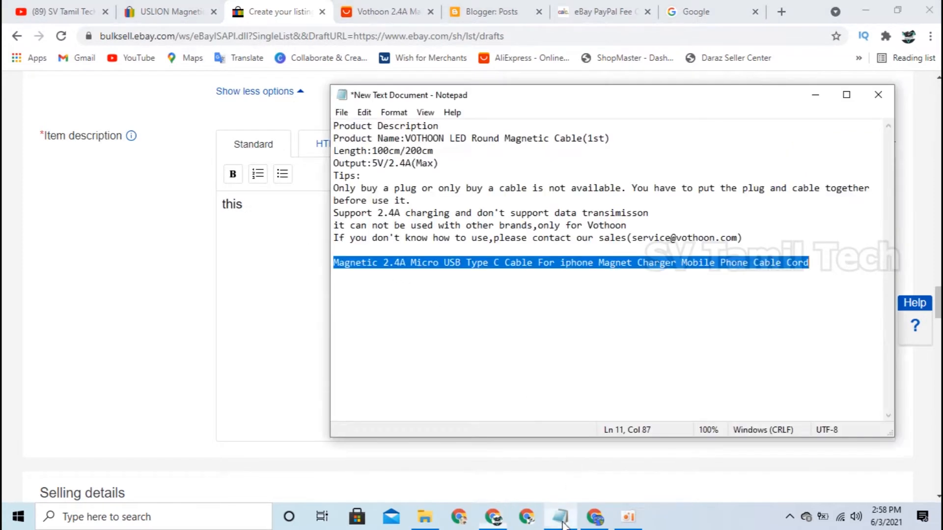
{"action": "left_click", "coordinate": [282, 234]}
{"action": "key", "text": "ctrl+a"}
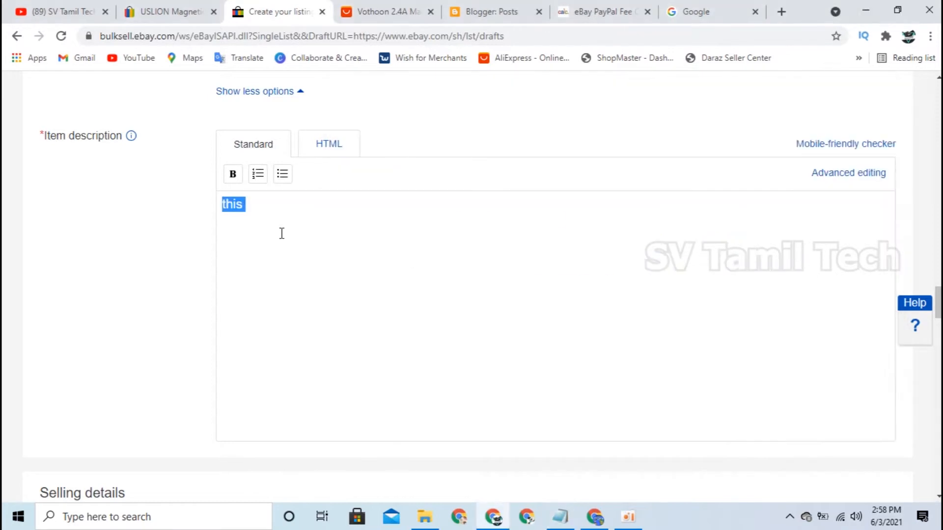
{"action": "type", "text": "Product Description Product Name:VOTHOON LED Round Magnetic Cable(1st) Length:100cm/200cm Output:5V/2.4A(Max) Tips: Only buy a plug or only buy a cable is not available. You have to put the plug and cable together before use it. Support 2.4A charging and don't support data transimisson it can not be used with other brands,only for Vothoon If you don't know how to use,please contact our sales"}
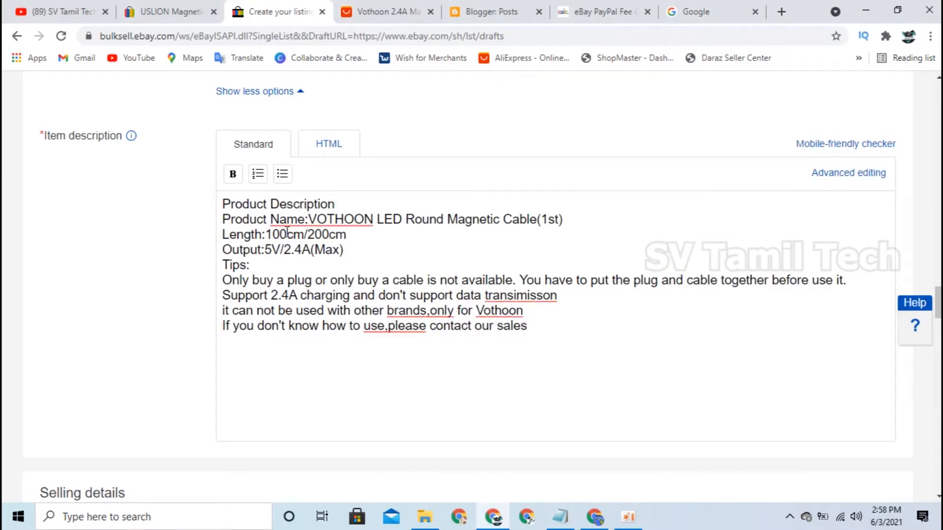
Step: Examine the product images, description, payment, shipping and terms sections of the USLION magnetic cable listing for reference
{"action": "left_click", "coordinate": [170, 11]}
{"action": "scroll", "coordinate": [494, 386], "scroll_direction": "down", "scroll_amount": 10}
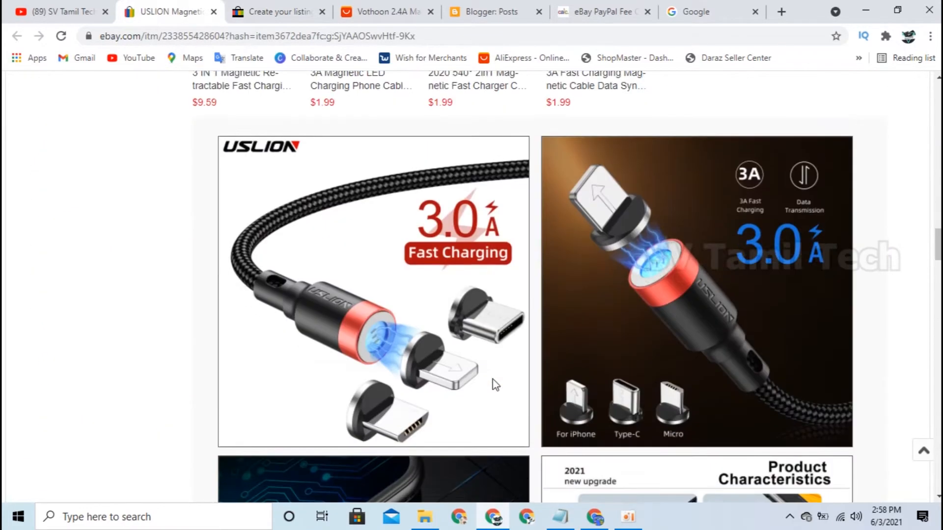
{"action": "scroll", "coordinate": [494, 384], "scroll_direction": "up", "scroll_amount": 10}
{"action": "scroll", "coordinate": [492, 393], "scroll_direction": "down", "scroll_amount": 8}
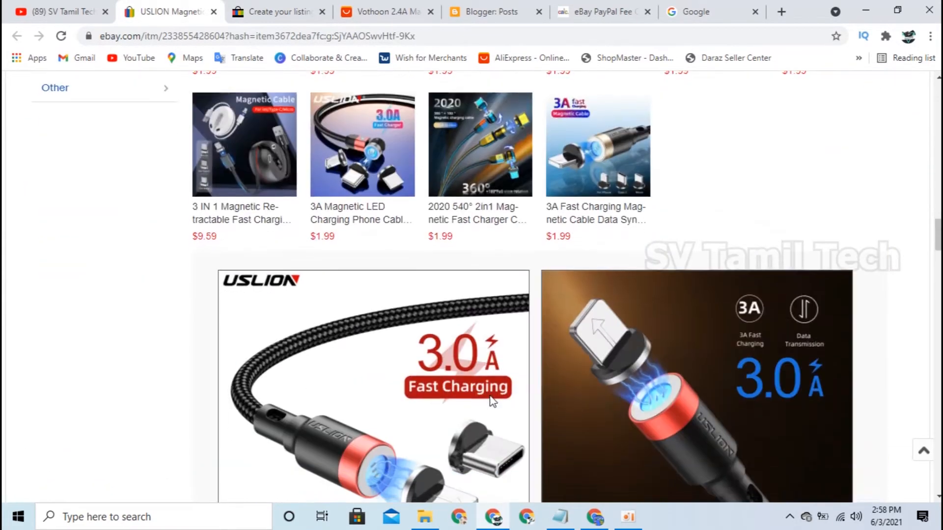
{"action": "scroll", "coordinate": [482, 393], "scroll_direction": "down", "scroll_amount": 10}
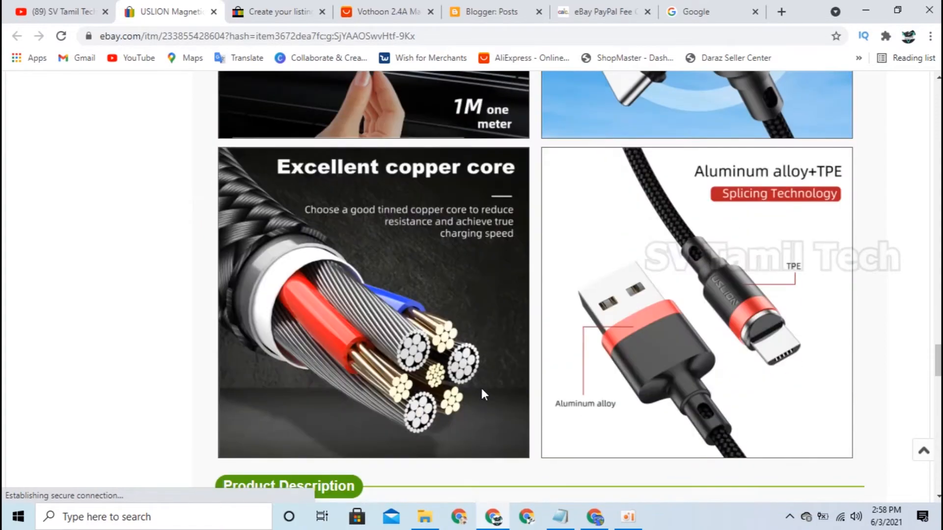
{"action": "scroll", "coordinate": [290, 343], "scroll_direction": "up", "scroll_amount": 4}
{"action": "scroll", "coordinate": [295, 243], "scroll_direction": "down", "scroll_amount": 1}
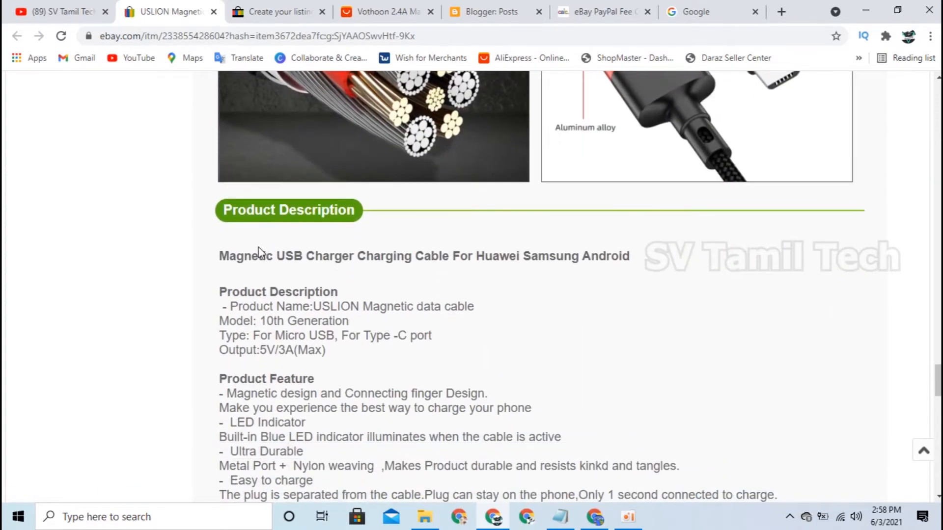
{"action": "scroll", "coordinate": [300, 281], "scroll_direction": "down", "scroll_amount": 3}
{"action": "scroll", "coordinate": [364, 359], "scroll_direction": "down", "scroll_amount": 6}
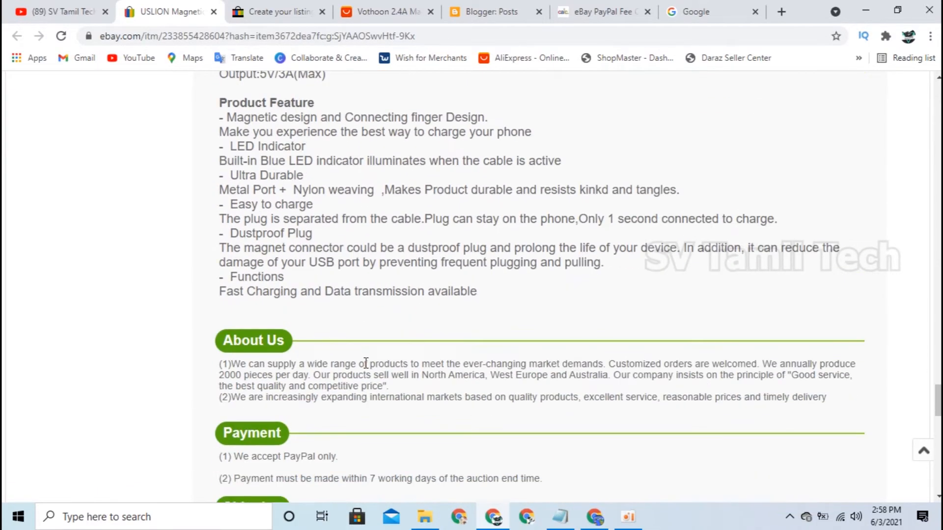
{"action": "scroll", "coordinate": [375, 381], "scroll_direction": "down", "scroll_amount": 4}
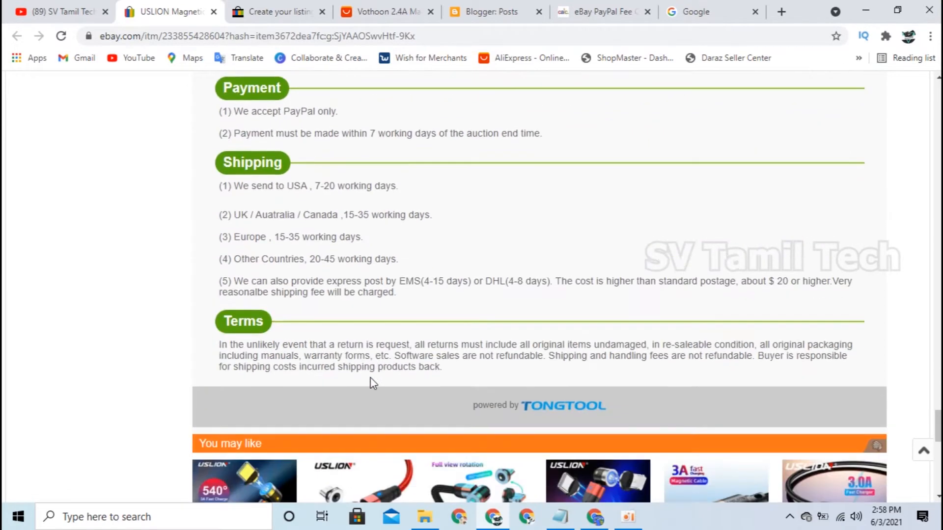
{"action": "scroll", "coordinate": [371, 381], "scroll_direction": "up", "scroll_amount": 3}
Step: Return to the draft listing and clear all the text from its item description
{"action": "left_click", "coordinate": [275, 11]}
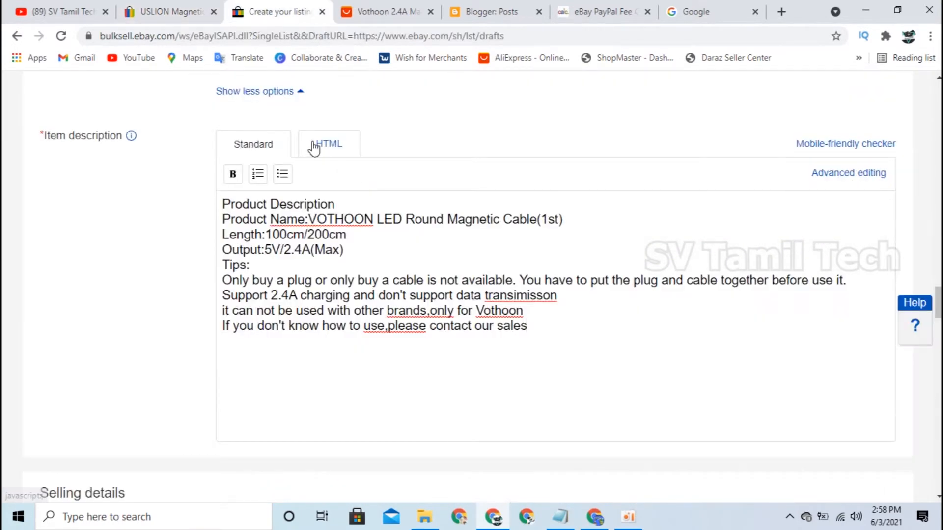
{"action": "left_click_drag", "start_coordinate": [528, 326], "coordinate": [205, 191]}
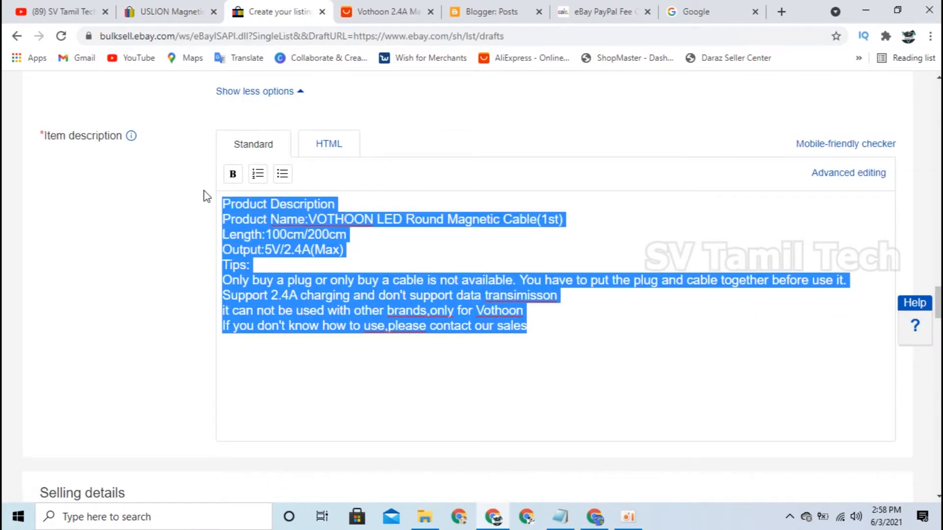
{"action": "key", "text": "BackSpace"}
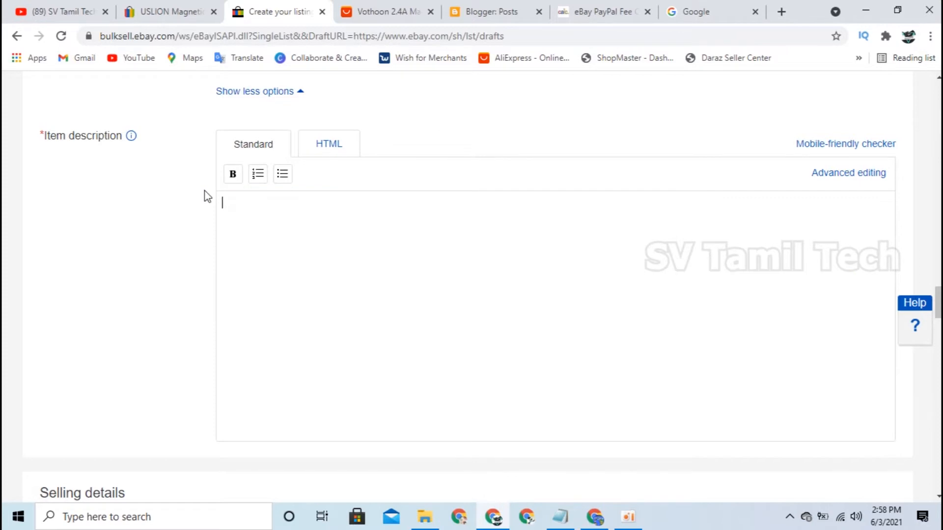
Step: Switch to Blogger, create a new post in Compose view, and insert the VOTHOON cable's product description text
{"action": "left_click", "coordinate": [462, 14]}
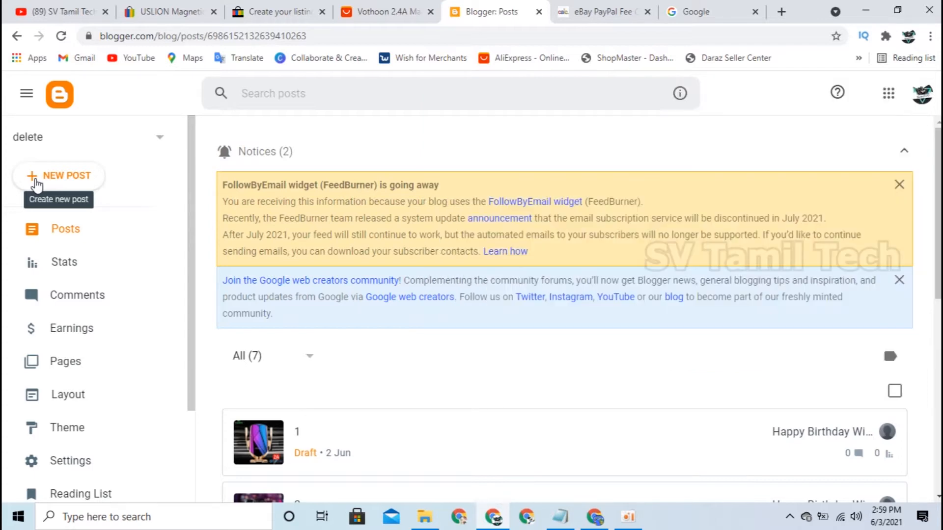
{"action": "left_click", "coordinate": [73, 185]}
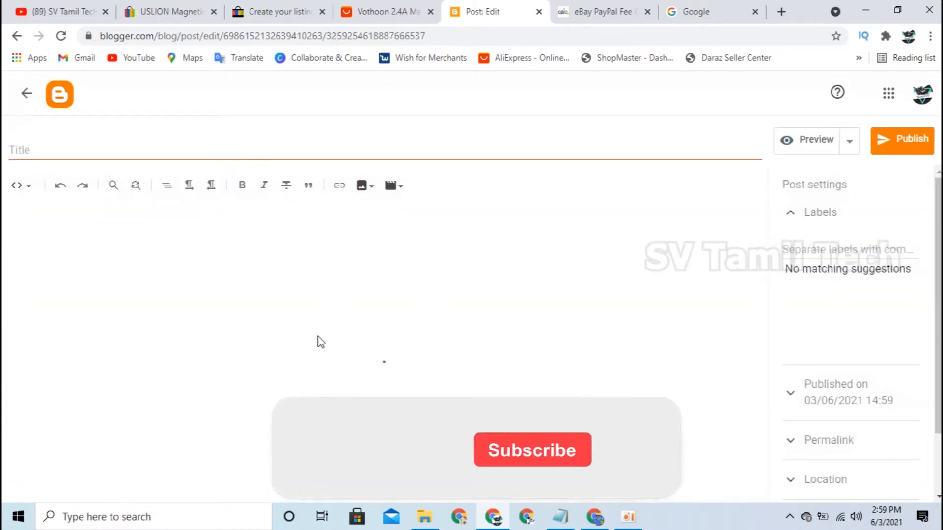
{"action": "left_click", "coordinate": [19, 185]}
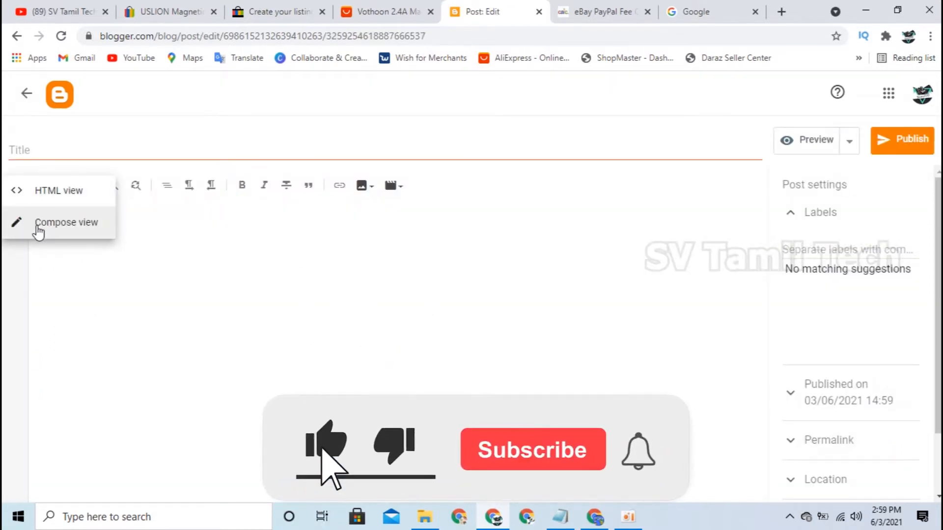
{"action": "left_click", "coordinate": [39, 222]}
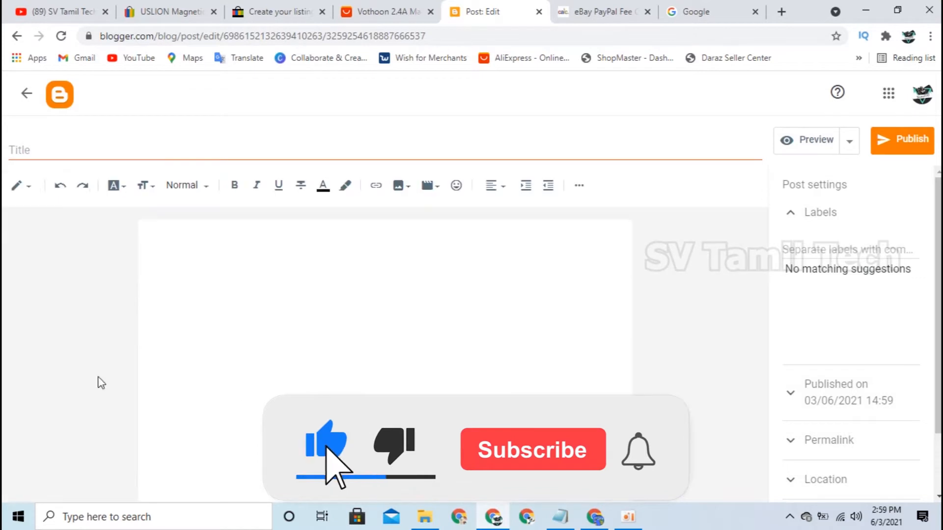
{"action": "left_click", "coordinate": [182, 241]}
{"action": "type", "text": "Product Description Product Name:VOTHOON LED Round Magnetic Cable(1st) Length:100cm/200cm Output:5V/2.4A(Max) Tips: Only buy a plug or only buy a cable is not available. You have to put the plug and cable together before use it. Support 2.4A charging and don't support data transimisson it can not be used with other brands.only for Vothoon If you don't know how to use,please contact our sales"}
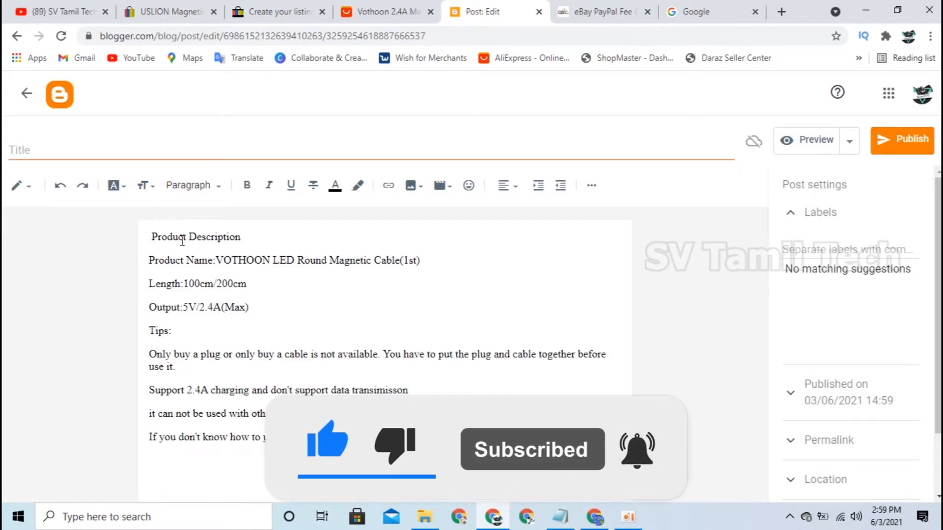
Step: Centre the "Product Description" heading and make it bold, underlined and Large in size
{"action": "left_click_drag", "start_coordinate": [152, 237], "coordinate": [250, 237]}
{"action": "left_click", "coordinate": [143, 185]}
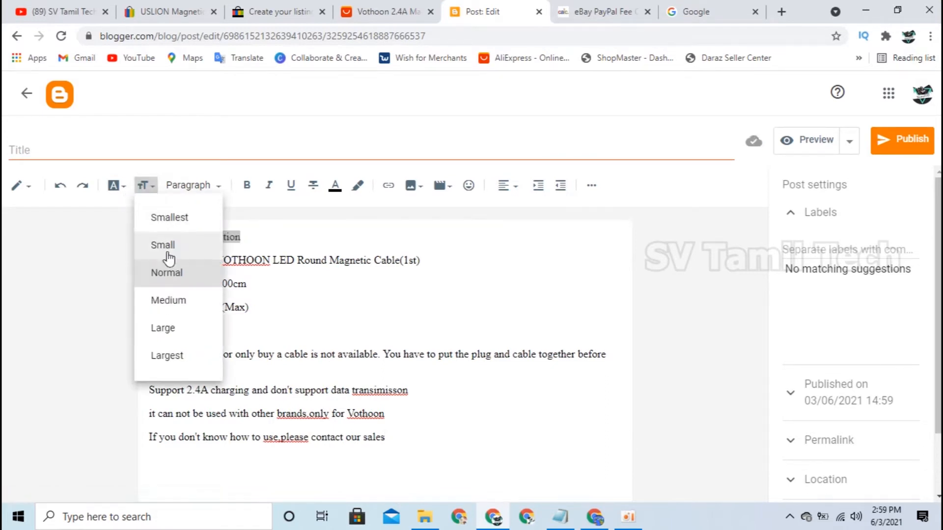
{"action": "left_click", "coordinate": [506, 185]}
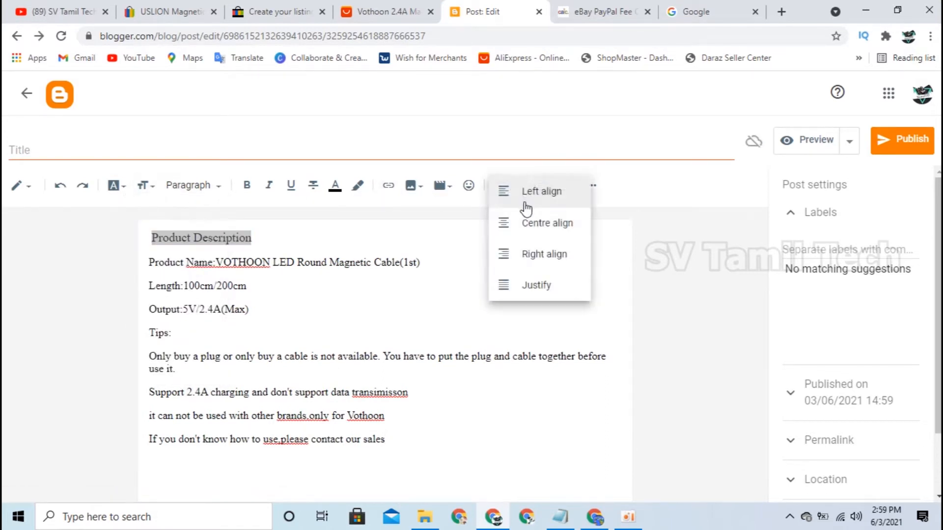
{"action": "left_click", "coordinate": [528, 221]}
{"action": "left_click", "coordinate": [247, 186]}
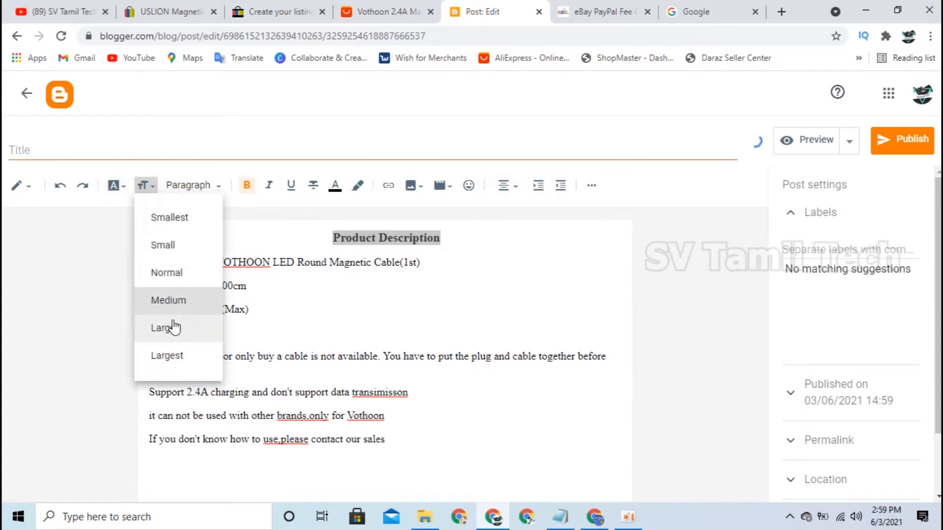
{"action": "left_click", "coordinate": [173, 327]}
{"action": "left_click", "coordinate": [292, 188]}
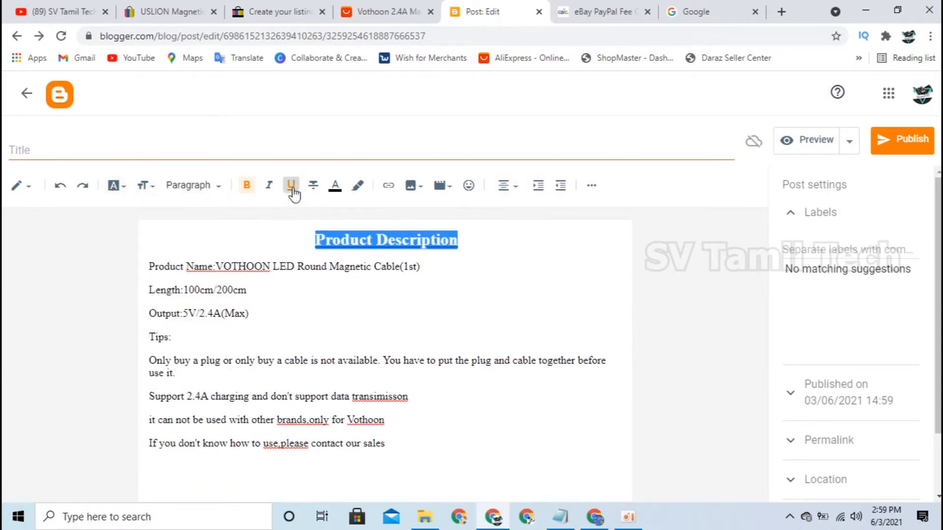
Step: Set the text colour of the "Product Description" heading to red
{"action": "left_click", "coordinate": [336, 187]}
{"action": "left_click", "coordinate": [385, 199]}
{"action": "left_click", "coordinate": [378, 233]}
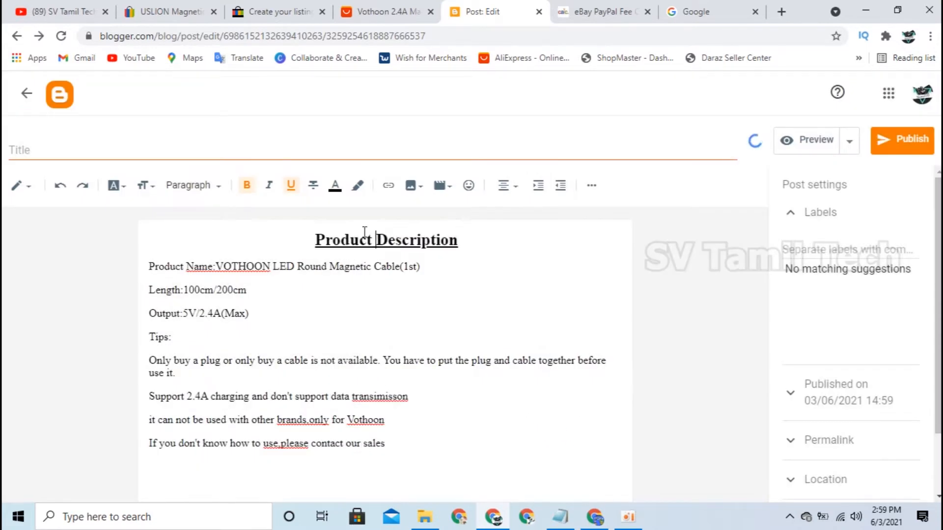
{"action": "left_click_drag", "start_coordinate": [499, 247], "coordinate": [472, 239]}
{"action": "left_click", "coordinate": [337, 191]}
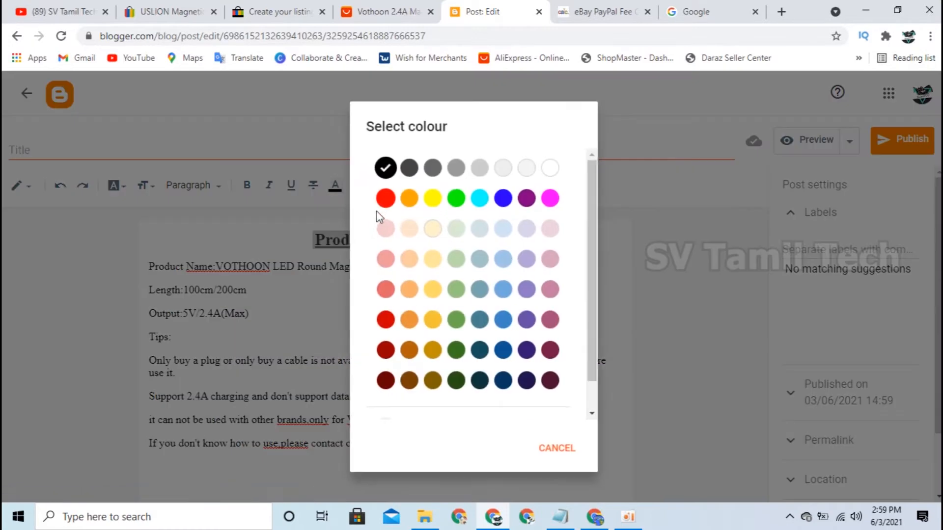
{"action": "left_click", "coordinate": [388, 203]}
Step: Increase the text size of the "Product Description" heading to Largest
{"action": "left_click_drag", "start_coordinate": [469, 243], "coordinate": [313, 240]}
{"action": "left_click", "coordinate": [145, 187]}
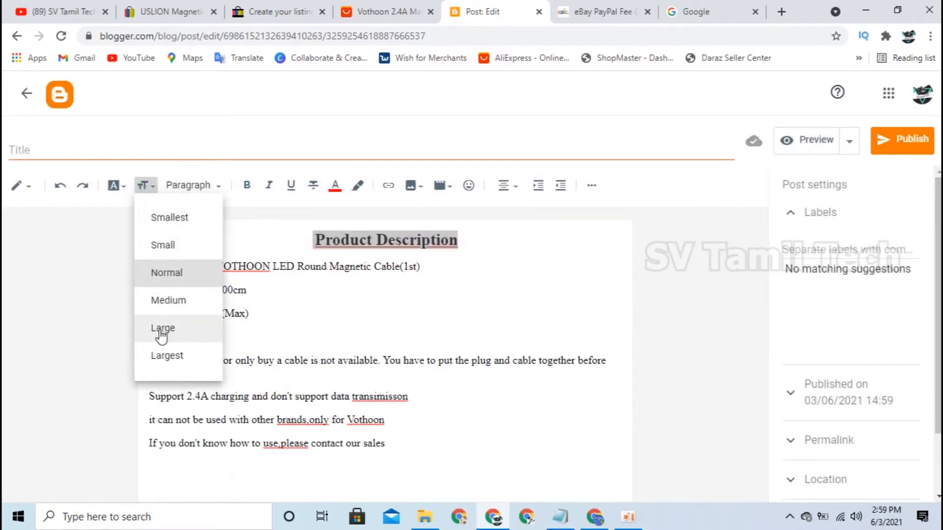
{"action": "left_click", "coordinate": [162, 328]}
{"action": "left_click", "coordinate": [421, 245]}
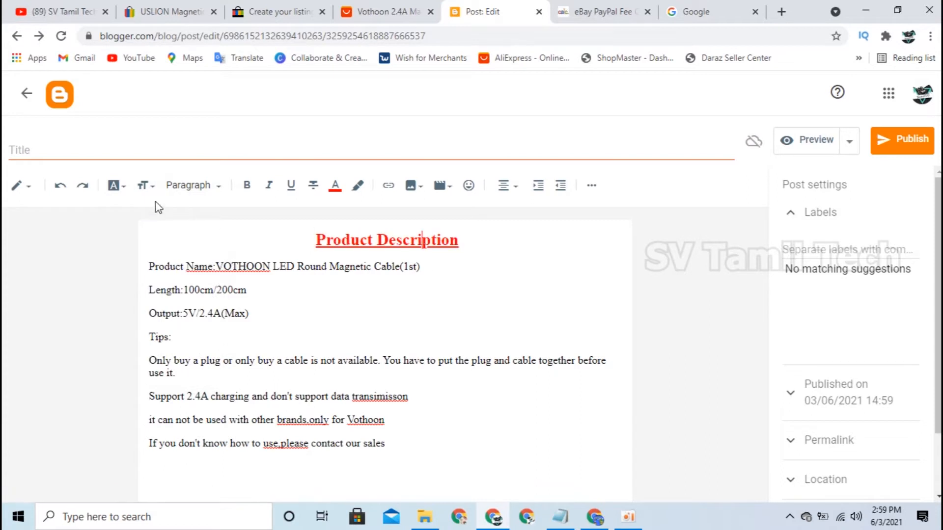
{"action": "left_click", "coordinate": [145, 186]}
{"action": "left_click", "coordinate": [164, 357]}
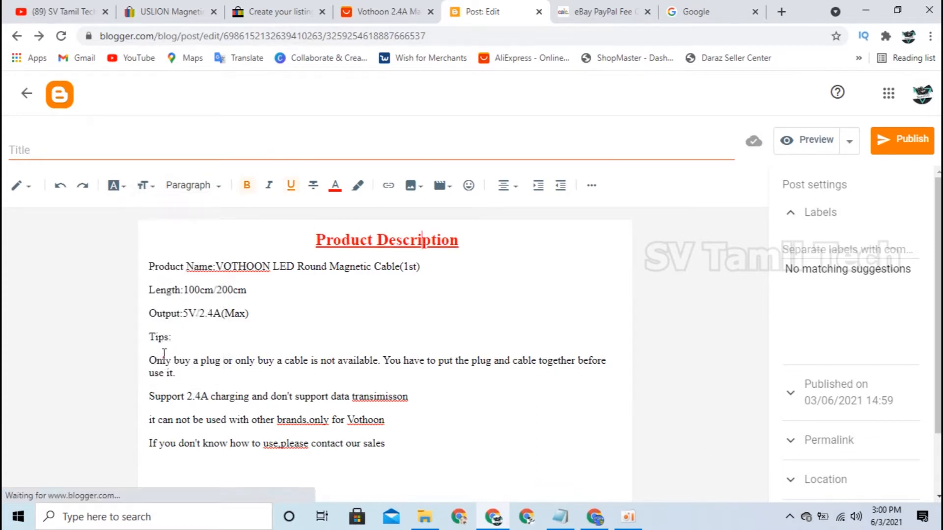
{"action": "left_click_drag", "start_coordinate": [468, 244], "coordinate": [314, 240]}
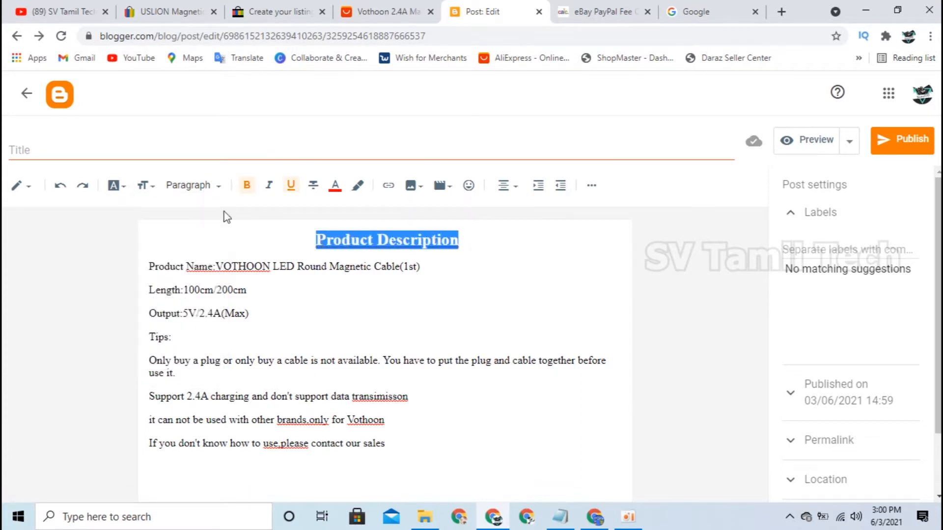
{"action": "left_click", "coordinate": [145, 187]}
{"action": "left_click", "coordinate": [179, 357]}
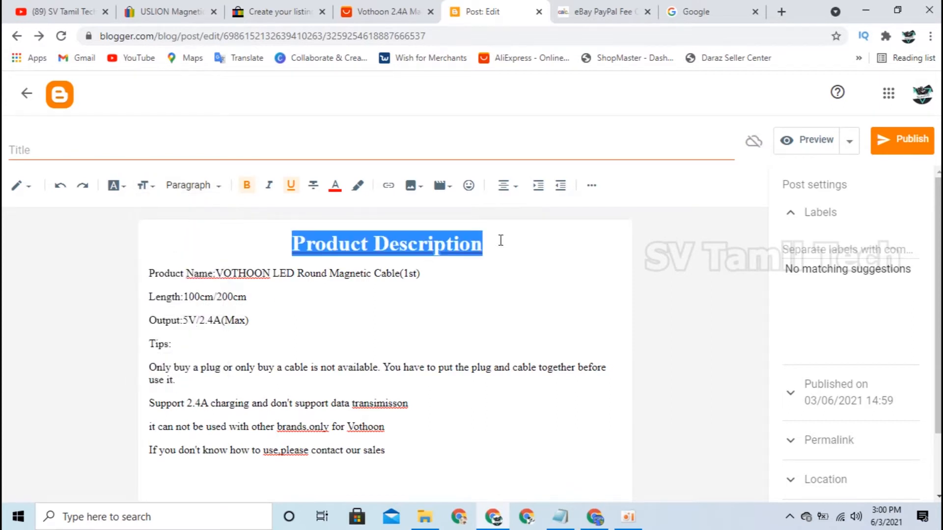
{"action": "left_click", "coordinate": [497, 236]}
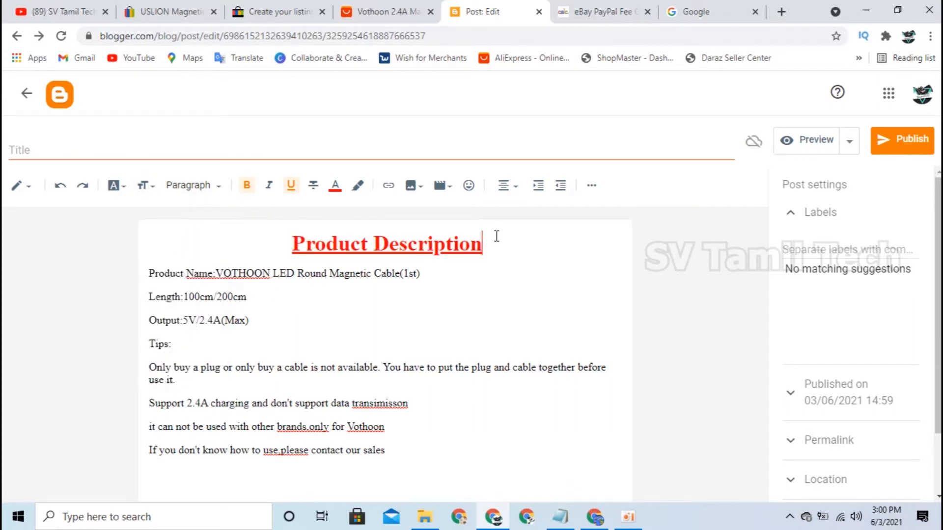
Step: Add a space after "Product Name:" and correct the misspelled "transimisson" to "transmission"
{"action": "left_click", "coordinate": [216, 274]}
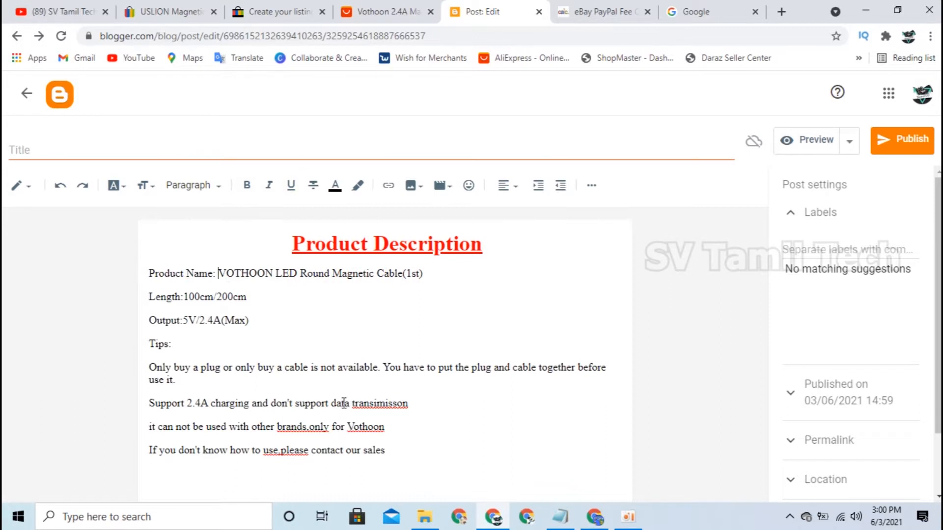
{"action": "right_click", "coordinate": [360, 409]}
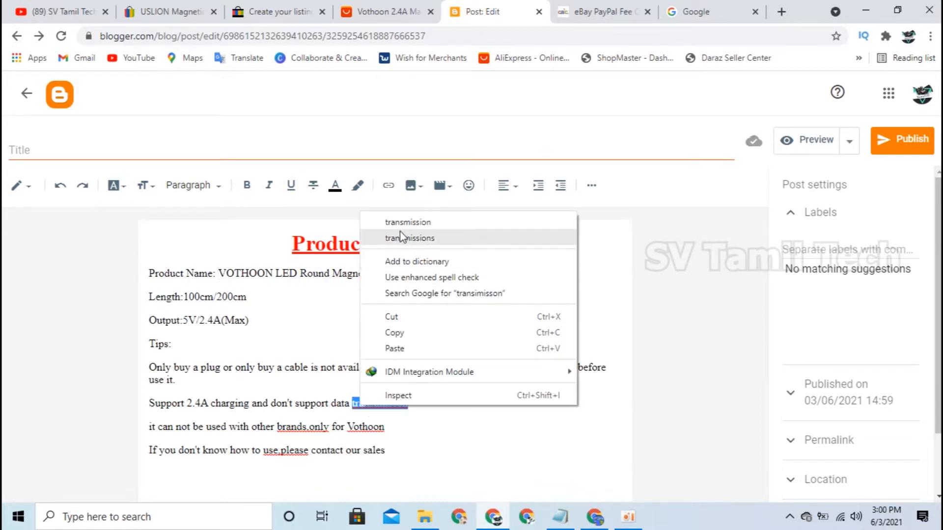
{"action": "left_click", "coordinate": [393, 221]}
Step: Add a space after the commas in "brands, only" and "use, please", and replace "Vothoon" in the tips with "Voltron"
{"action": "key", "text": "BackSpace"}
{"action": "type", "text": ","}
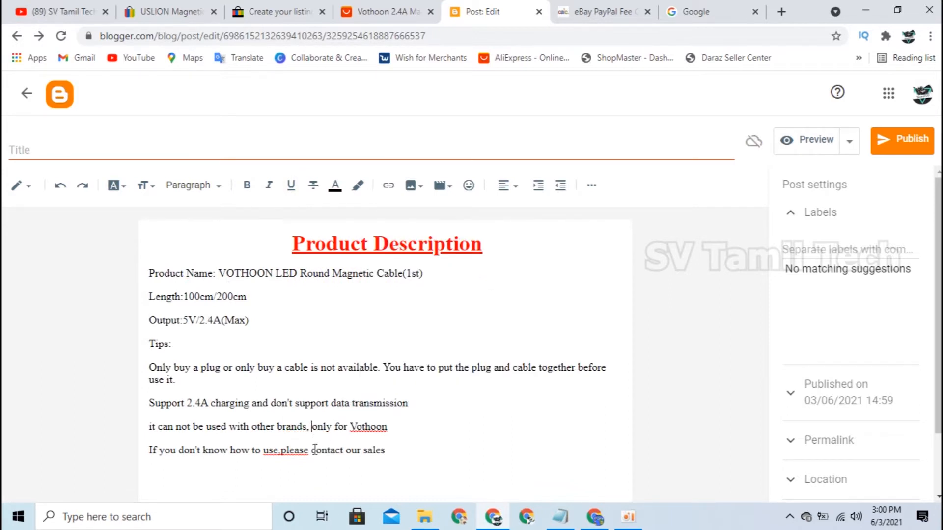
{"action": "left_click", "coordinate": [282, 456]}
{"action": "key", "text": "BackSpace"}
{"action": "type", "text": ","}
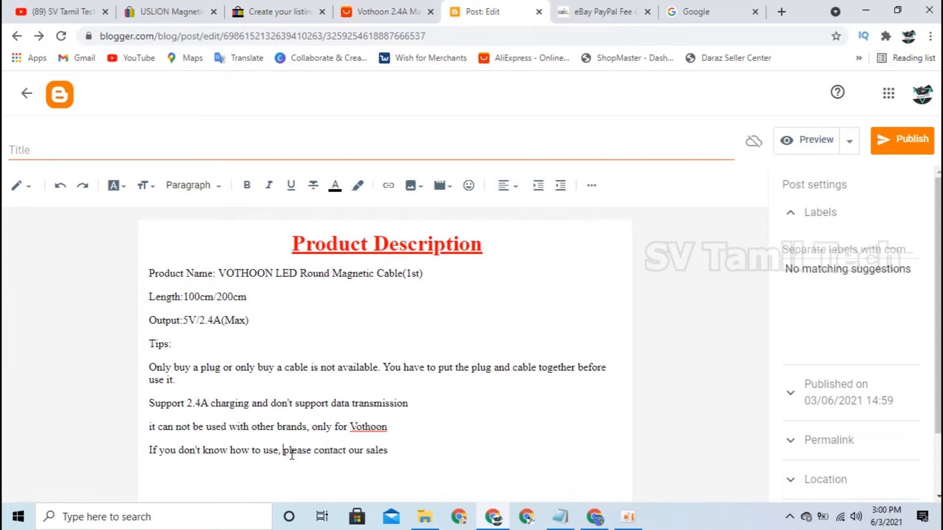
{"action": "right_click", "coordinate": [372, 427]}
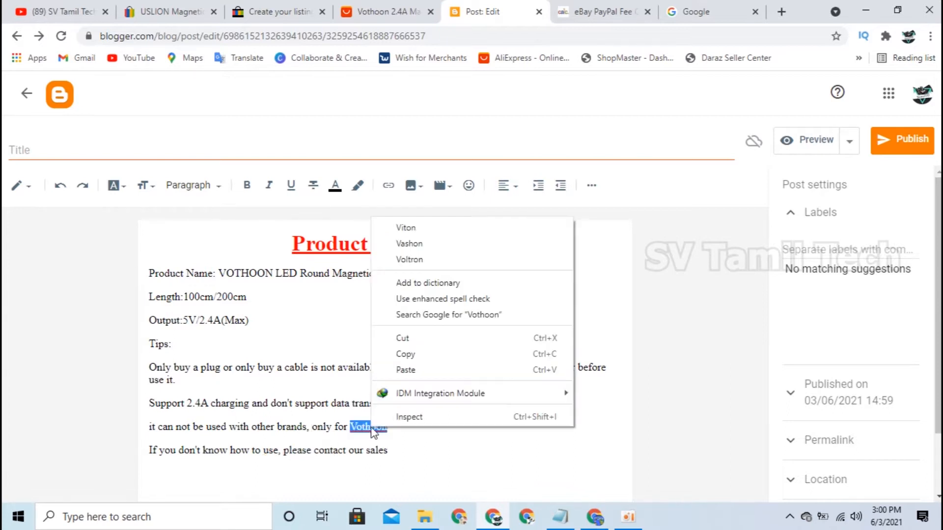
{"action": "left_click", "coordinate": [408, 259]}
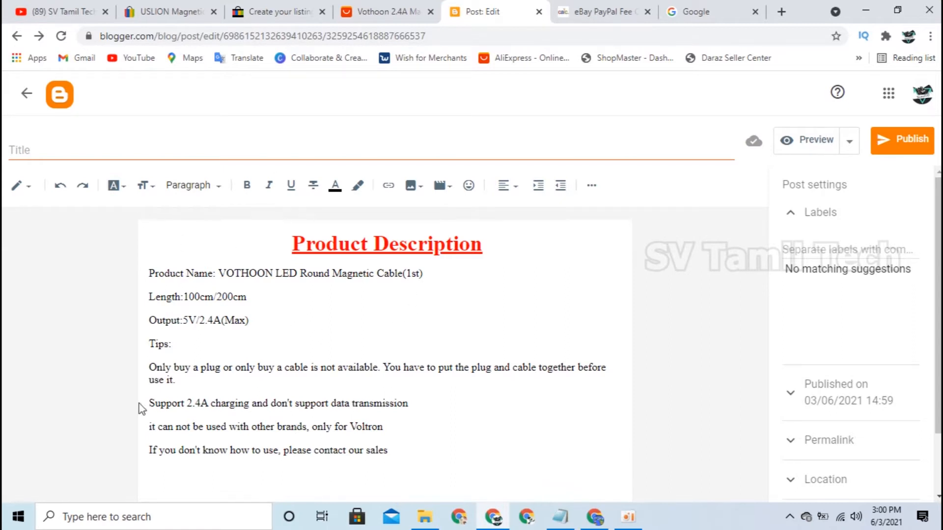
{"action": "left_click_drag", "start_coordinate": [154, 273], "coordinate": [383, 442]}
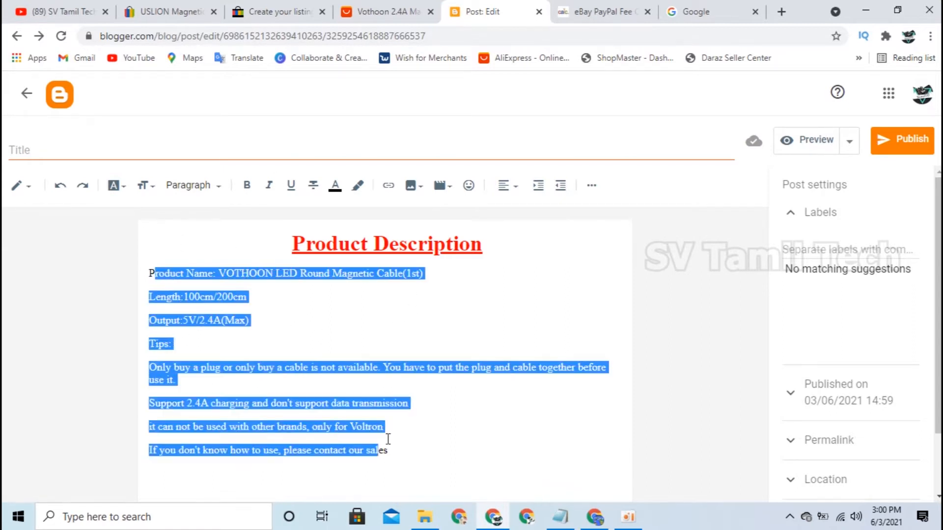
{"action": "left_click", "coordinate": [449, 444]}
{"action": "left_click_drag", "start_coordinate": [288, 248], "coordinate": [535, 239]}
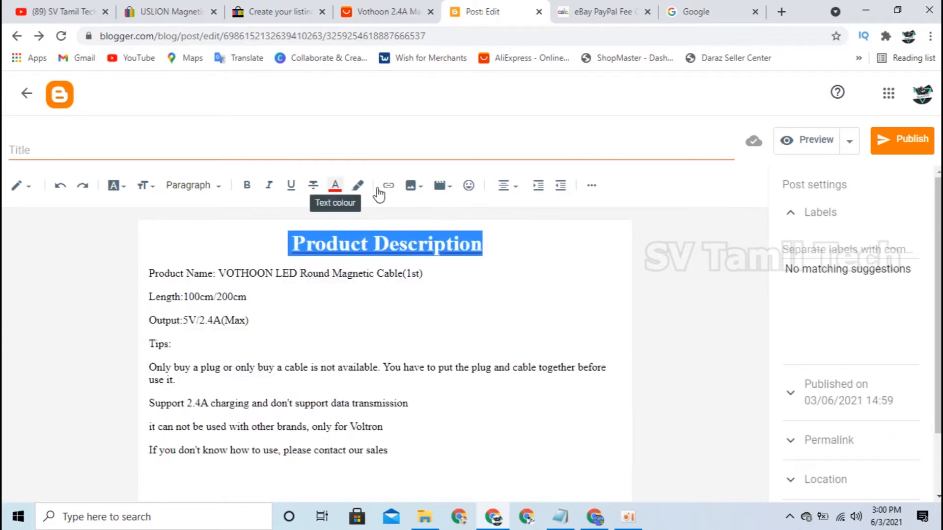
{"action": "left_click", "coordinate": [385, 464]}
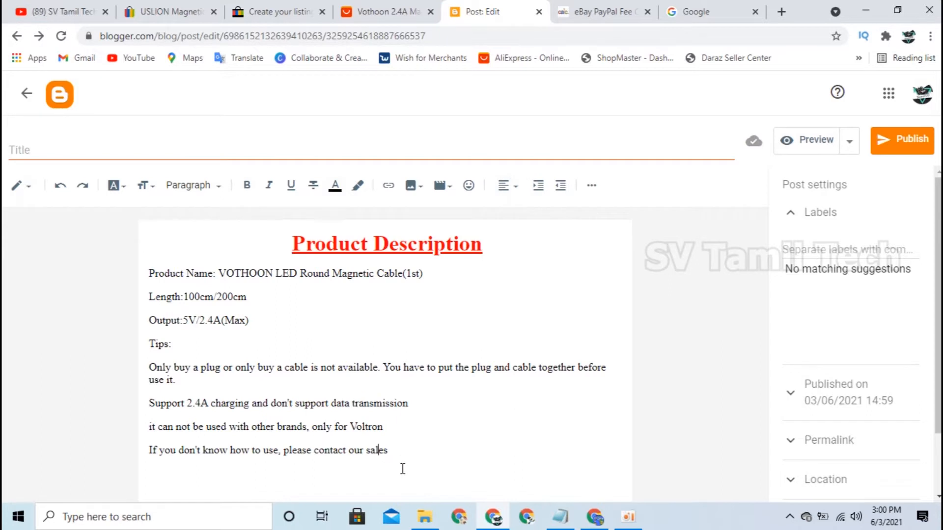
Step: Upload the Magnetic Charging, Dual Plug Magnetic Tip and Strong Magnetic product images from the Vothoon folder and insert them below the description text
{"action": "left_click", "coordinate": [412, 186]}
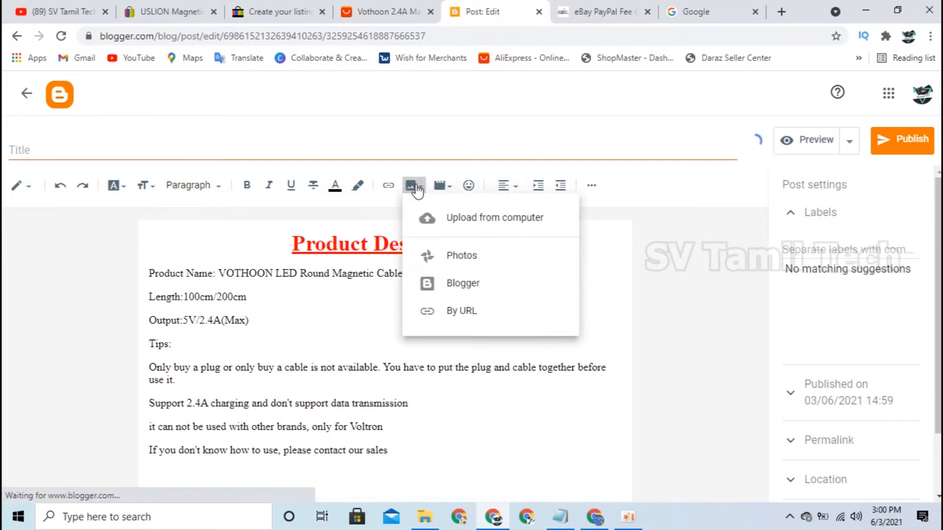
{"action": "left_click", "coordinate": [473, 219]}
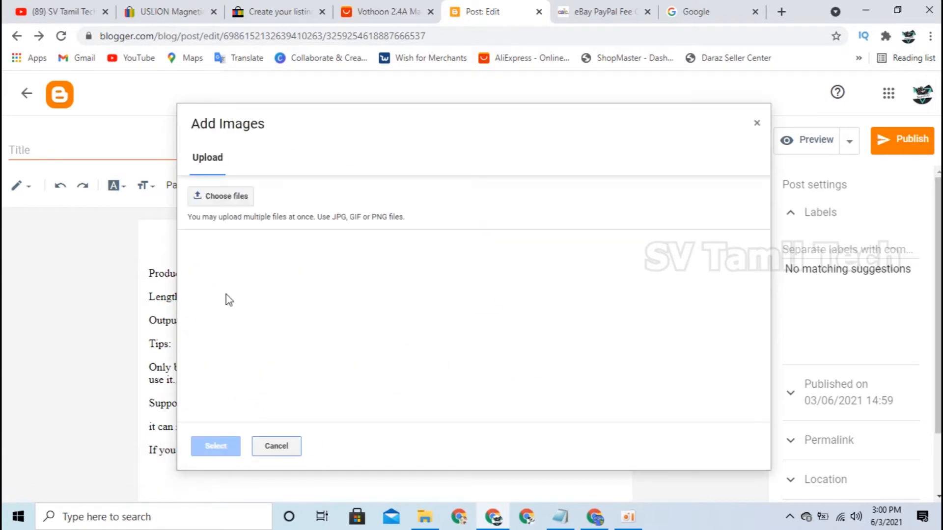
{"action": "left_click", "coordinate": [218, 201]}
{"action": "scroll", "coordinate": [189, 241], "scroll_direction": "down", "scroll_amount": 3}
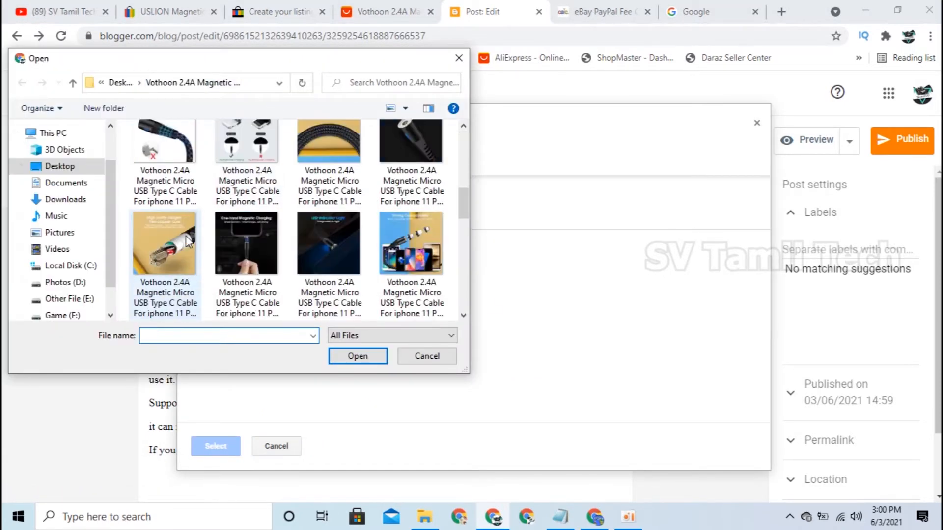
{"action": "scroll", "coordinate": [186, 239], "scroll_direction": "up", "scroll_amount": 3}
{"action": "left_click", "coordinate": [248, 186]}
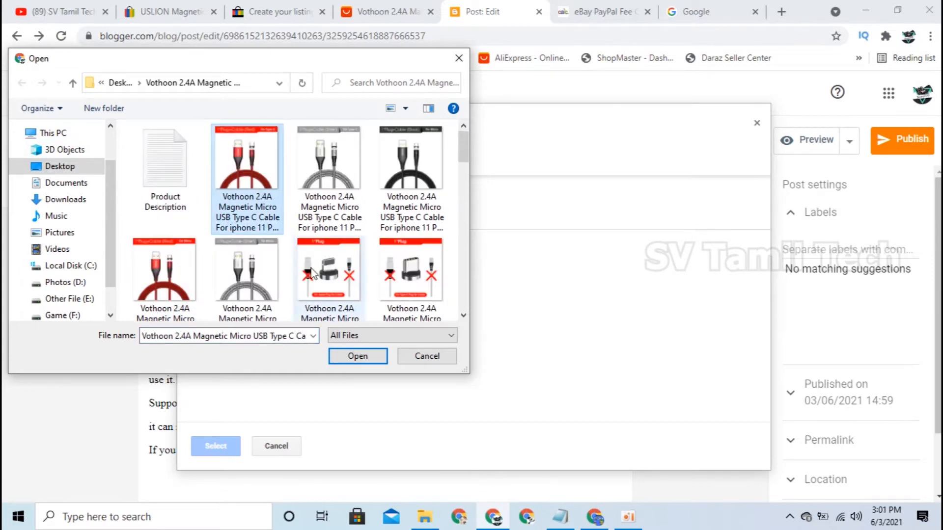
{"action": "scroll", "coordinate": [249, 278], "scroll_direction": "down", "scroll_amount": 2}
{"action": "left_click", "coordinate": [248, 278]}
{"action": "left_click", "coordinate": [334, 248], "text": "ctrl"}
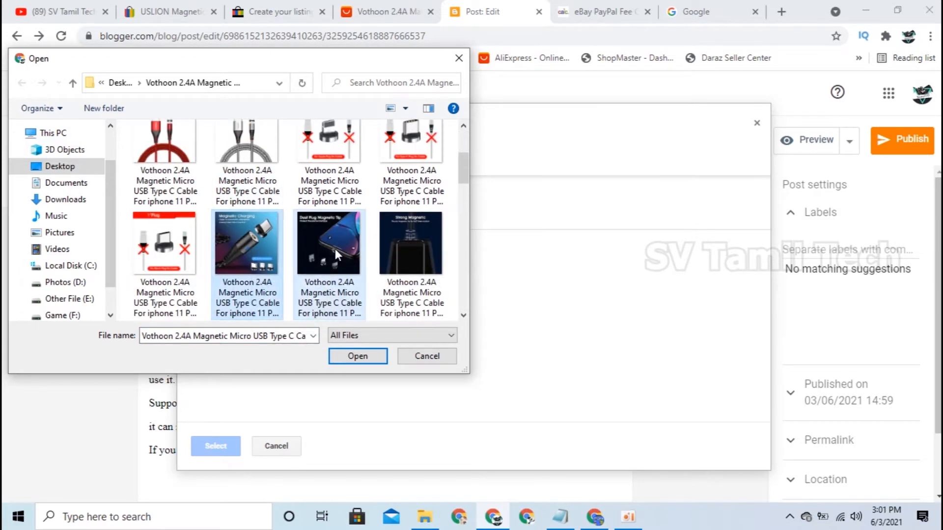
{"action": "left_click", "coordinate": [412, 246], "text": "ctrl"}
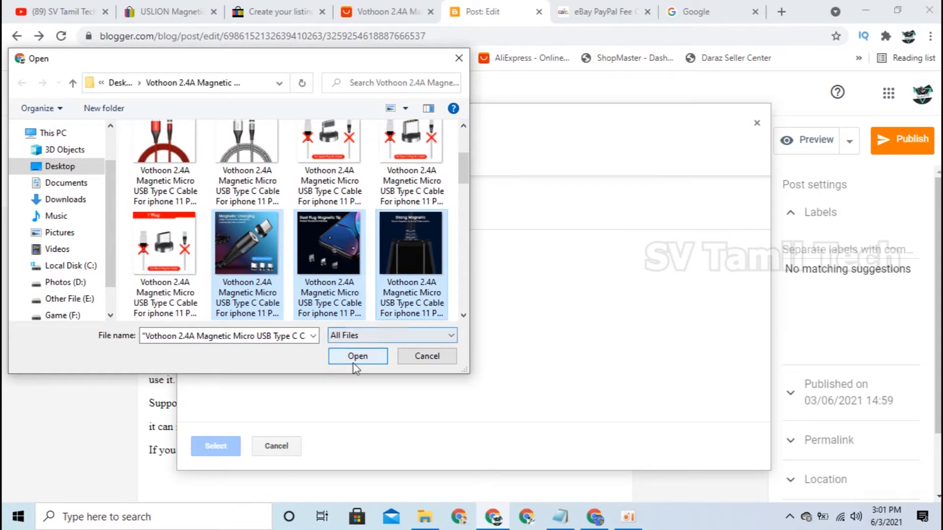
{"action": "left_click", "coordinate": [341, 354]}
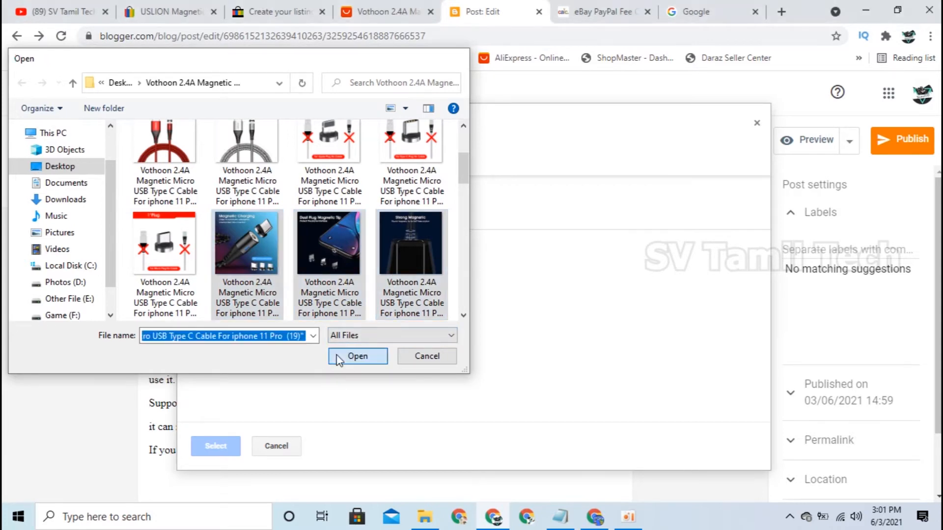
{"action": "left_click", "coordinate": [213, 320]}
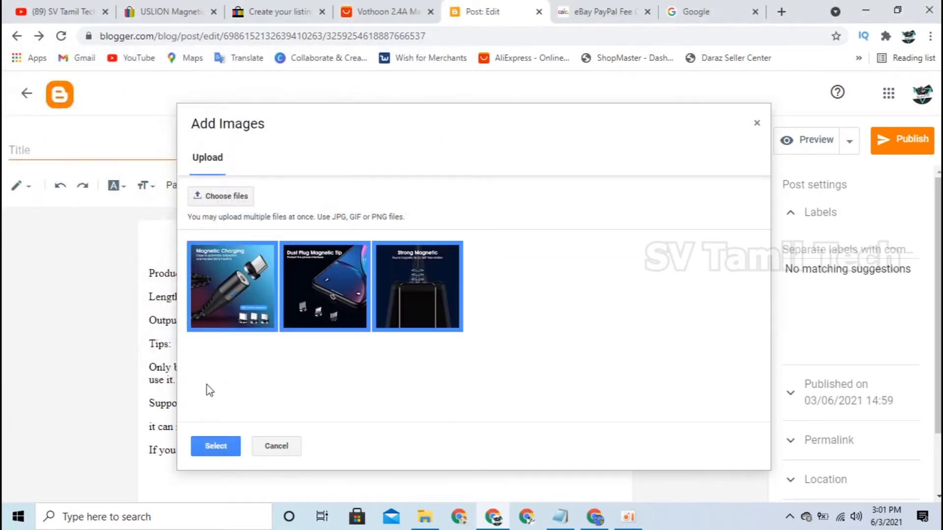
{"action": "left_click", "coordinate": [217, 446]}
Step: Set the size of the inserted Magnetic Charging image to X-large
{"action": "scroll", "coordinate": [334, 402], "scroll_direction": "down", "scroll_amount": 10}
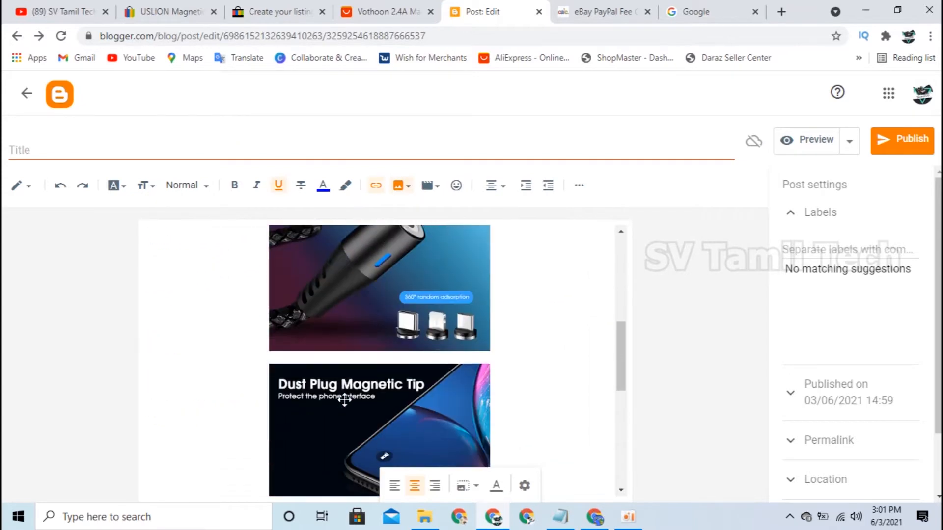
{"action": "left_click", "coordinate": [452, 388]}
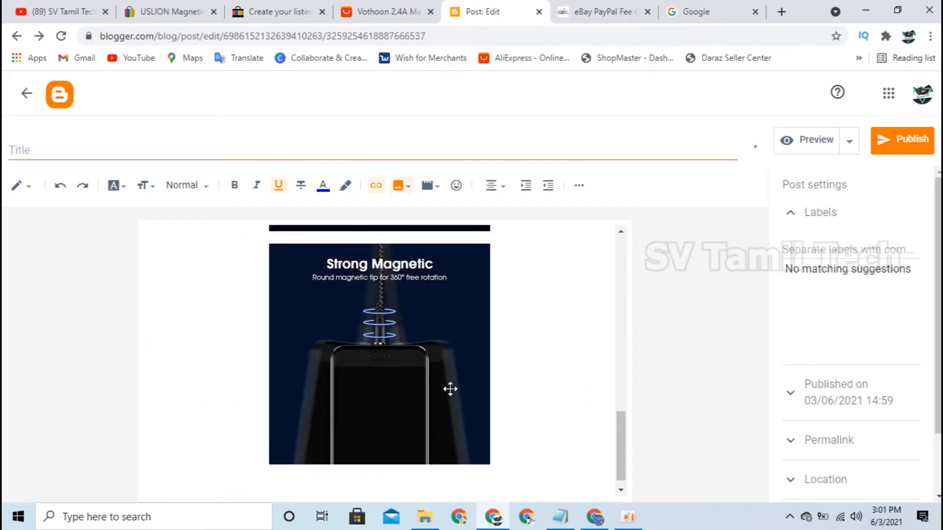
{"action": "scroll", "coordinate": [450, 389], "scroll_direction": "up", "scroll_amount": 4}
{"action": "scroll", "coordinate": [449, 389], "scroll_direction": "up", "scroll_amount": 3}
{"action": "left_click", "coordinate": [431, 297]}
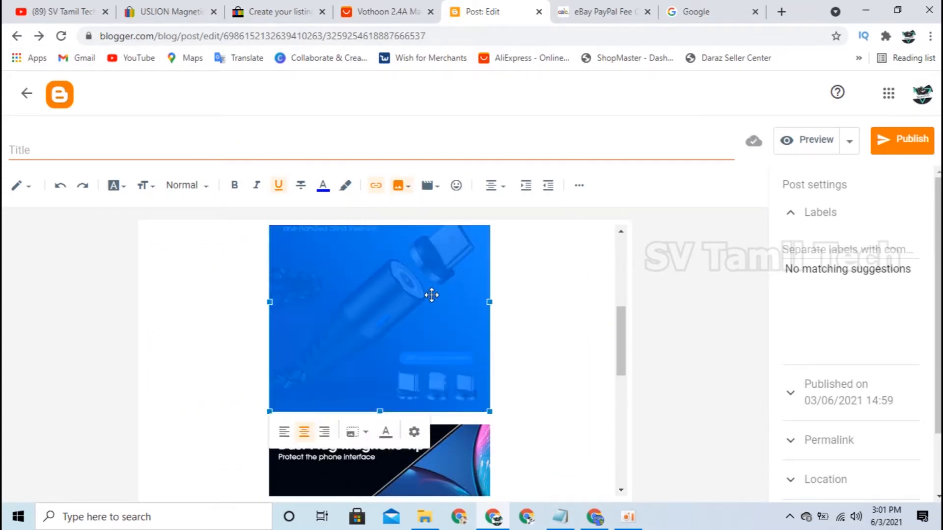
{"action": "left_click", "coordinate": [414, 432]}
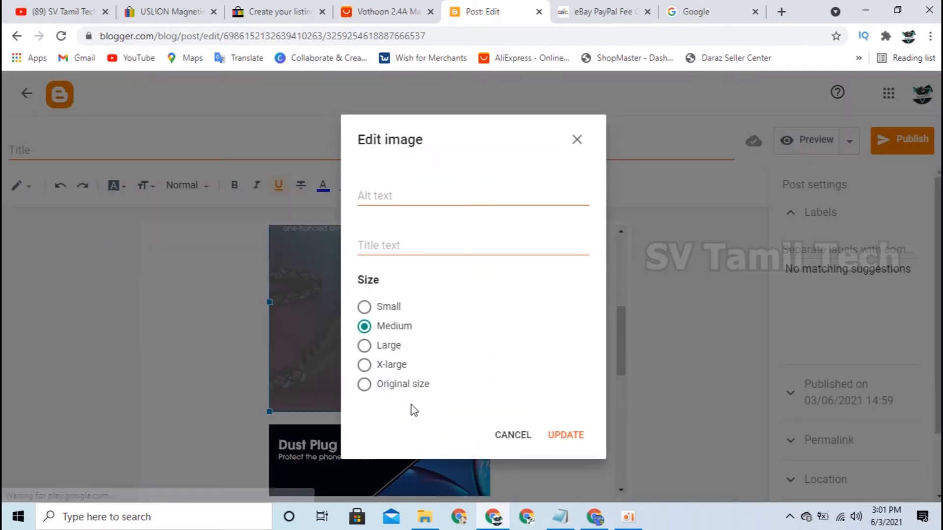
{"action": "left_click", "coordinate": [364, 365]}
{"action": "left_click", "coordinate": [566, 435]}
Step: Set the size of the magnetic tip image showing the phone interface to X-large
{"action": "scroll", "coordinate": [440, 379], "scroll_direction": "down", "scroll_amount": 5}
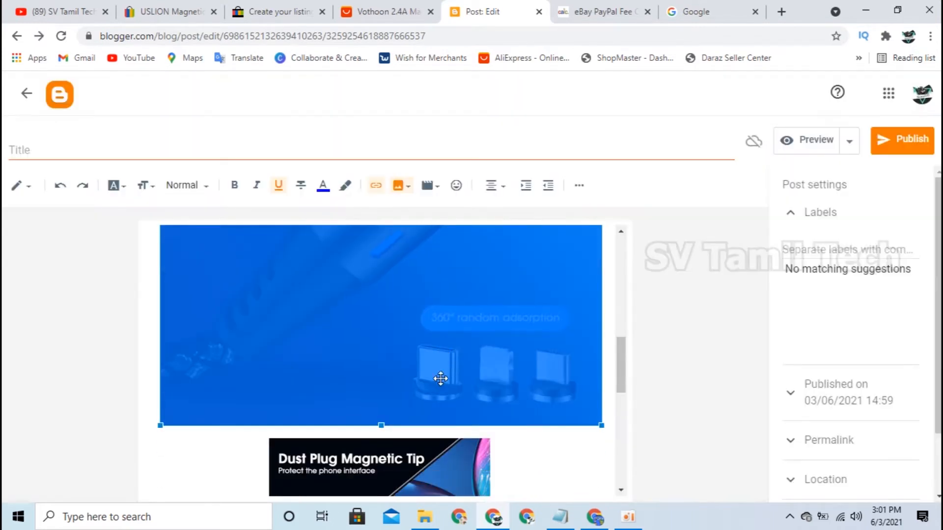
{"action": "left_click", "coordinate": [440, 379]}
{"action": "scroll", "coordinate": [440, 379], "scroll_direction": "down", "scroll_amount": 2}
{"action": "left_click", "coordinate": [414, 283]}
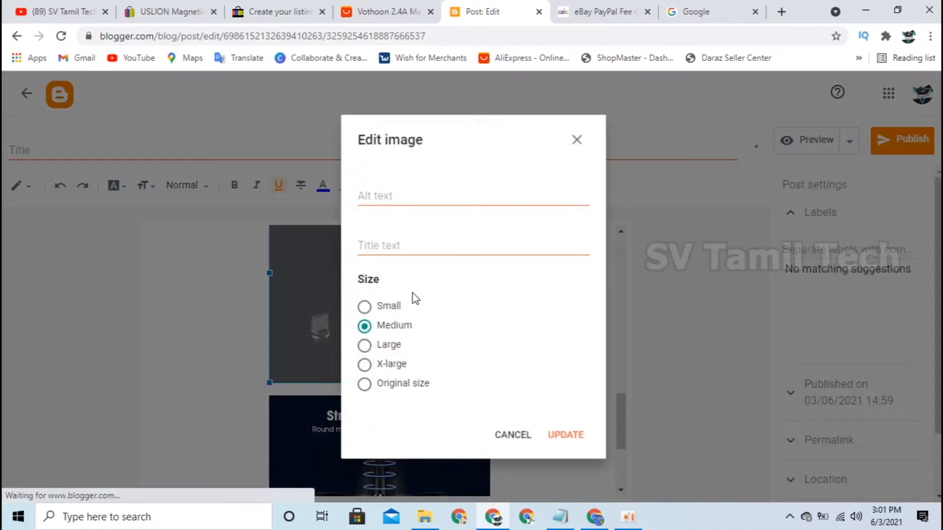
{"action": "left_click", "coordinate": [364, 365]}
{"action": "left_click", "coordinate": [565, 434]}
Step: Set the size of the Strong Magnetic image to X-large and place the text cursor below it
{"action": "scroll", "coordinate": [304, 349], "scroll_direction": "down", "scroll_amount": 2}
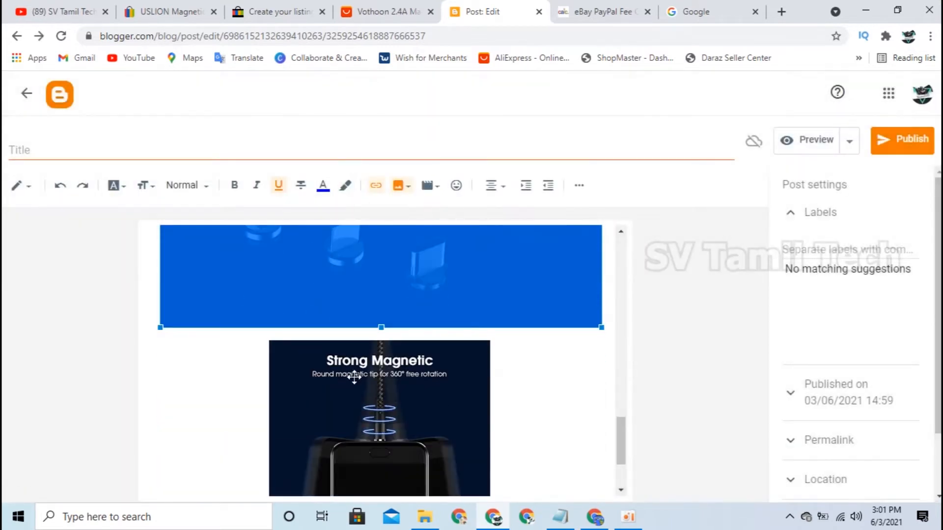
{"action": "left_click", "coordinate": [356, 359]}
{"action": "left_click", "coordinate": [415, 320]}
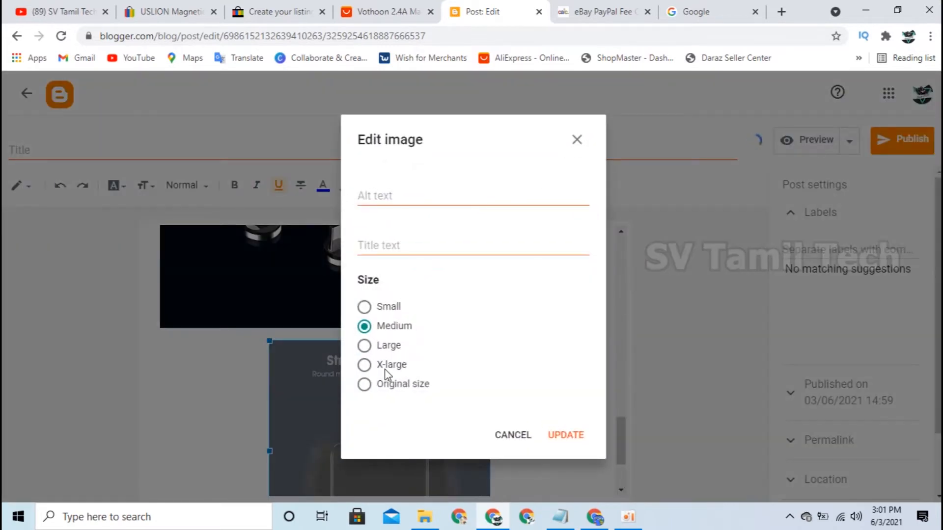
{"action": "left_click", "coordinate": [364, 365]}
{"action": "left_click", "coordinate": [565, 435]}
{"action": "scroll", "coordinate": [455, 354], "scroll_direction": "down", "scroll_amount": 2}
{"action": "left_click", "coordinate": [488, 475]}
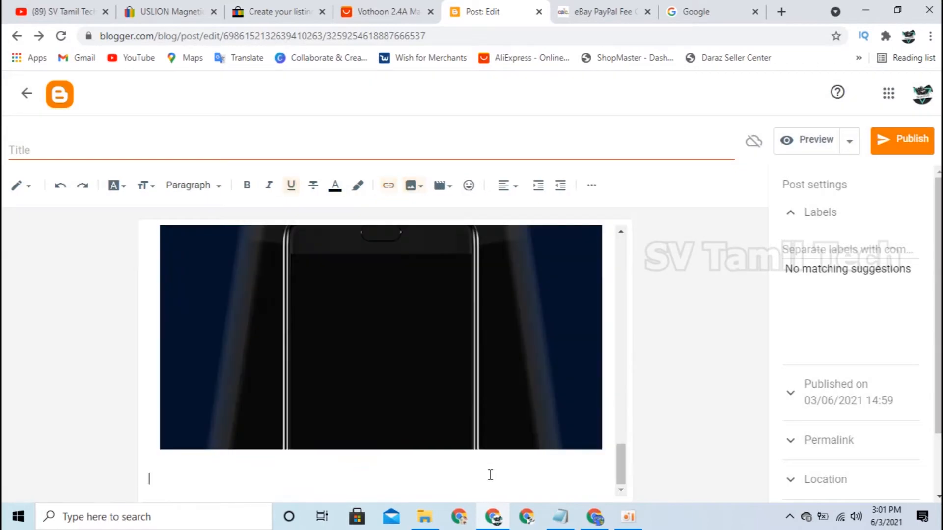
Step: Preview the post and check the description heading, text and product images from beginning to end
{"action": "left_click", "coordinate": [787, 143]}
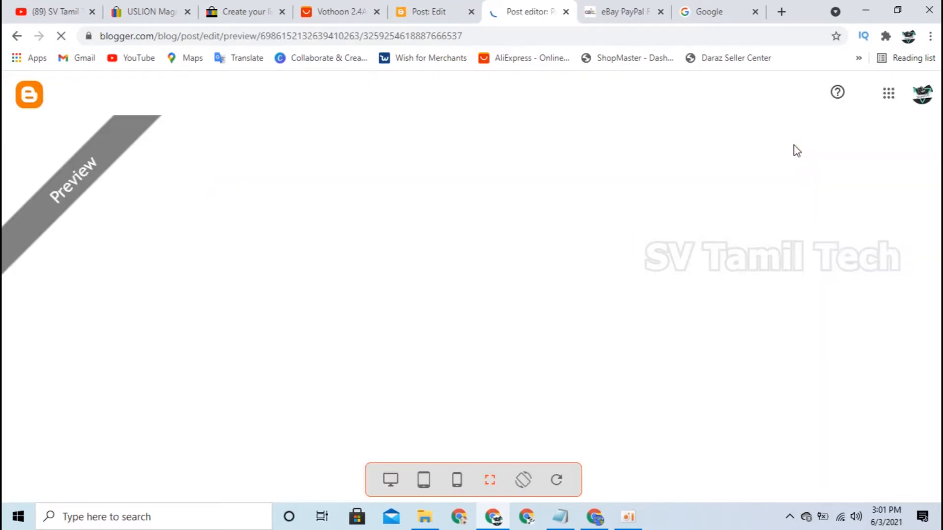
{"action": "scroll", "coordinate": [403, 327], "scroll_direction": "down", "scroll_amount": 4}
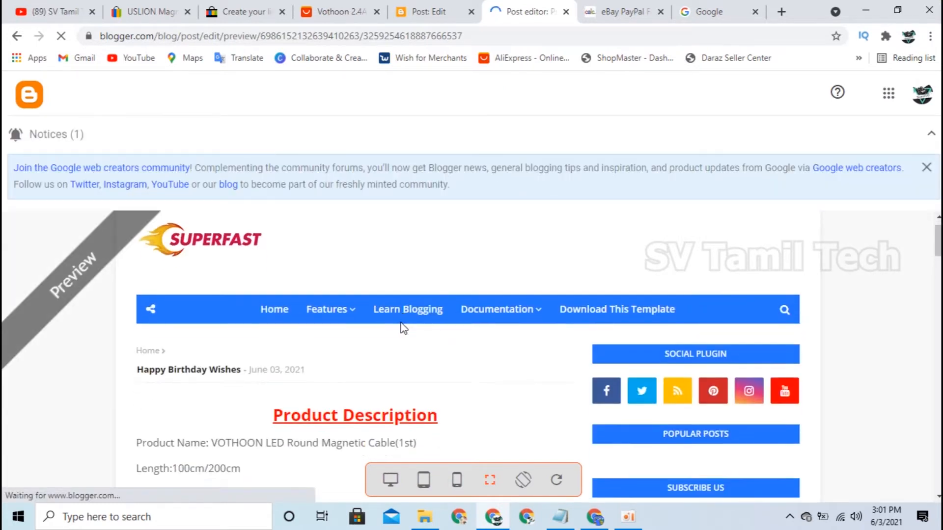
{"action": "scroll", "coordinate": [395, 320], "scroll_direction": "up", "scroll_amount": 3}
{"action": "scroll", "coordinate": [293, 363], "scroll_direction": "down", "scroll_amount": 1}
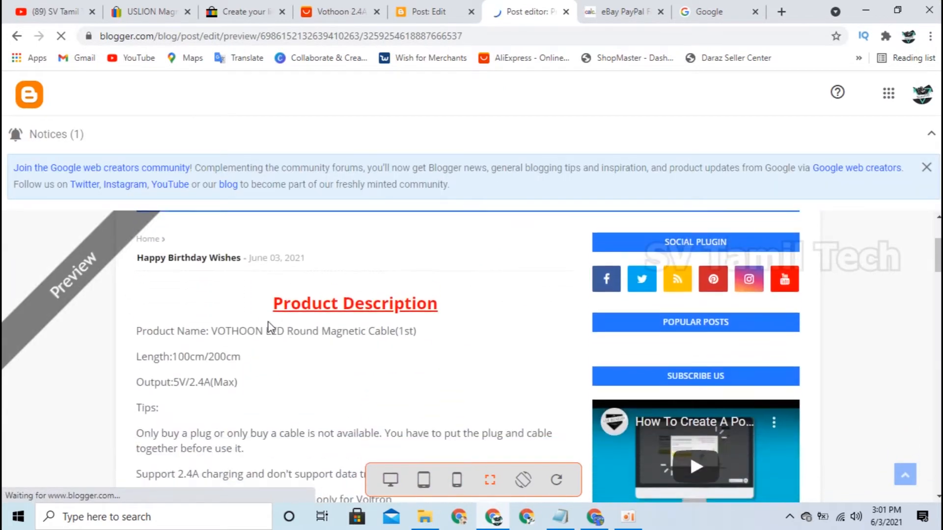
{"action": "scroll", "coordinate": [282, 306], "scroll_direction": "down", "scroll_amount": 10}
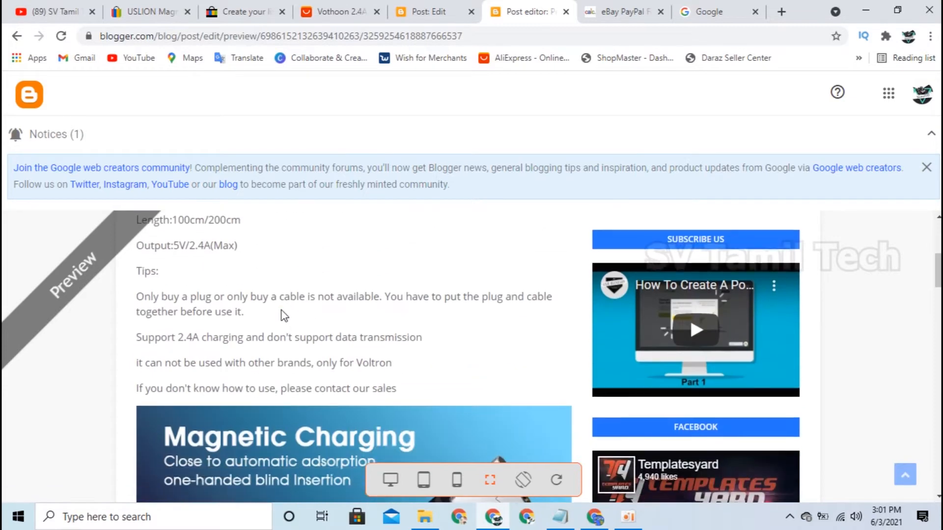
{"action": "scroll", "coordinate": [282, 315], "scroll_direction": "down", "scroll_amount": 10}
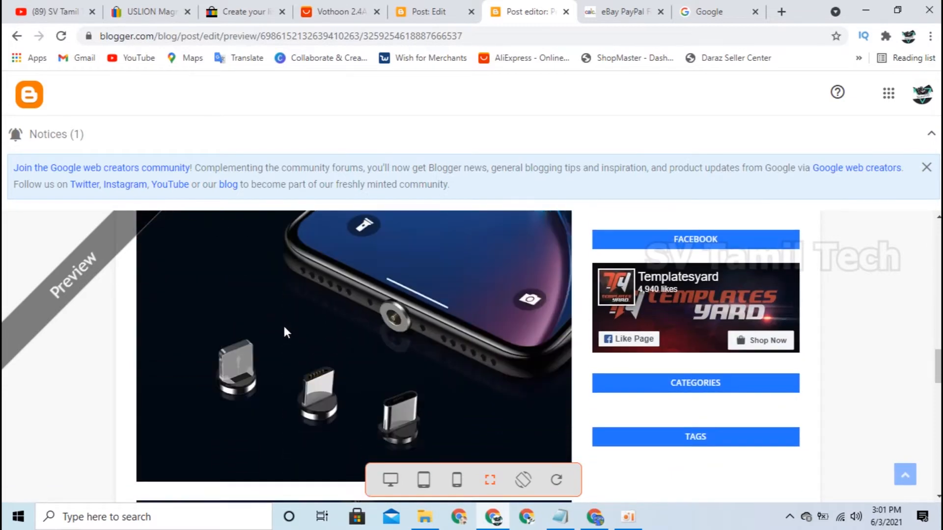
{"action": "scroll", "coordinate": [302, 350], "scroll_direction": "up", "scroll_amount": 8}
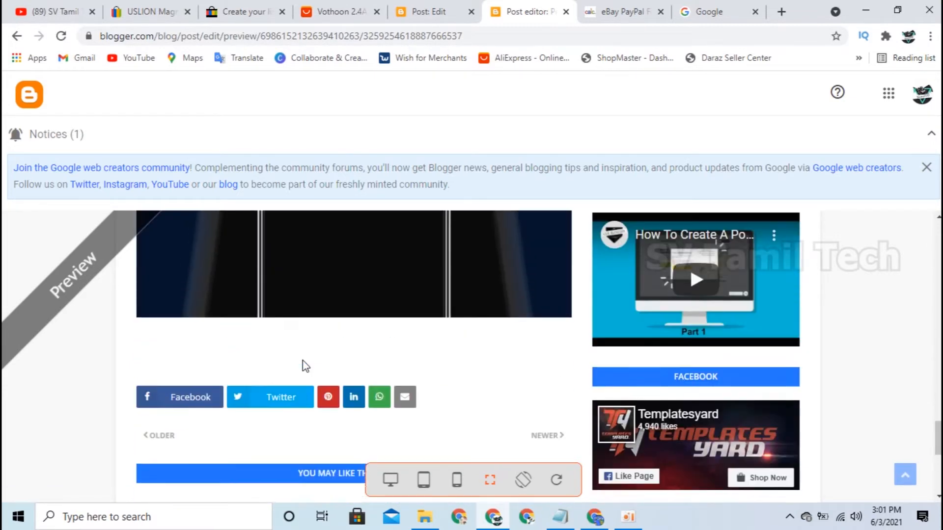
{"action": "scroll", "coordinate": [282, 346], "scroll_direction": "up", "scroll_amount": 10}
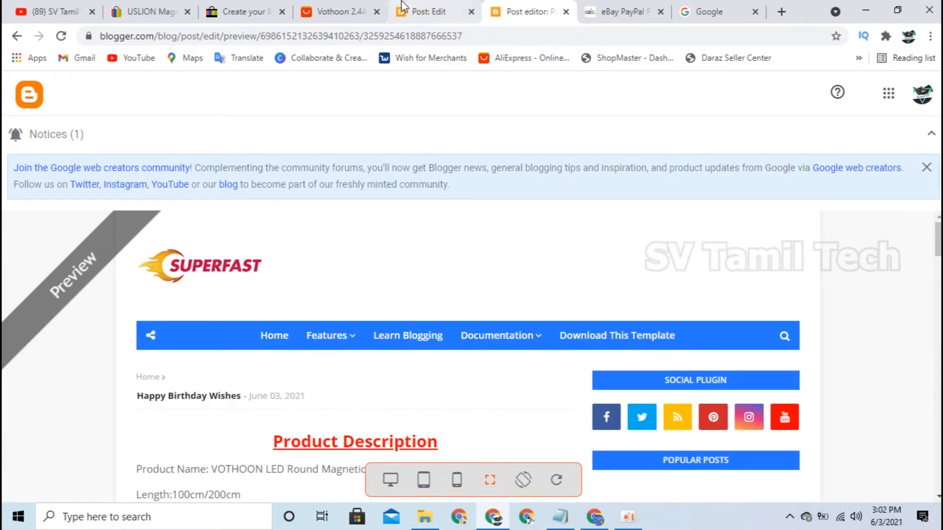
Step: Switch to the USLION magnetic cable listing on eBay and examine its Product Description and Product Feature sections
{"action": "left_click", "coordinate": [433, 11]}
{"action": "left_click", "coordinate": [278, 6]}
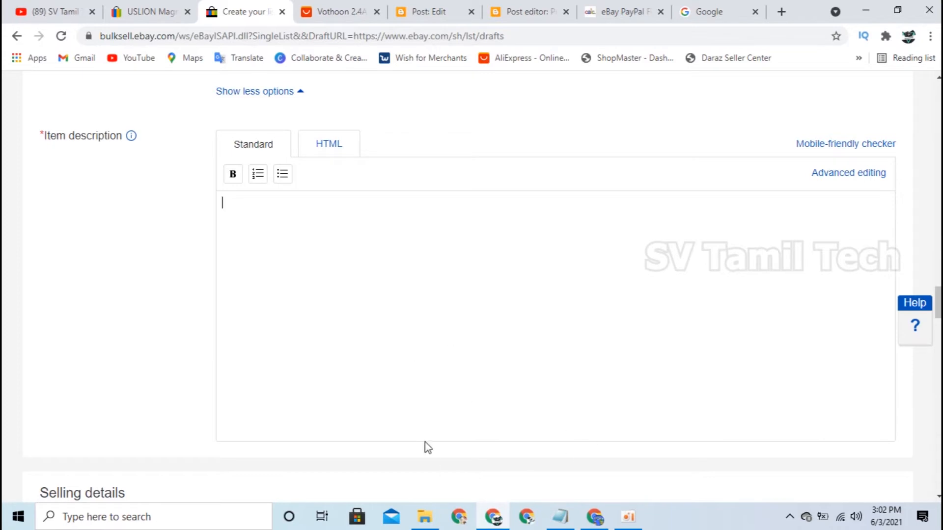
{"action": "left_click", "coordinate": [106, 16]}
{"action": "scroll", "coordinate": [270, 244], "scroll_direction": "up", "scroll_amount": 3}
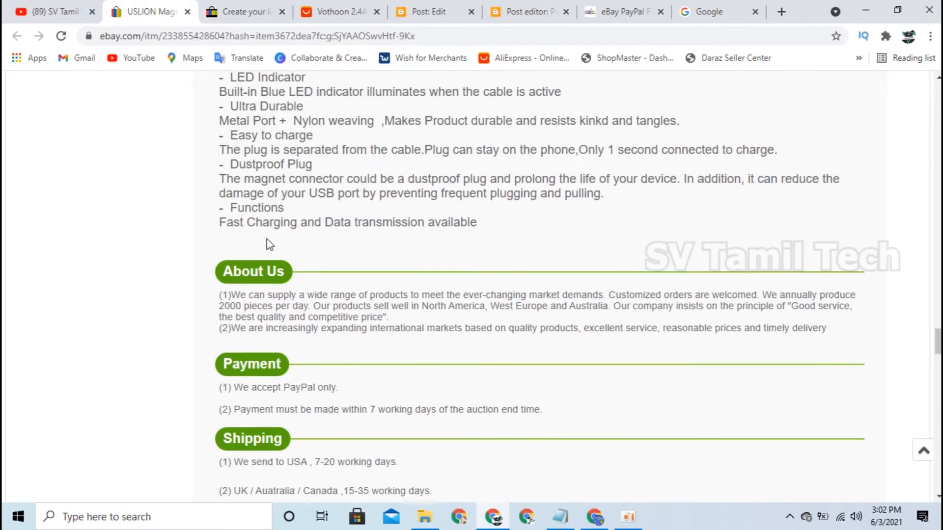
{"action": "scroll", "coordinate": [270, 245], "scroll_direction": "up", "scroll_amount": 5}
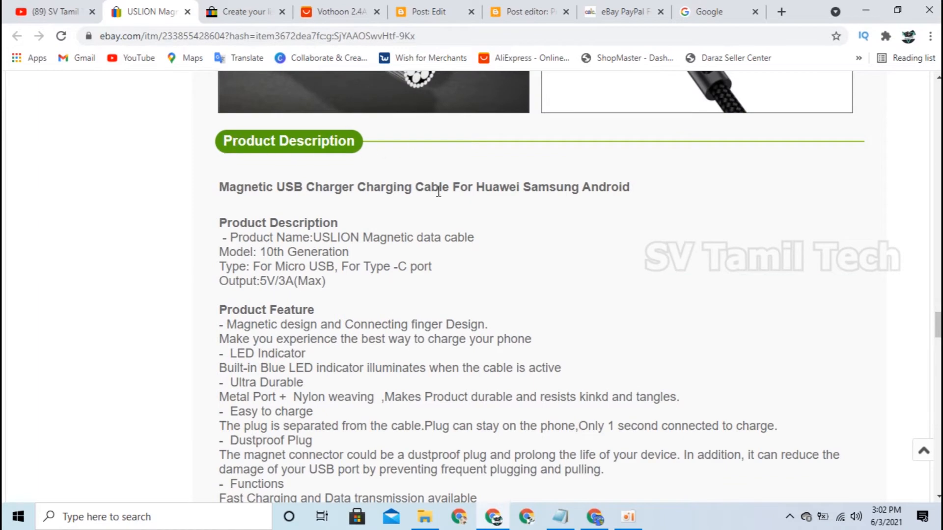
{"action": "scroll", "coordinate": [463, 327], "scroll_direction": "down", "scroll_amount": 4}
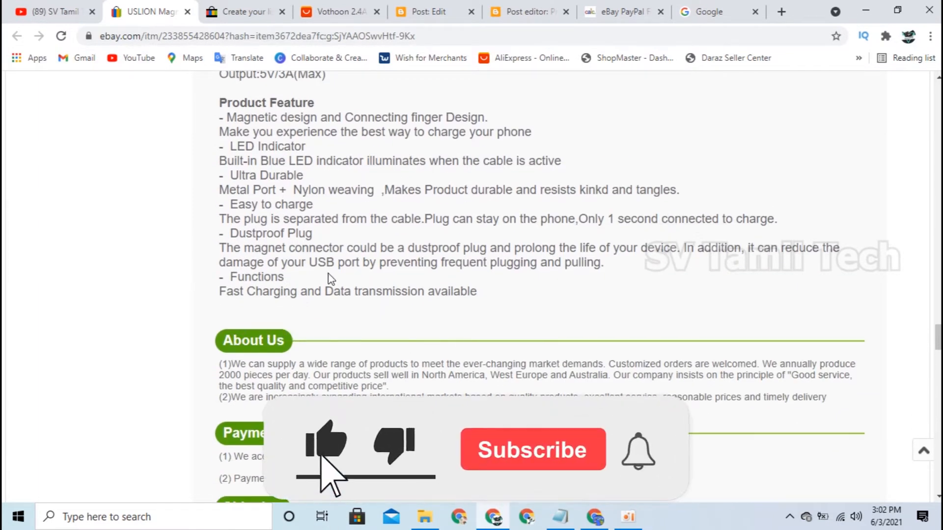
{"action": "scroll", "coordinate": [373, 221], "scroll_direction": "up", "scroll_amount": 4}
Step: Review the description text and images in the Blogger post, and return to the empty item description of the eBay draft
{"action": "left_click", "coordinate": [436, 8]}
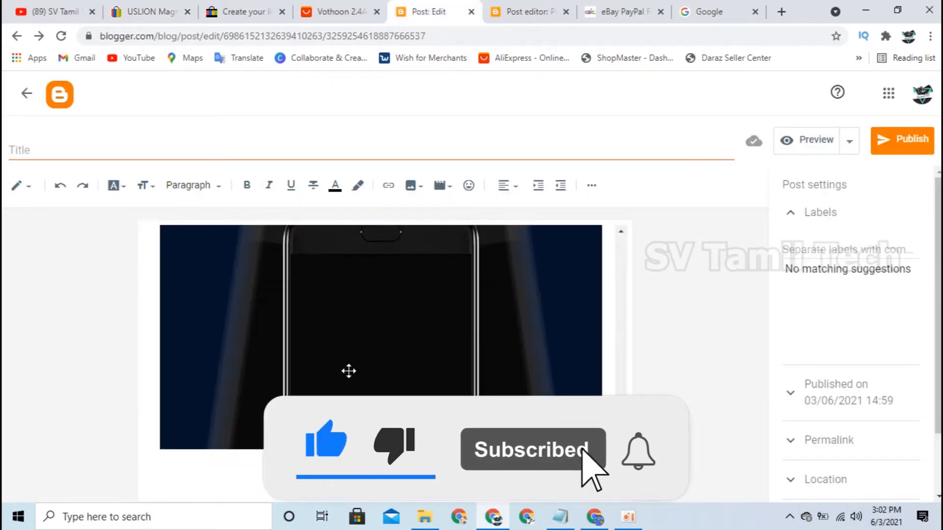
{"action": "scroll", "coordinate": [331, 380], "scroll_direction": "down", "scroll_amount": 10}
{"action": "scroll", "coordinate": [331, 381], "scroll_direction": "up", "scroll_amount": 10}
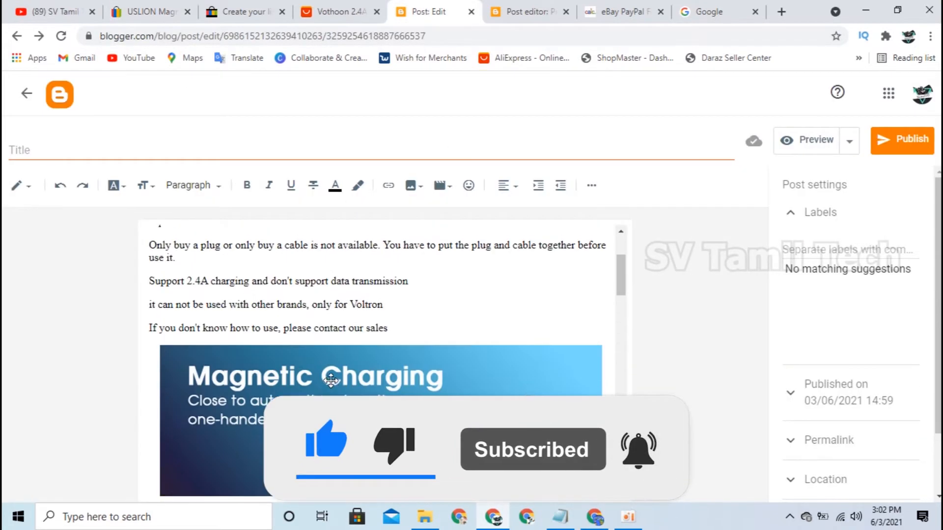
{"action": "left_click", "coordinate": [207, 5]}
{"action": "left_click", "coordinate": [303, 310]}
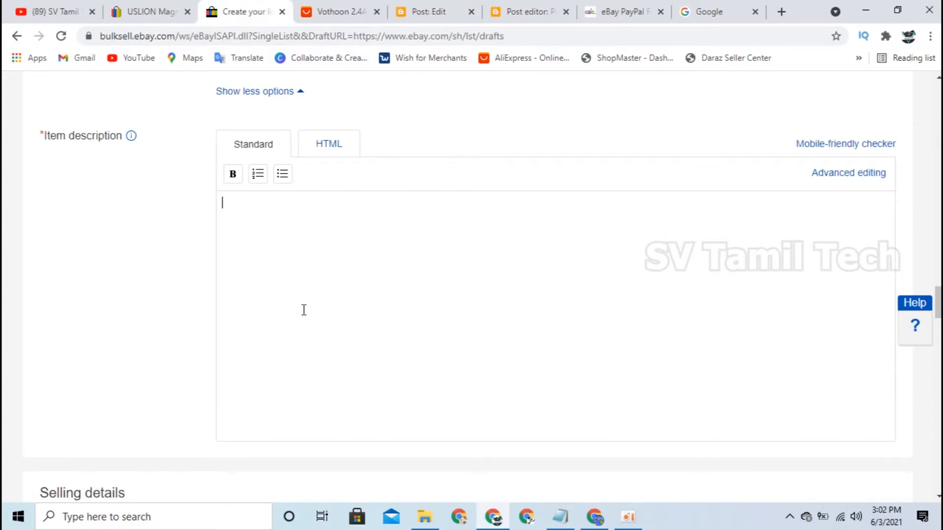
Step: Examine the Payment, Shipping and Terms sections of the USLION listing, highlighting the Payment text and comparing with the Blogger post
{"action": "left_click", "coordinate": [183, 6]}
{"action": "scroll", "coordinate": [373, 272], "scroll_direction": "down", "scroll_amount": 8}
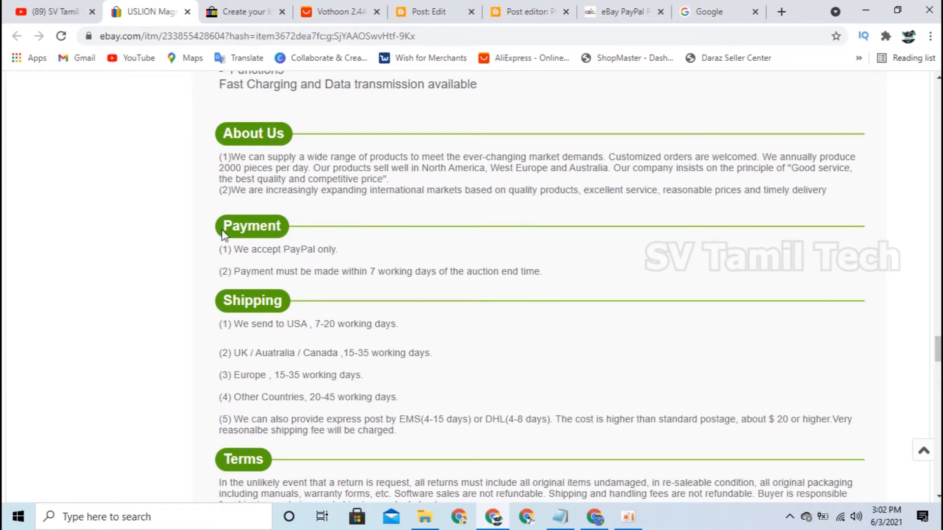
{"action": "left_click_drag", "start_coordinate": [219, 223], "coordinate": [562, 275]}
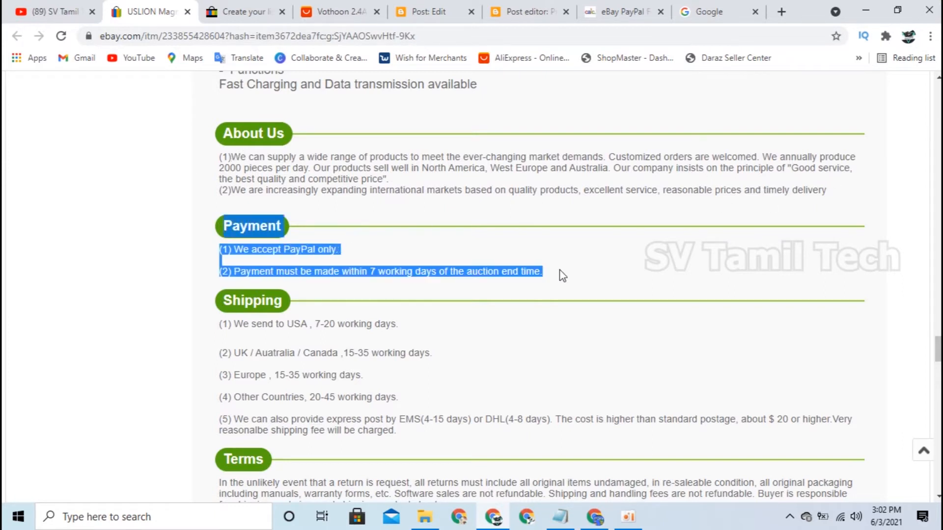
{"action": "left_click", "coordinate": [519, 7]}
{"action": "left_click", "coordinate": [460, 7]}
{"action": "scroll", "coordinate": [410, 408], "scroll_direction": "down", "scroll_amount": 5}
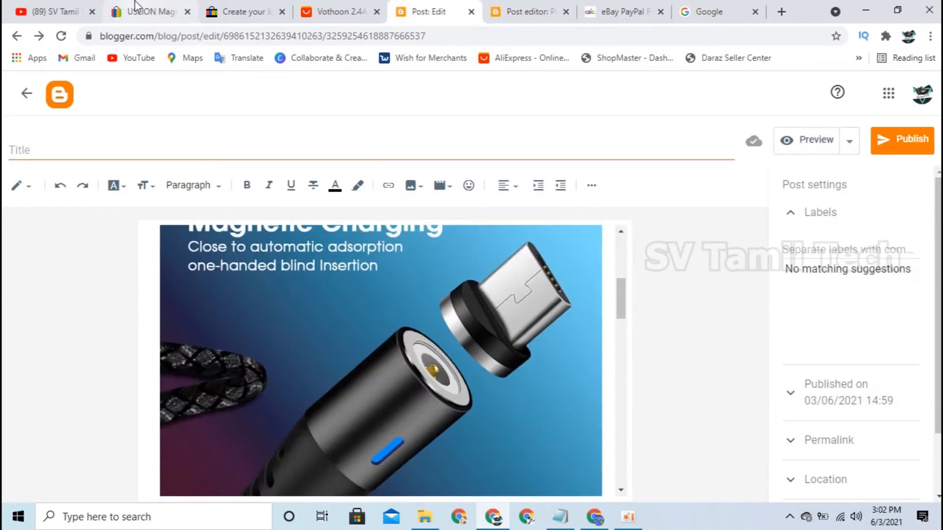
{"action": "left_click", "coordinate": [147, 11]}
{"action": "scroll", "coordinate": [317, 389], "scroll_direction": "down", "scroll_amount": 3}
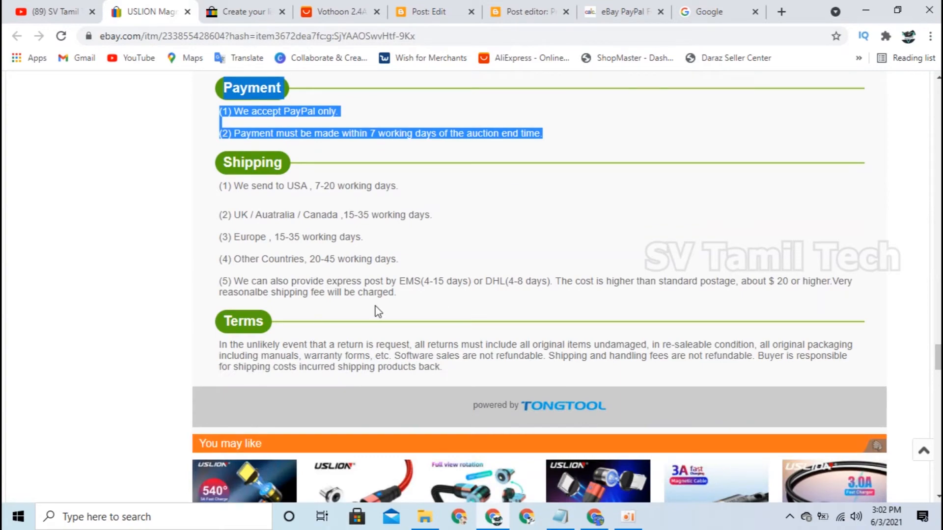
Step: Return to the Blogger post editor and show the product description post as HTML code
{"action": "scroll", "coordinate": [363, 324], "scroll_direction": "up", "scroll_amount": 13}
{"action": "scroll", "coordinate": [358, 347], "scroll_direction": "up", "scroll_amount": 1}
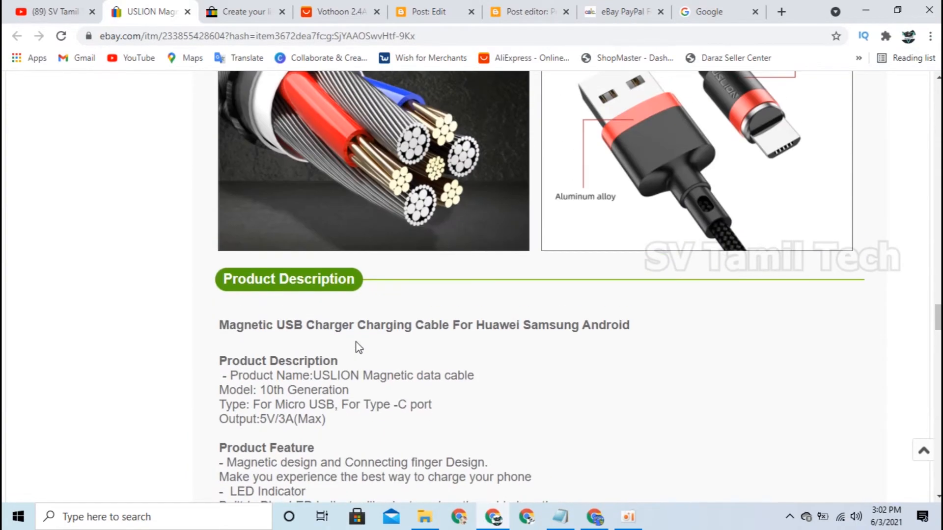
{"action": "left_click", "coordinate": [428, 12]}
{"action": "scroll", "coordinate": [228, 255], "scroll_direction": "down", "scroll_amount": 5}
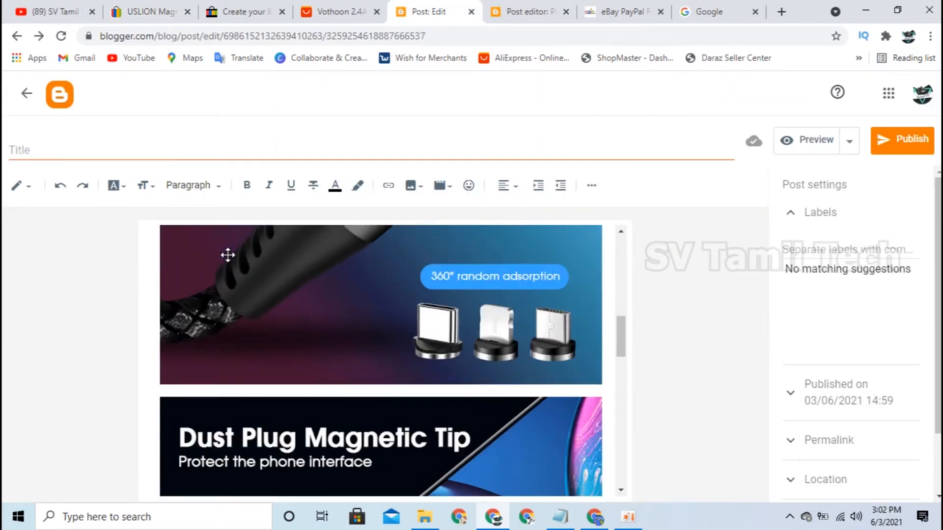
{"action": "scroll", "coordinate": [228, 255], "scroll_direction": "up", "scroll_amount": 8}
{"action": "scroll", "coordinate": [256, 308], "scroll_direction": "up", "scroll_amount": 3}
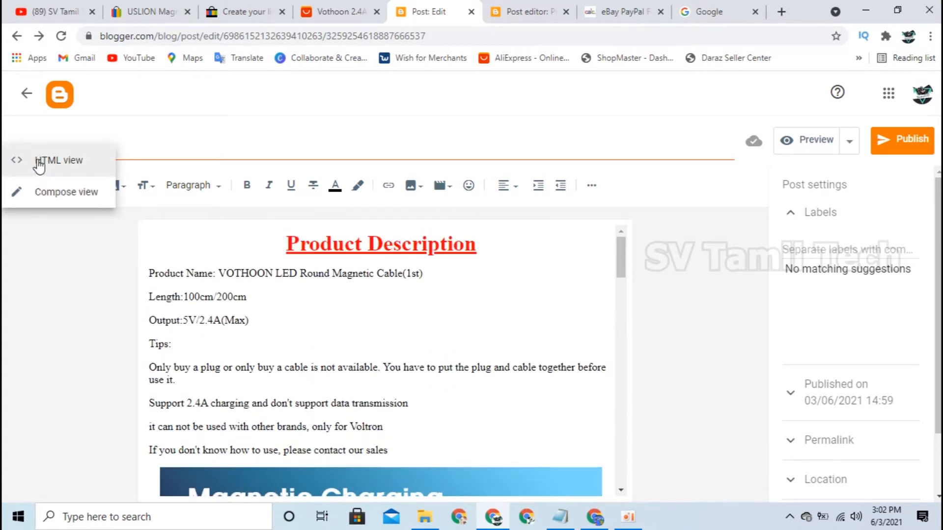
{"action": "left_click", "coordinate": [40, 166]}
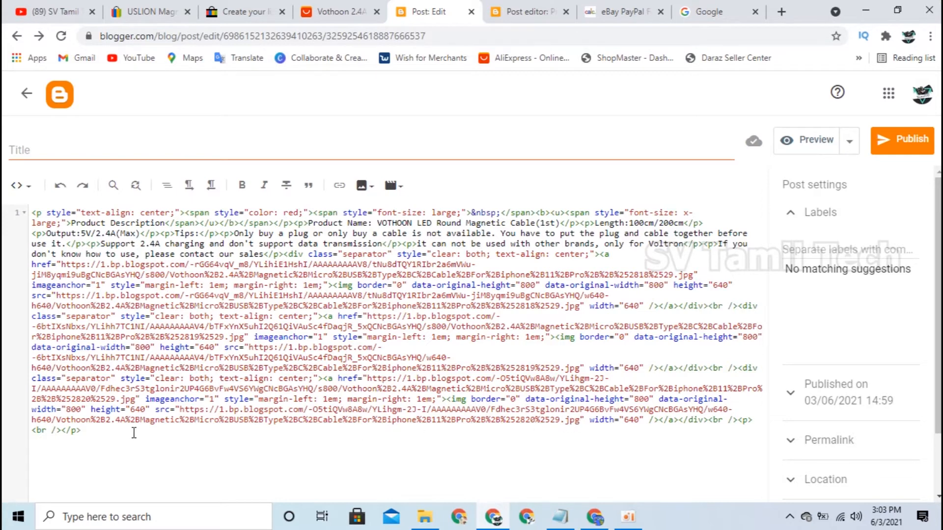
Step: Delete the web address inside the href attribute of all three product images in the HTML, keeping their src addresses
{"action": "left_click_drag", "start_coordinate": [134, 433], "coordinate": [182, 412]}
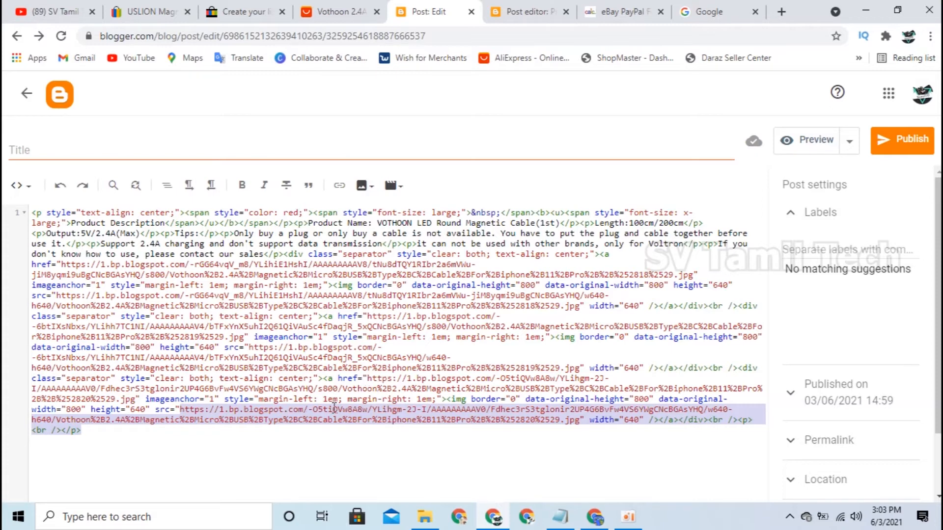
{"action": "left_click", "coordinate": [358, 378]}
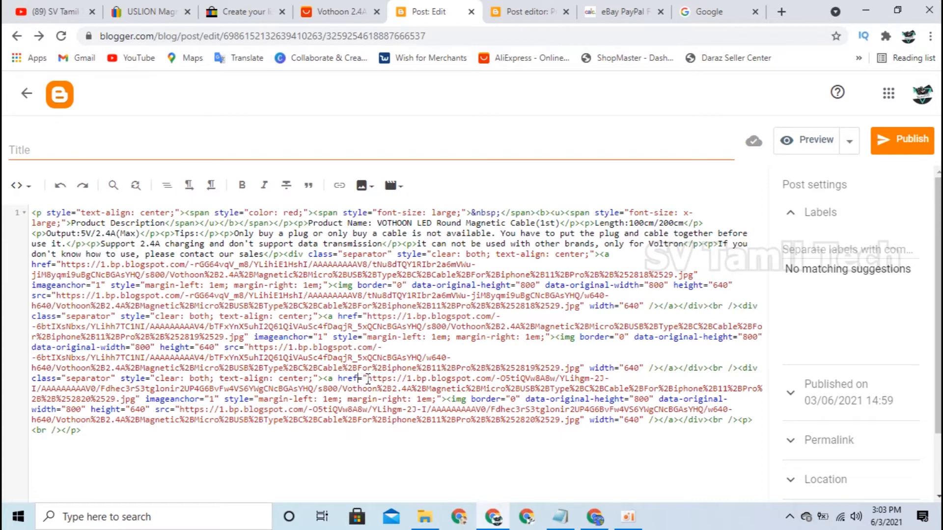
{"action": "left_click", "coordinate": [369, 379]}
{"action": "left_click_drag", "start_coordinate": [369, 378], "coordinate": [154, 399]}
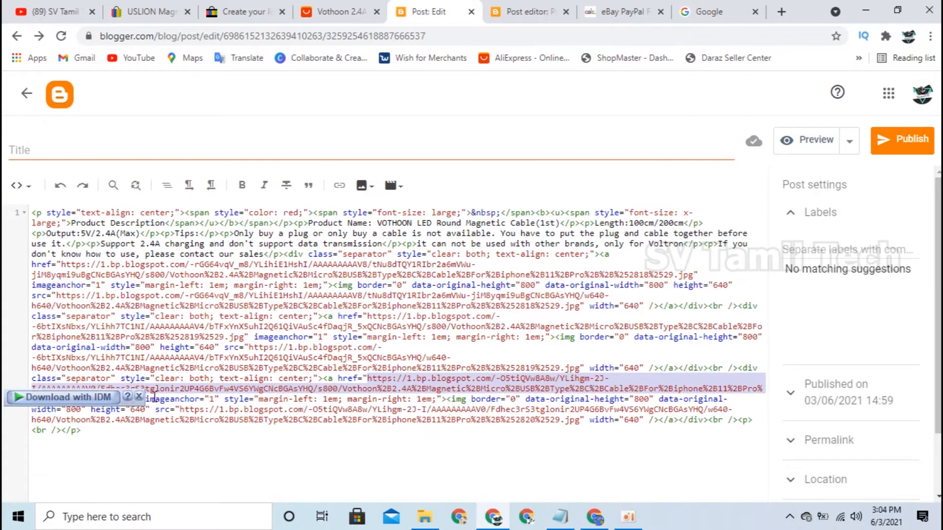
{"action": "key", "text": "BackSpace"}
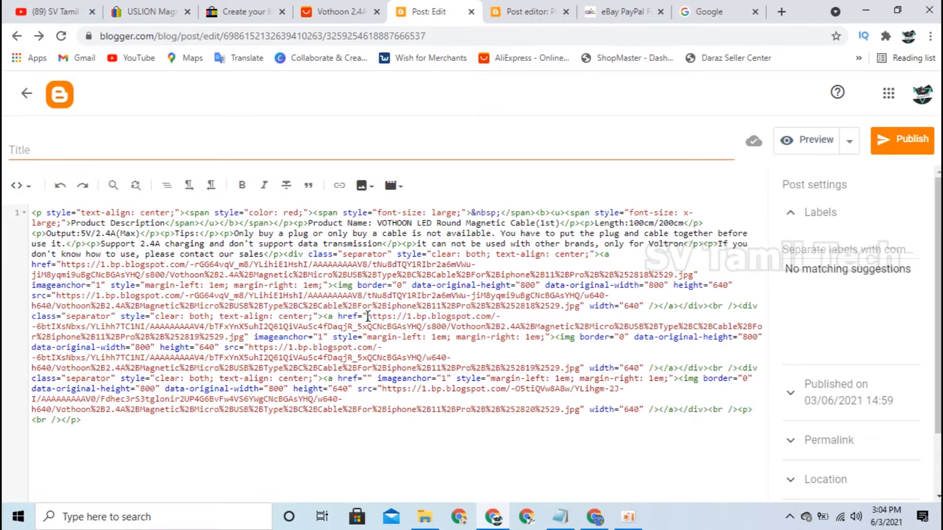
{"action": "left_click_drag", "start_coordinate": [369, 316], "coordinate": [244, 333]}
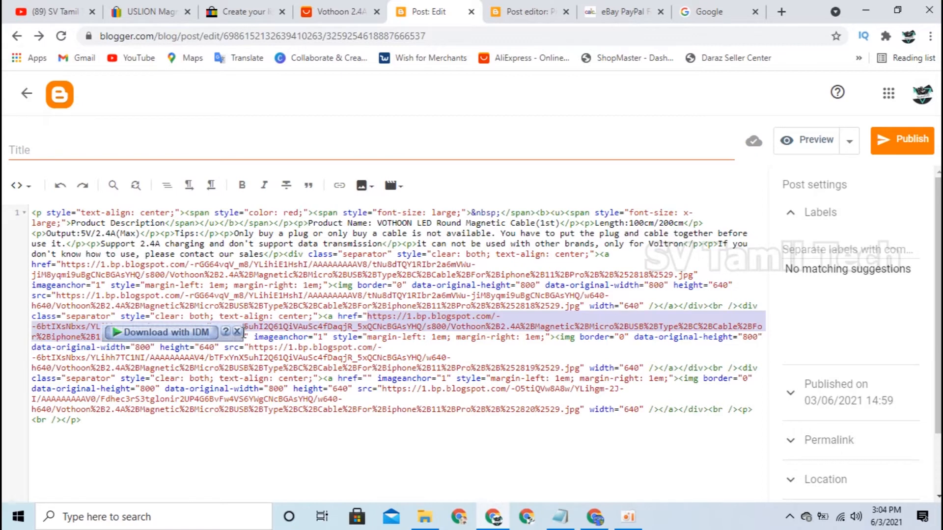
{"action": "key", "text": "BackSpace"}
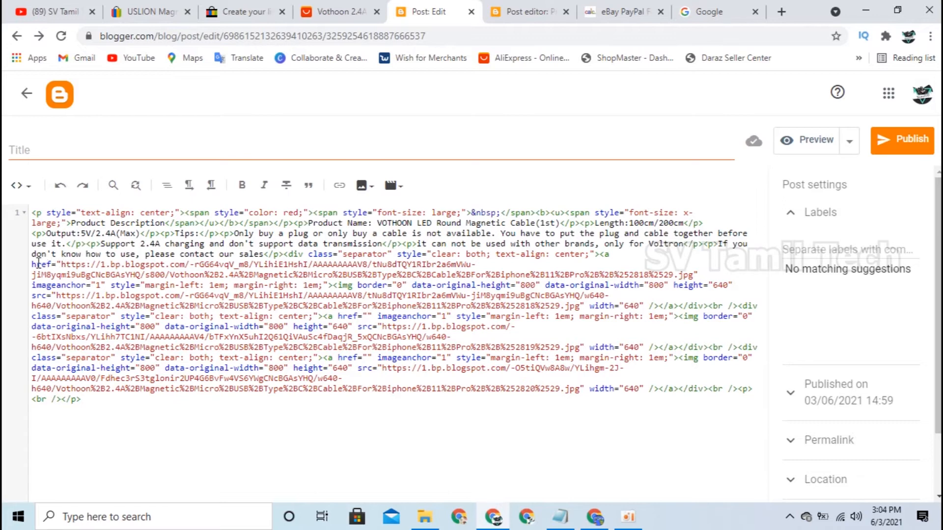
{"action": "left_click_drag", "start_coordinate": [62, 265], "coordinate": [693, 277]}
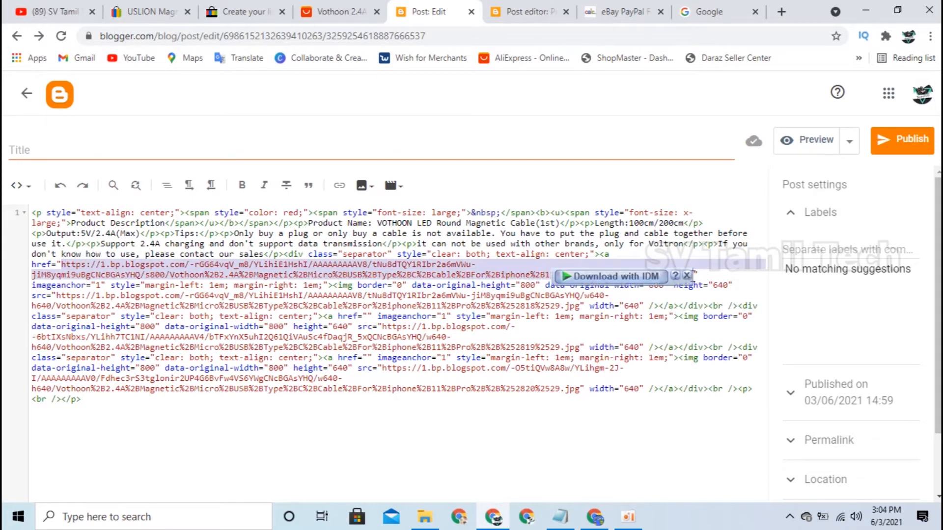
{"action": "key", "text": "Delete"}
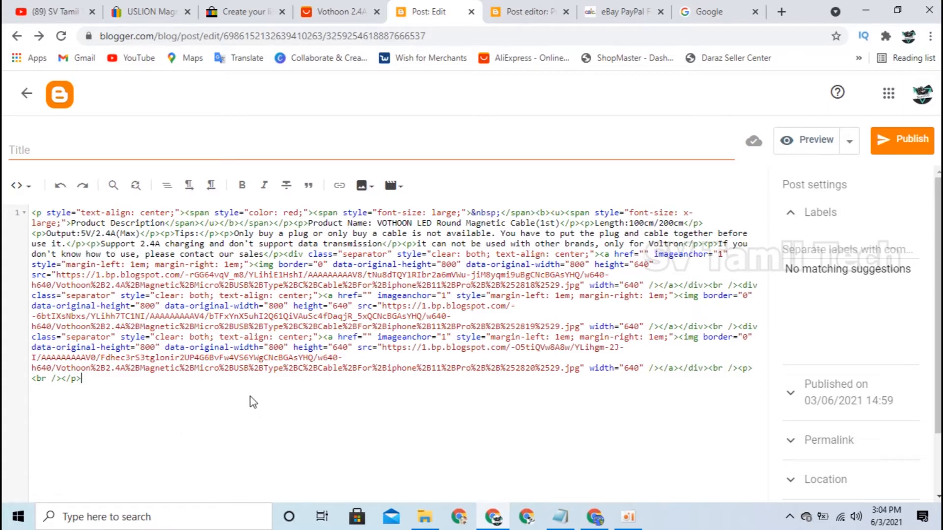
Step: Copy the post's entire HTML code and switch to the eBay listing draft
{"action": "key", "text": "ctrl+a"}
{"action": "right_click", "coordinate": [255, 330]}
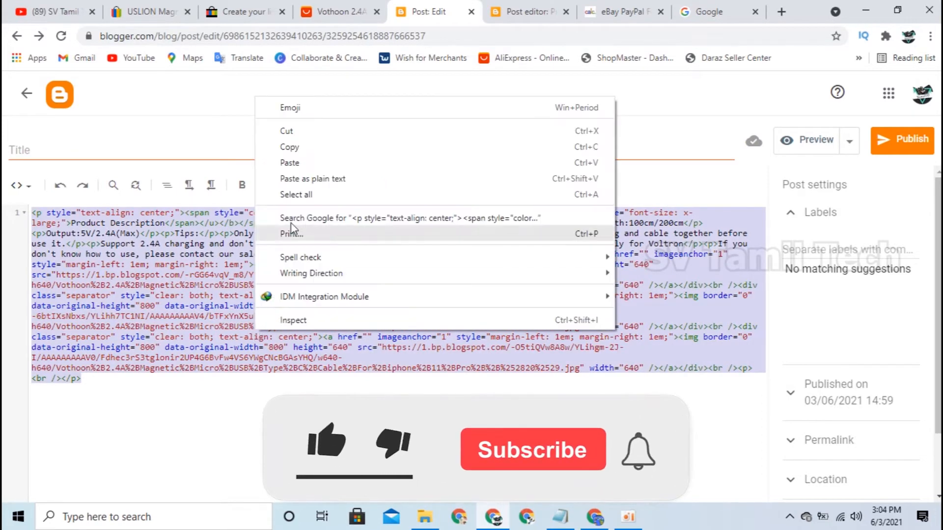
{"action": "left_click", "coordinate": [305, 147]}
{"action": "left_click", "coordinate": [257, 6]}
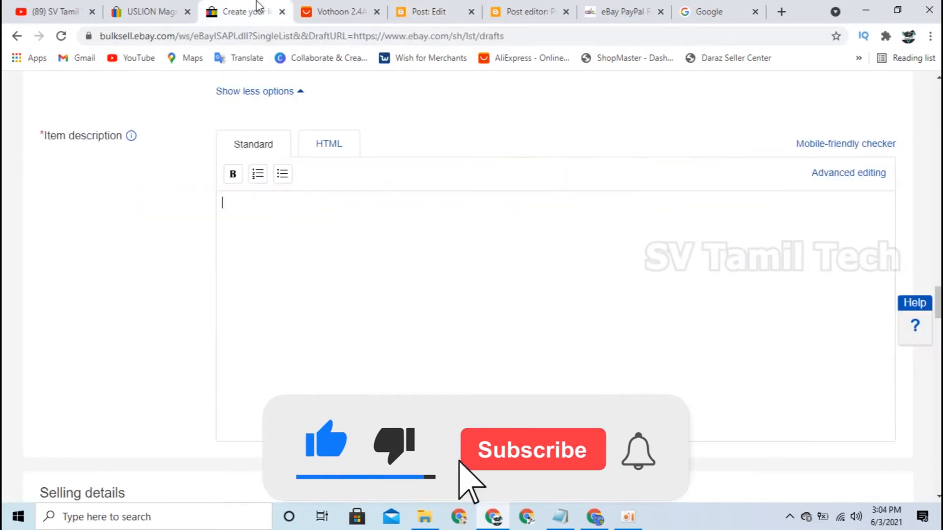
Step: Show the draft's item description as HTML and delete all of its placeholder code
{"action": "scroll", "coordinate": [355, 378], "scroll_direction": "up", "scroll_amount": 5}
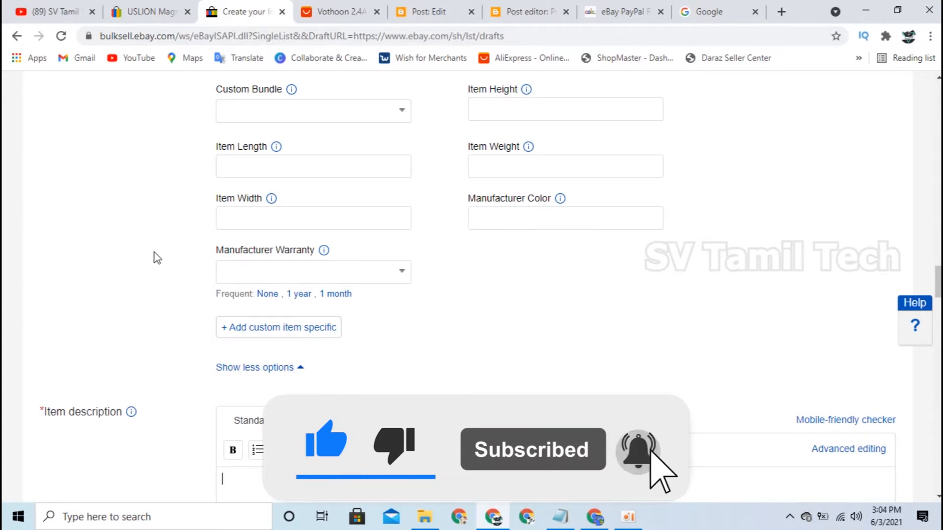
{"action": "scroll", "coordinate": [162, 260], "scroll_direction": "down", "scroll_amount": 5}
{"action": "scroll", "coordinate": [165, 262], "scroll_direction": "up", "scroll_amount": 1}
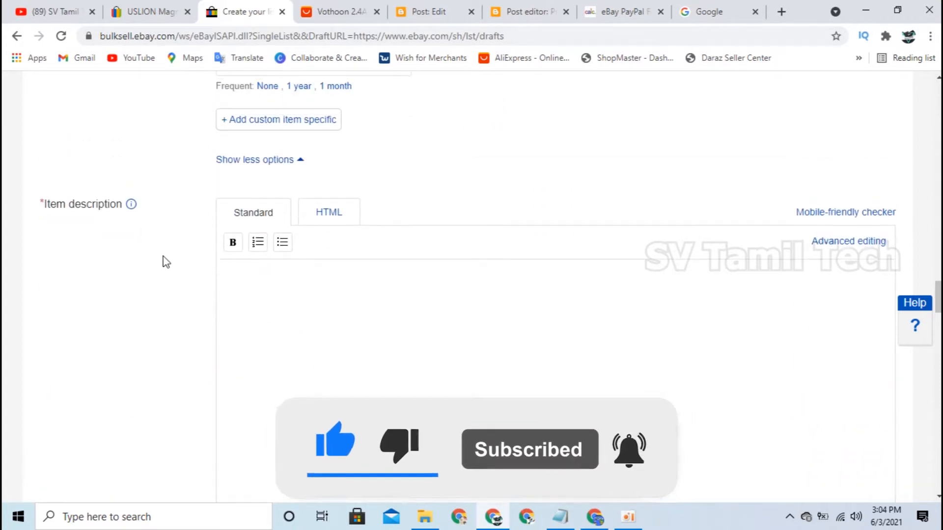
{"action": "left_click", "coordinate": [333, 216]}
{"action": "scroll", "coordinate": [348, 226], "scroll_direction": "down", "scroll_amount": 1}
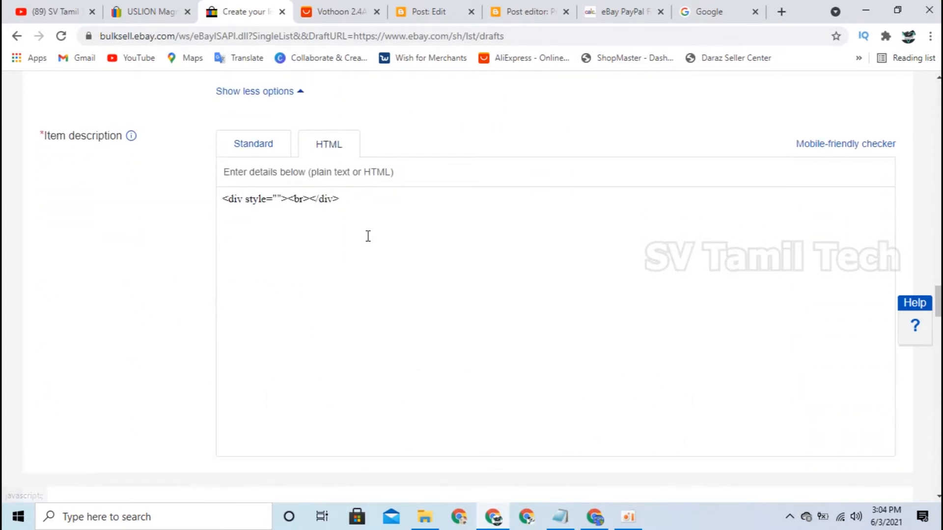
{"action": "left_click", "coordinate": [368, 236]}
{"action": "key", "text": "BackSpace"}
{"action": "key", "text": "BackSpace"}
{"action": "key", "text": "BackSpace"}
{"action": "key", "text": "BackSpace"}
{"action": "key", "text": "BackSpace"}
{"action": "key", "text": "BackSpace"}
{"action": "key", "text": "BackSpace"}
{"action": "key", "text": "BackSpace"}
{"action": "key", "text": "BackSpace"}
{"action": "key", "text": "BackSpace"}
{"action": "key", "text": "BackSpace"}
{"action": "key", "text": "BackSpace"}
{"action": "key", "text": "BackSpace"}
{"action": "key", "text": "BackSpace"}
{"action": "key", "text": "BackSpace"}
{"action": "key", "text": "BackSpace"}
{"action": "key", "text": "BackSpace"}
{"action": "key", "text": "BackSpace"}
{"action": "key", "text": "BackSpace"}
{"action": "key", "text": "BackSpace"}
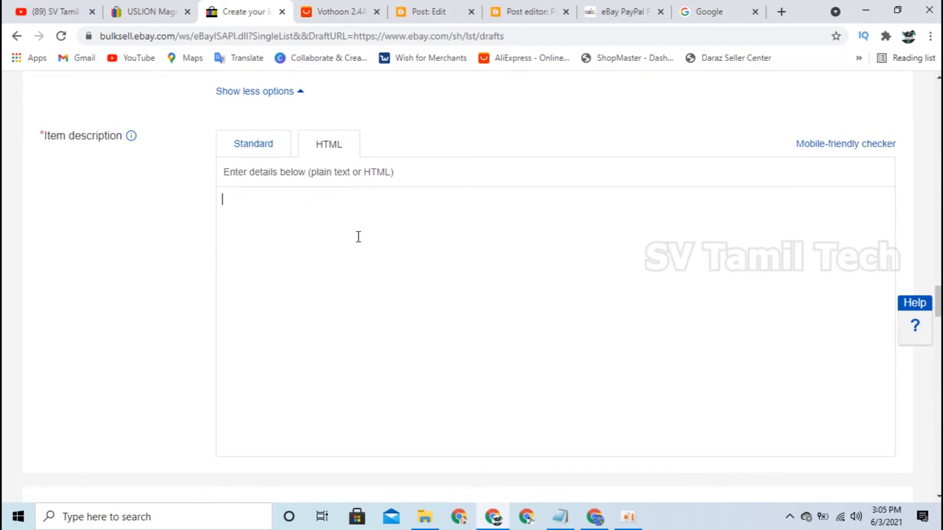
Step: Paste the copied HTML code into the item description and check the formatted text and images in the standard view
{"action": "right_click", "coordinate": [359, 236]}
{"action": "left_click", "coordinate": [408, 343]}
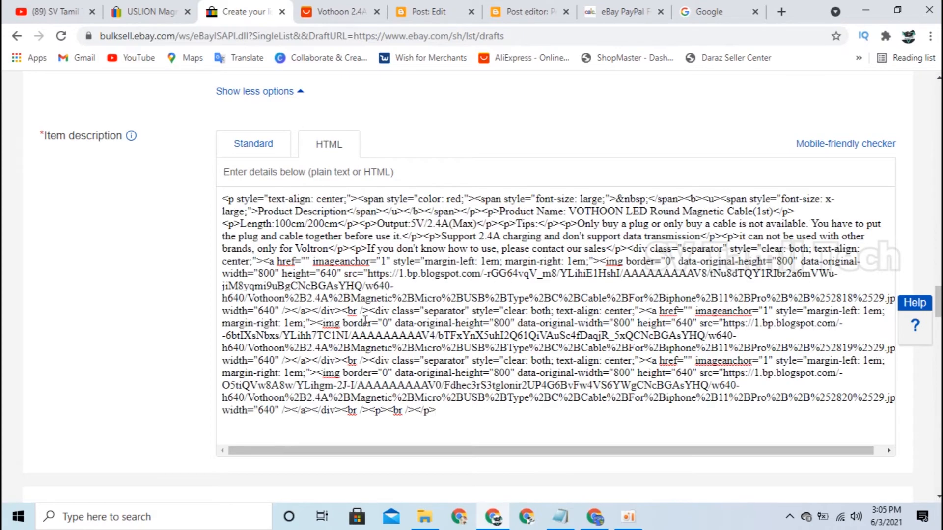
{"action": "left_click", "coordinate": [253, 147]}
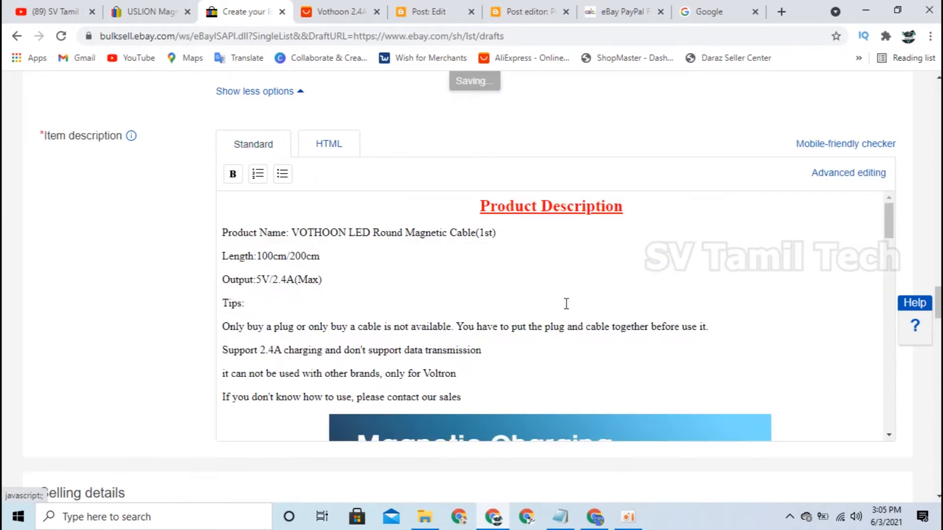
{"action": "scroll", "coordinate": [569, 298], "scroll_direction": "down", "scroll_amount": 5}
{"action": "scroll", "coordinate": [569, 298], "scroll_direction": "down", "scroll_amount": 15}
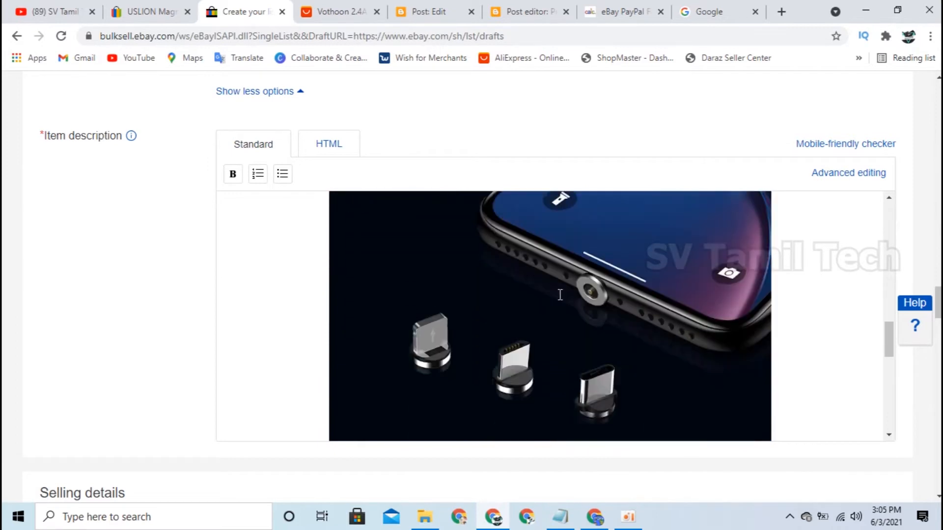
{"action": "scroll", "coordinate": [546, 303], "scroll_direction": "up", "scroll_amount": 20}
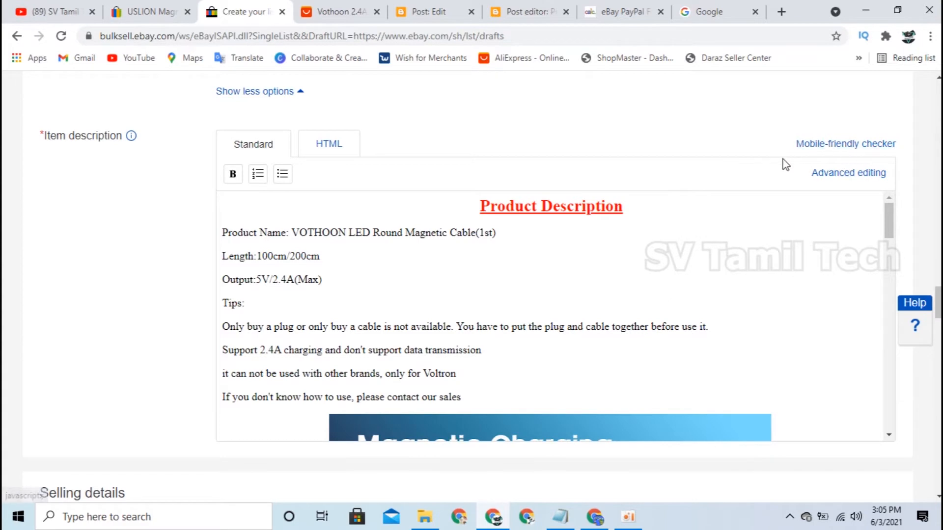
{"action": "scroll", "coordinate": [352, 320], "scroll_direction": "down", "scroll_amount": 7}
{"action": "scroll", "coordinate": [353, 320], "scroll_direction": "down", "scroll_amount": 10}
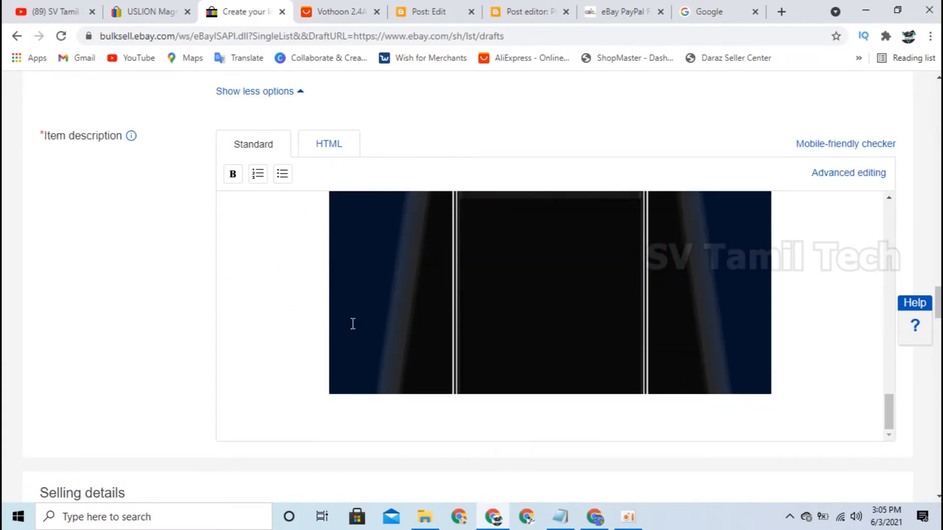
{"action": "scroll", "coordinate": [353, 324], "scroll_direction": "down", "scroll_amount": 3}
{"action": "scroll", "coordinate": [155, 312], "scroll_direction": "up", "scroll_amount": 7}
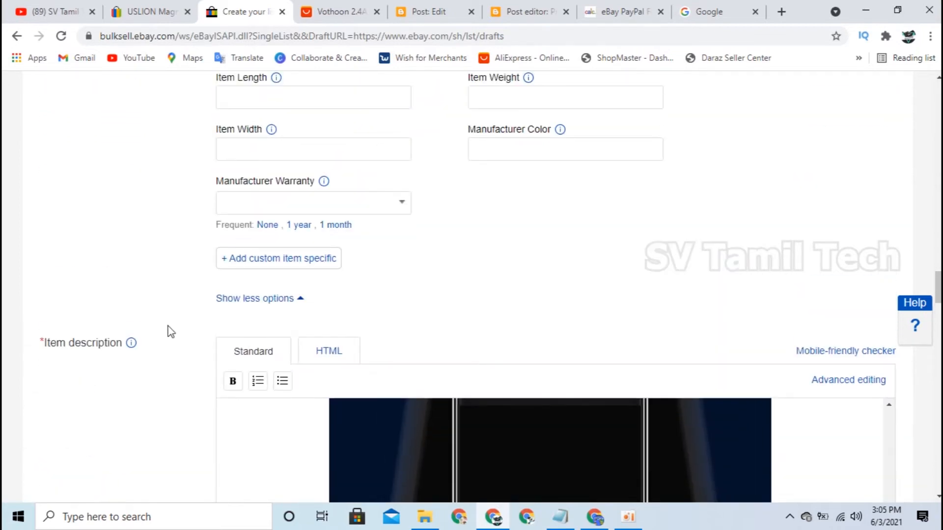
Step: Check the available listing formats in the selling details and select Fixed price
{"action": "scroll", "coordinate": [171, 332], "scroll_direction": "down", "scroll_amount": 10}
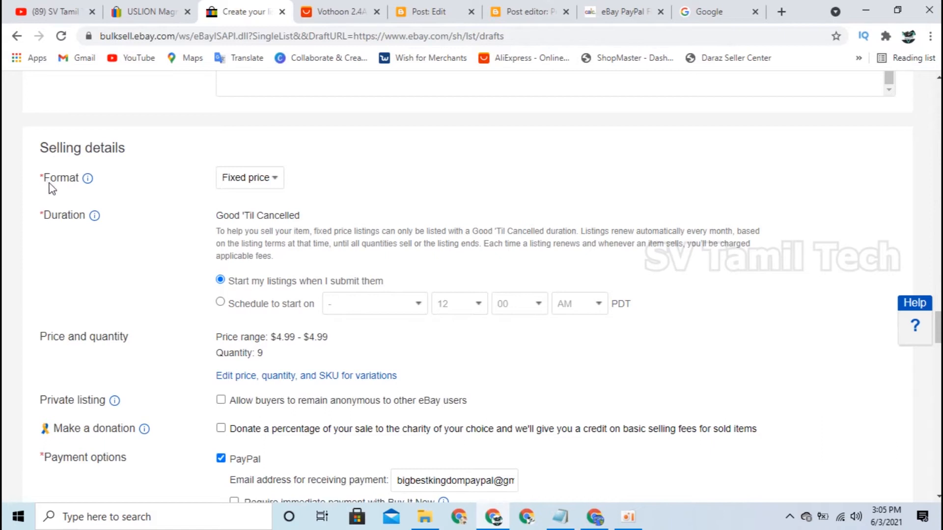
{"action": "left_click", "coordinate": [275, 182]}
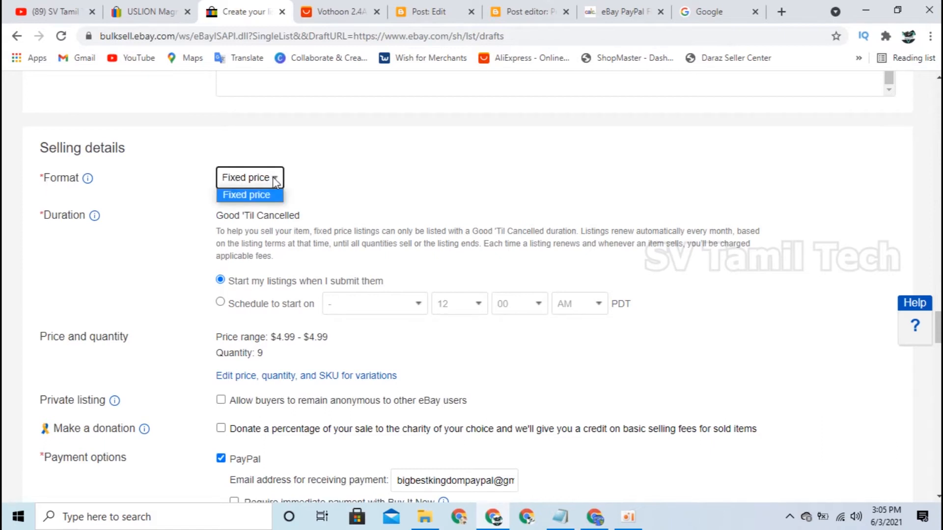
{"action": "left_click", "coordinate": [275, 182]}
{"action": "left_click", "coordinate": [278, 185]}
{"action": "left_click", "coordinate": [272, 195]}
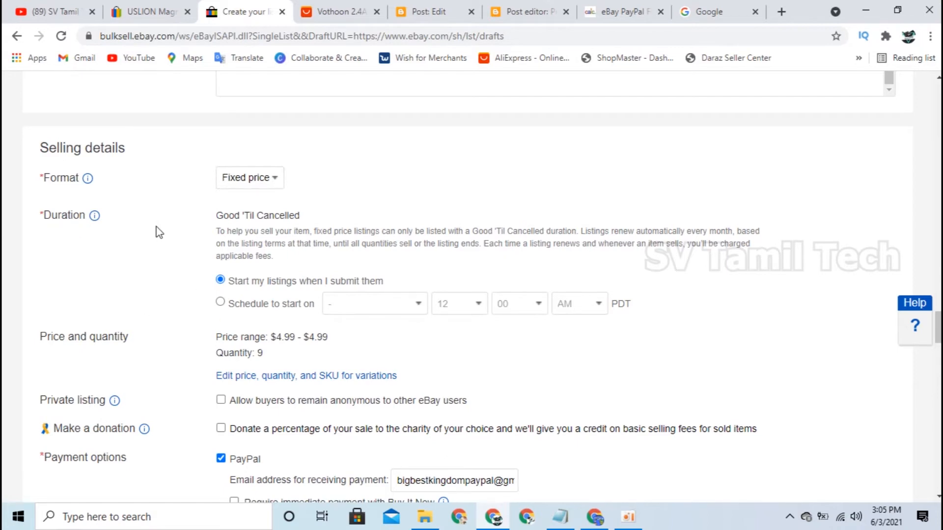
Step: Try the scheduled start option for the listing and return to starting it on submission
{"action": "left_click", "coordinate": [221, 302]}
{"action": "left_click", "coordinate": [220, 280]}
{"action": "left_click", "coordinate": [221, 303]}
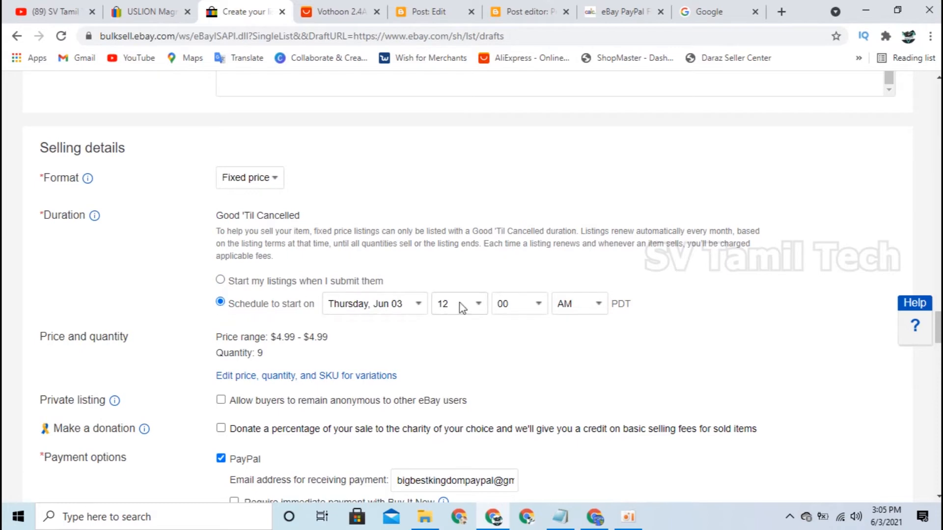
{"action": "left_click", "coordinate": [220, 281]}
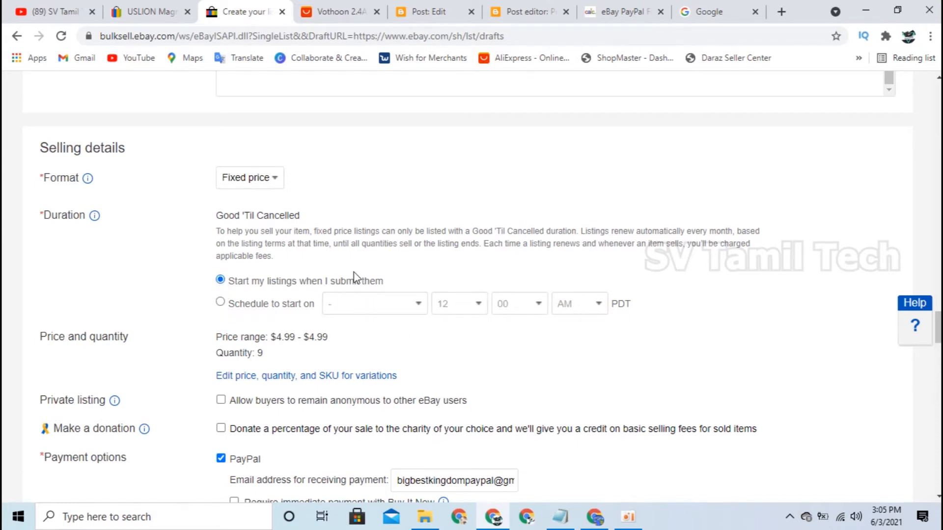
Step: Look through the rest of the listing form and examine the price range, quantity and payment options in the selling details
{"action": "scroll", "coordinate": [132, 401], "scroll_direction": "down", "scroll_amount": 8}
{"action": "scroll", "coordinate": [91, 452], "scroll_direction": "down", "scroll_amount": 20}
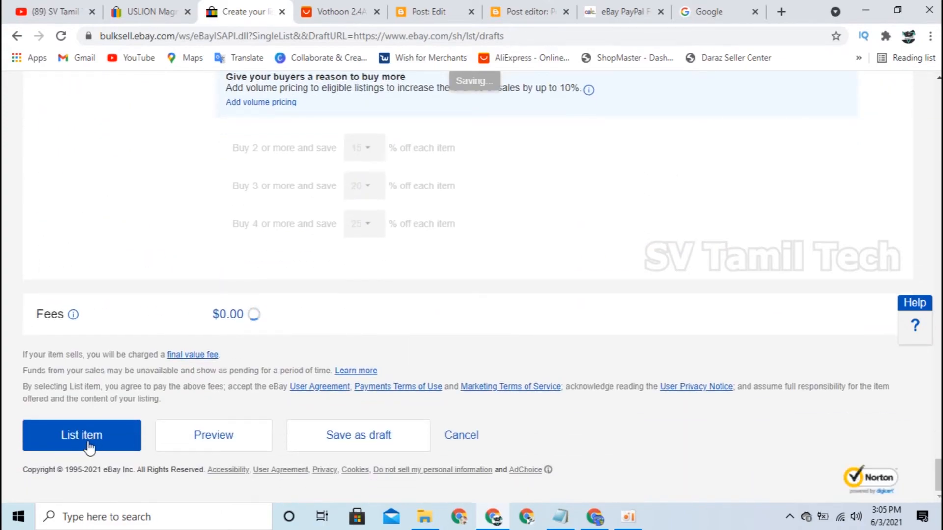
{"action": "scroll", "coordinate": [89, 448], "scroll_direction": "up", "scroll_amount": 20}
{"action": "scroll", "coordinate": [91, 444], "scroll_direction": "up", "scroll_amount": 6}
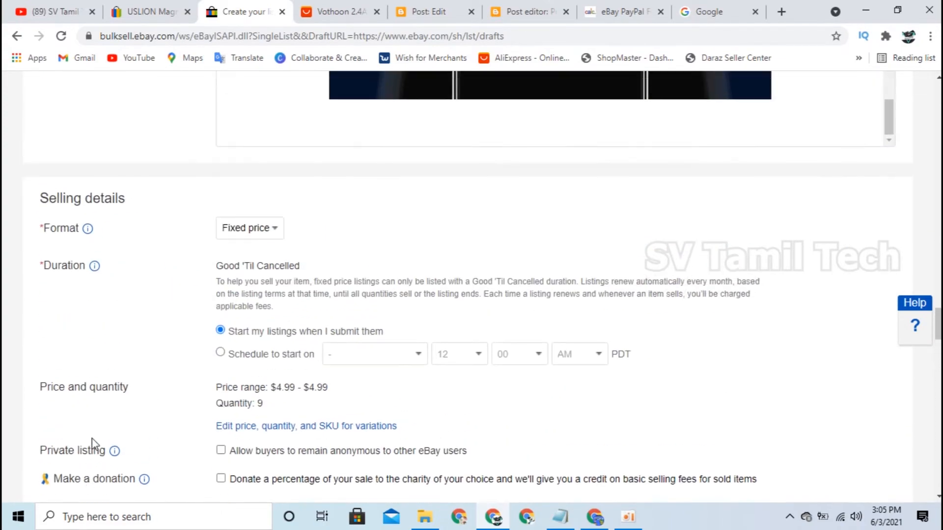
{"action": "scroll", "coordinate": [90, 444], "scroll_direction": "down", "scroll_amount": 2}
{"action": "left_click_drag", "start_coordinate": [216, 249], "coordinate": [348, 248]}
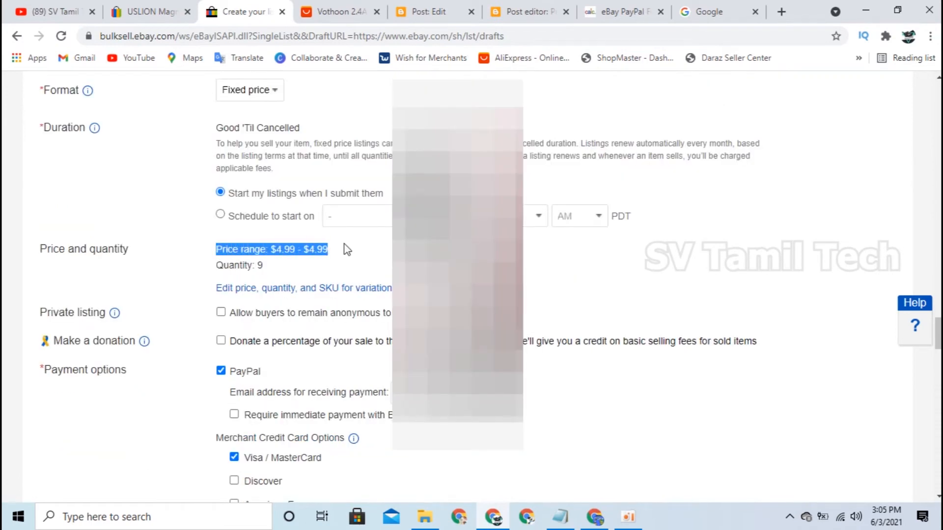
{"action": "left_click_drag", "start_coordinate": [264, 266], "coordinate": [214, 269]}
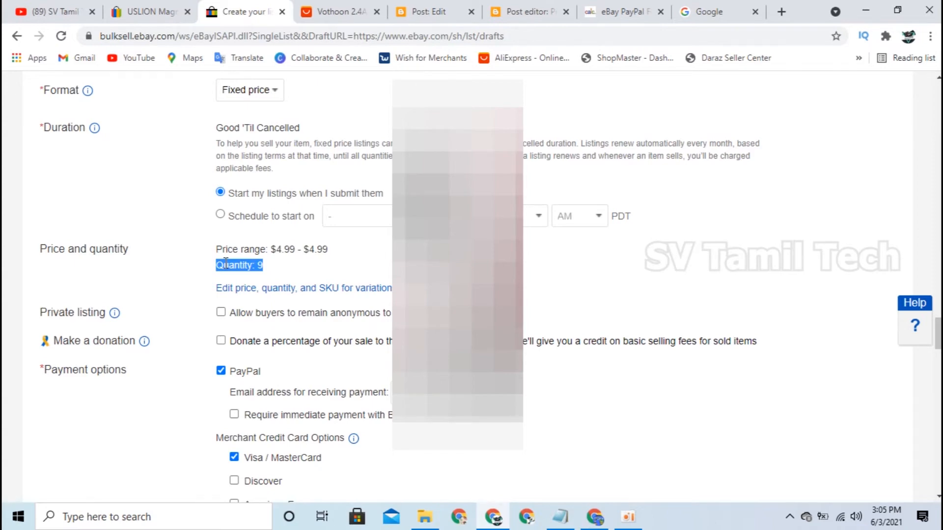
{"action": "left_click", "coordinate": [296, 271]}
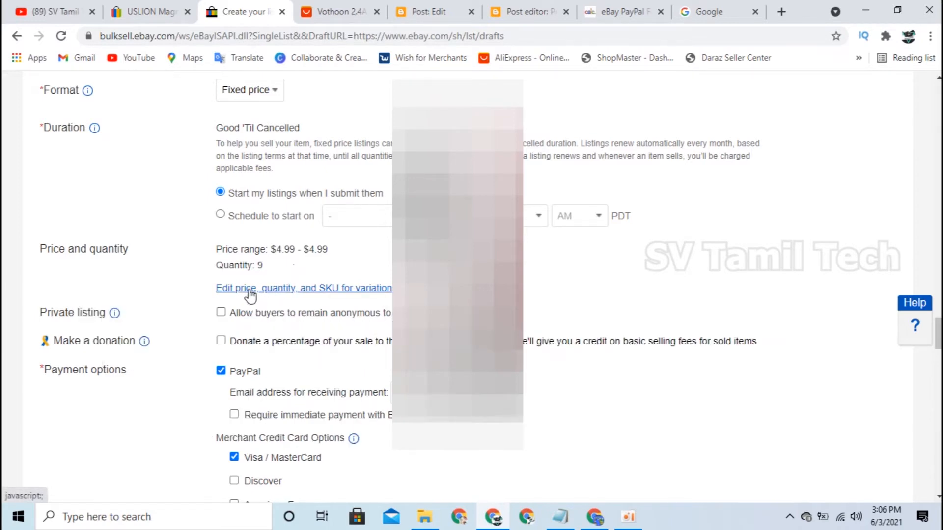
{"action": "scroll", "coordinate": [120, 307], "scroll_direction": "down", "scroll_amount": 1}
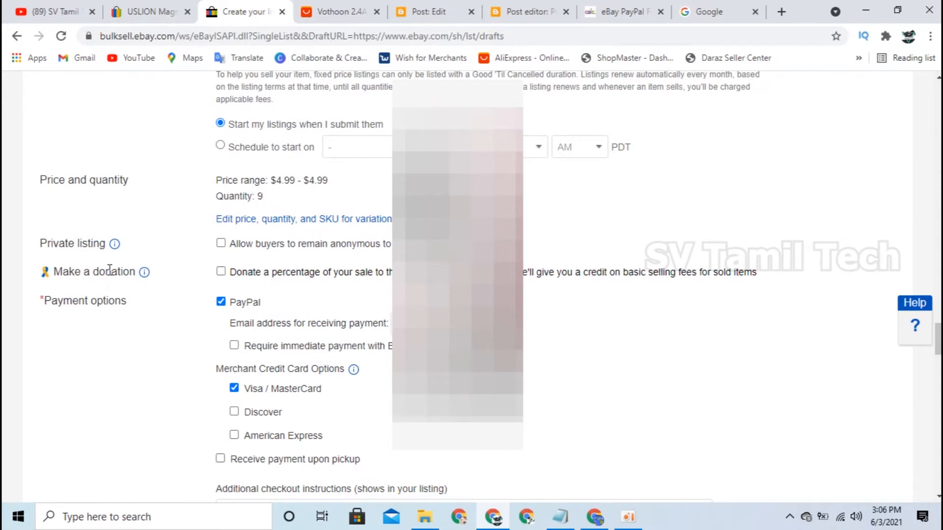
Step: Try accepting domestic returns within 30 days, with return shipping paid by the buyer
{"action": "scroll", "coordinate": [109, 270], "scroll_direction": "down", "scroll_amount": 1}
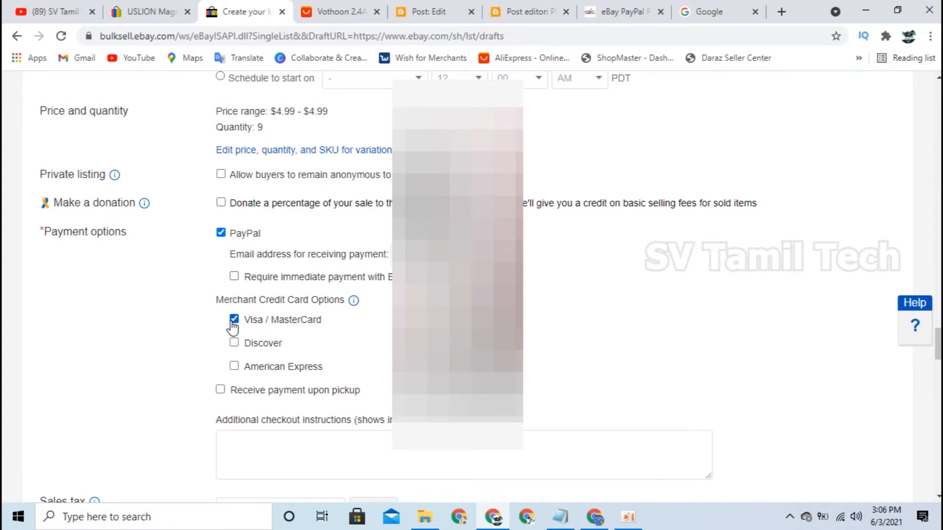
{"action": "scroll", "coordinate": [181, 345], "scroll_direction": "down", "scroll_amount": 6}
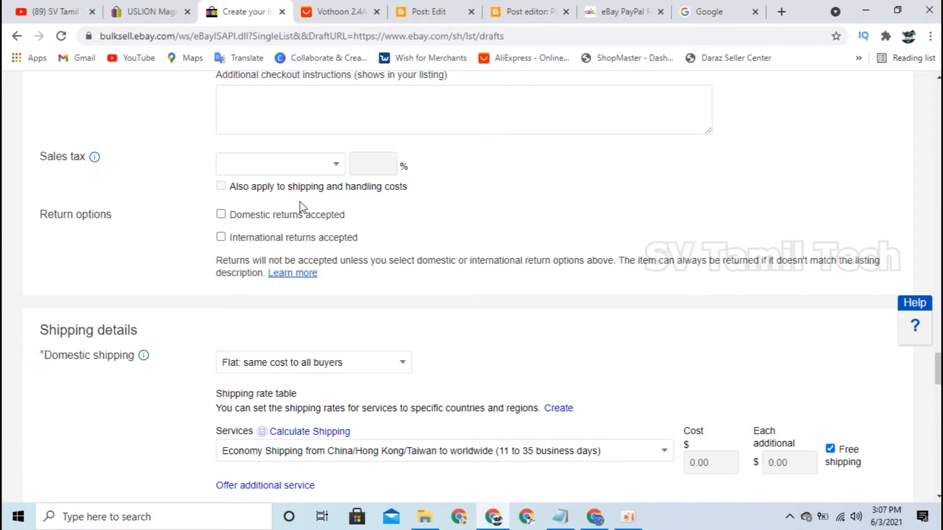
{"action": "left_click", "coordinate": [221, 215]}
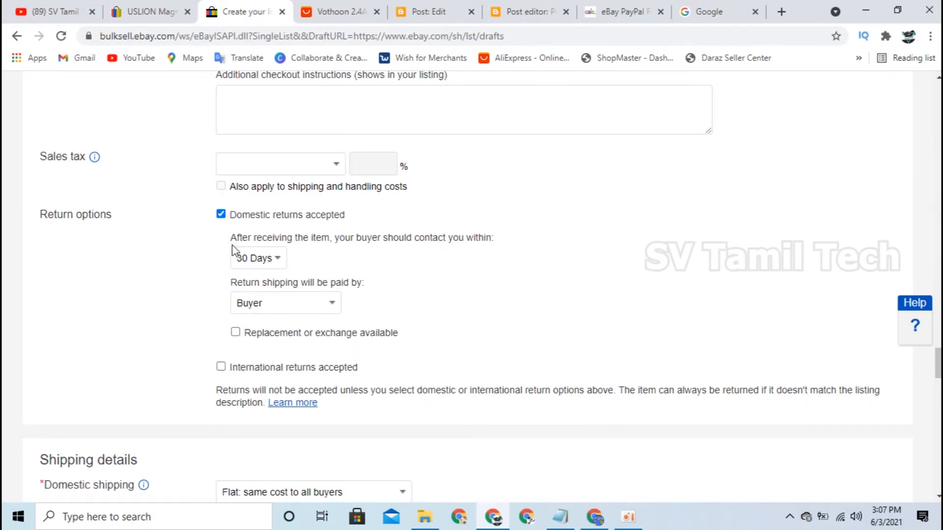
{"action": "left_click", "coordinate": [278, 259]}
{"action": "left_click", "coordinate": [278, 259]}
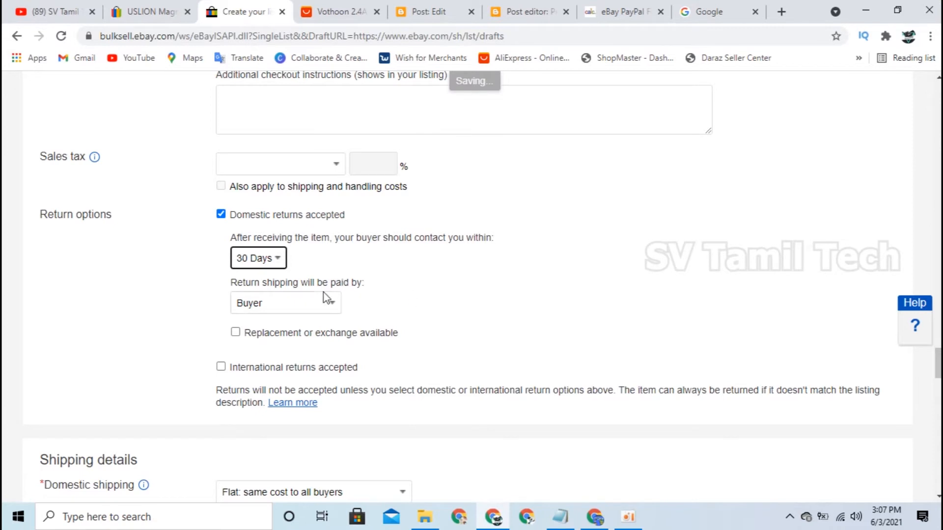
{"action": "left_click_drag", "start_coordinate": [366, 283], "coordinate": [411, 282]}
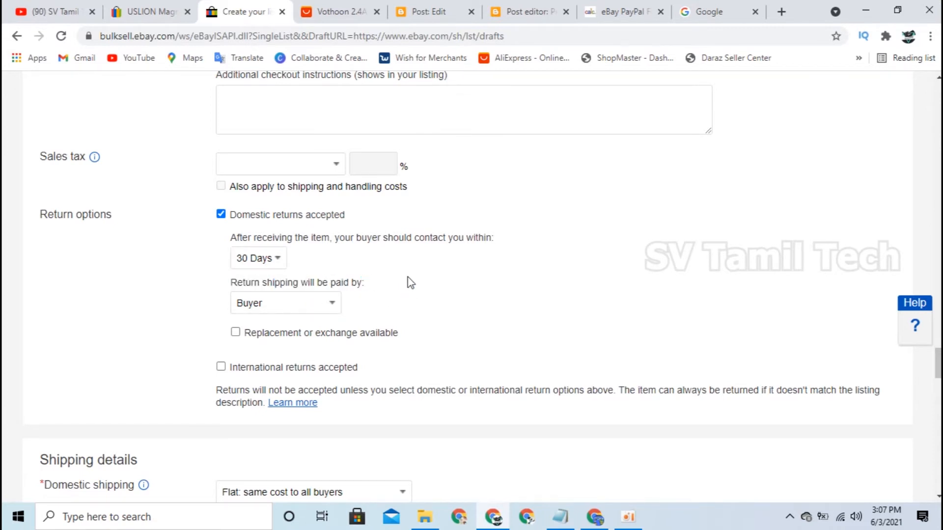
{"action": "left_click", "coordinate": [333, 304]}
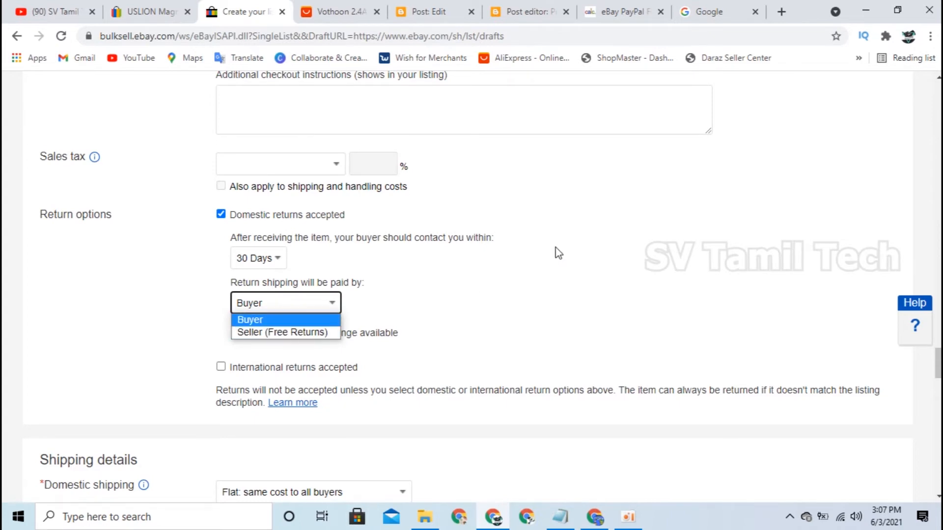
{"action": "left_click", "coordinate": [486, 275]}
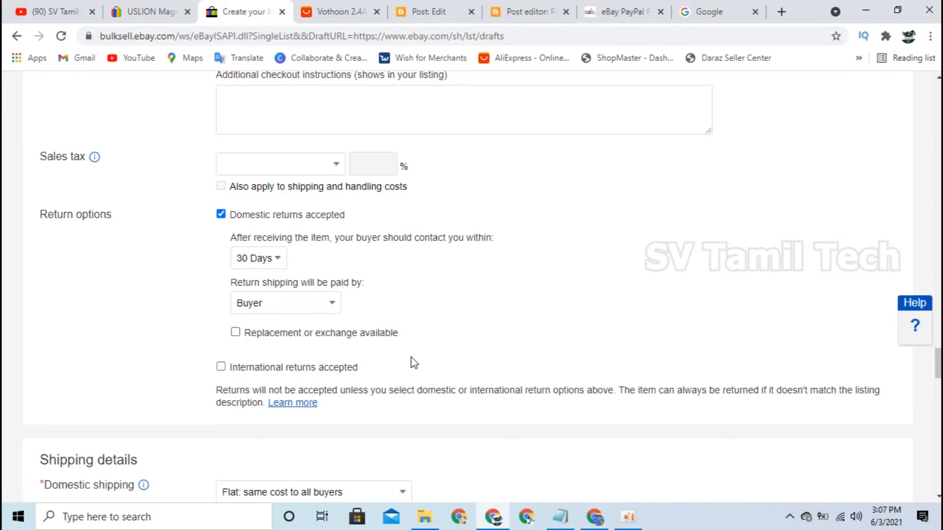
Step: Try accepting international returns within 30 days, and turn off both international and domestic returns
{"action": "left_click", "coordinate": [223, 366]}
{"action": "scroll", "coordinate": [247, 351], "scroll_direction": "down", "scroll_amount": 1}
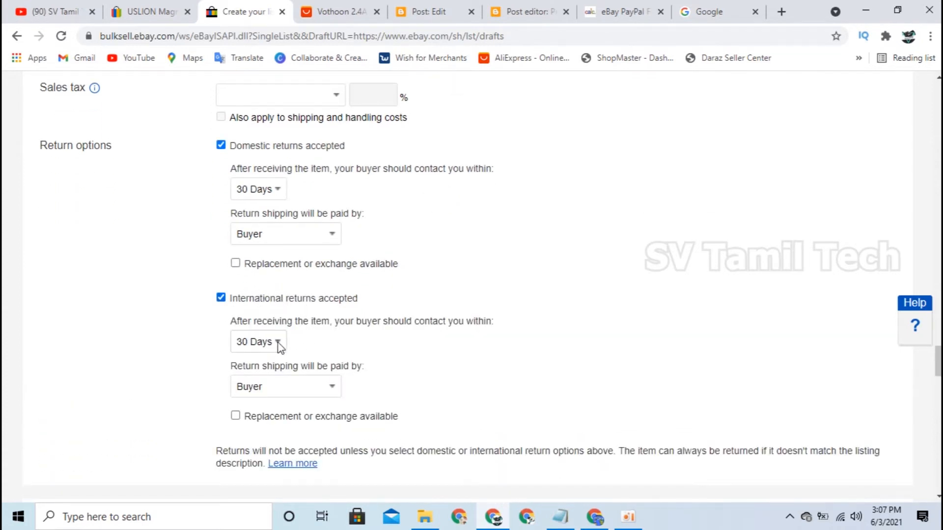
{"action": "left_click", "coordinate": [278, 343]}
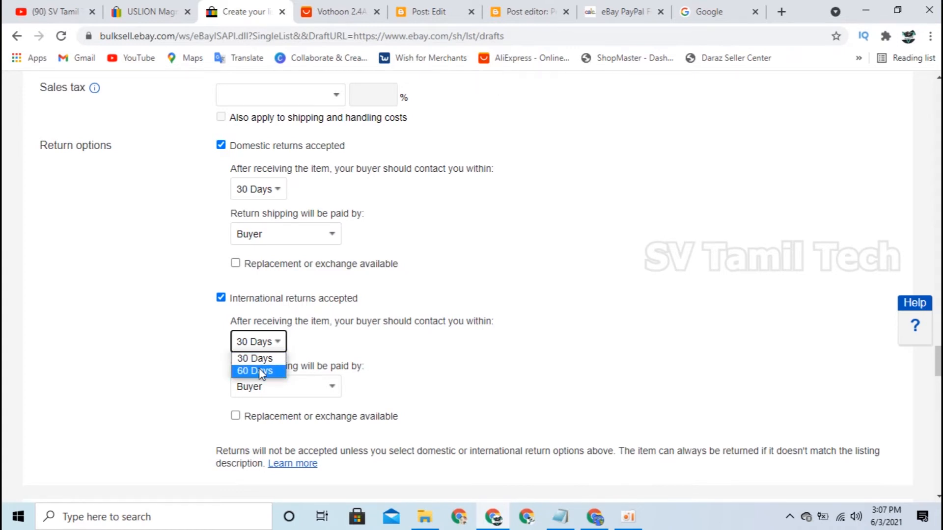
{"action": "left_click", "coordinate": [179, 368]}
{"action": "left_click", "coordinate": [179, 367]}
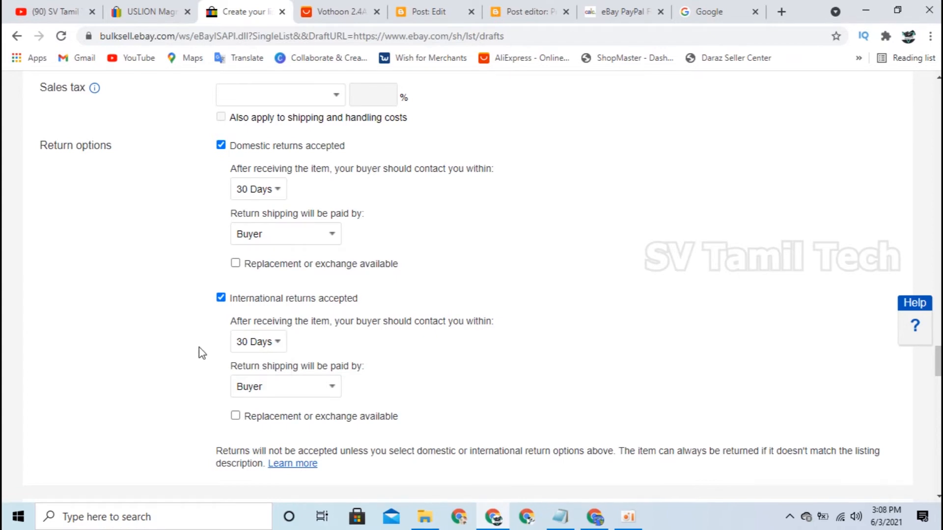
{"action": "left_click", "coordinate": [220, 298]}
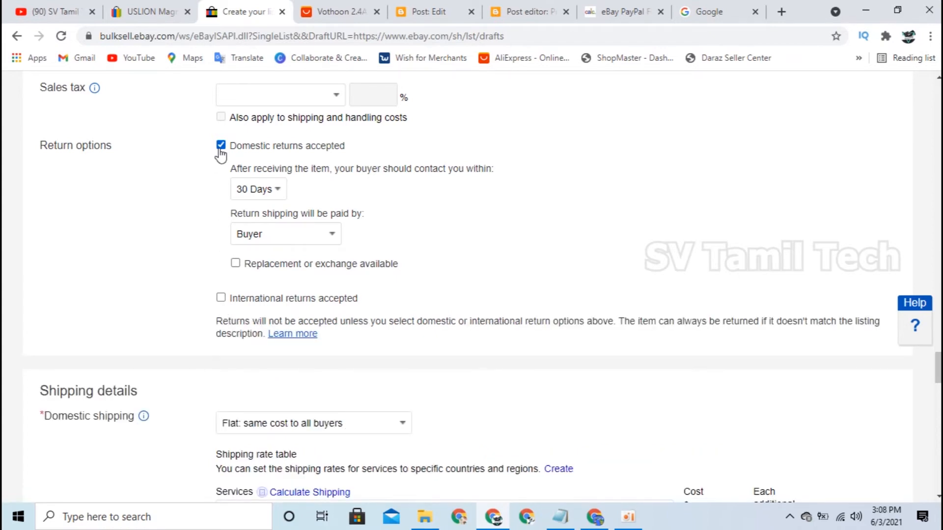
{"action": "left_click", "coordinate": [221, 146]}
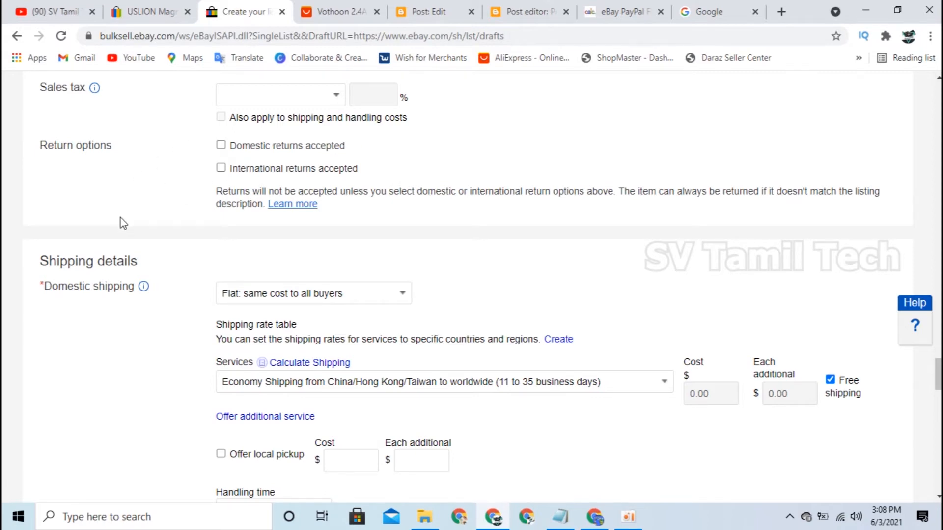
Step: Select Flat: same cost to all buyers as the domestic shipping type in the shipping details
{"action": "scroll", "coordinate": [122, 223], "scroll_direction": "down", "scroll_amount": 3}
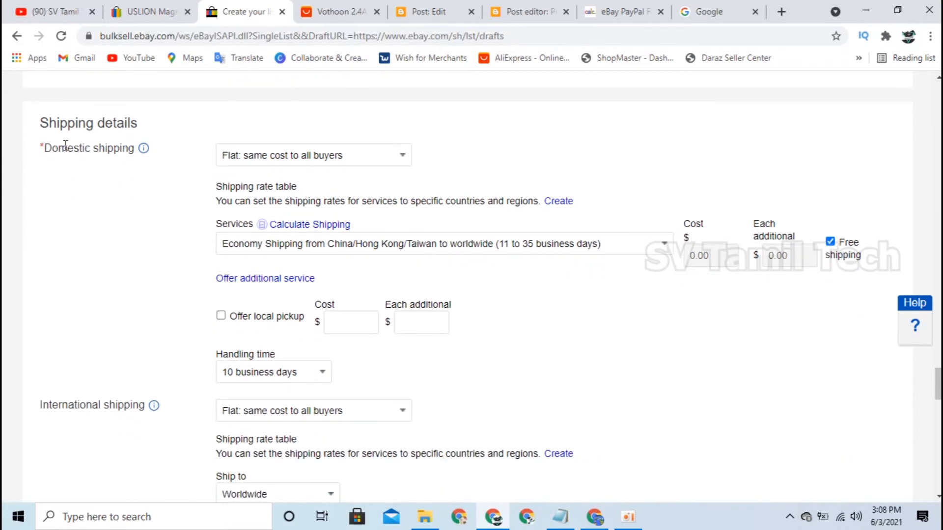
{"action": "left_click_drag", "start_coordinate": [43, 156], "coordinate": [140, 152]}
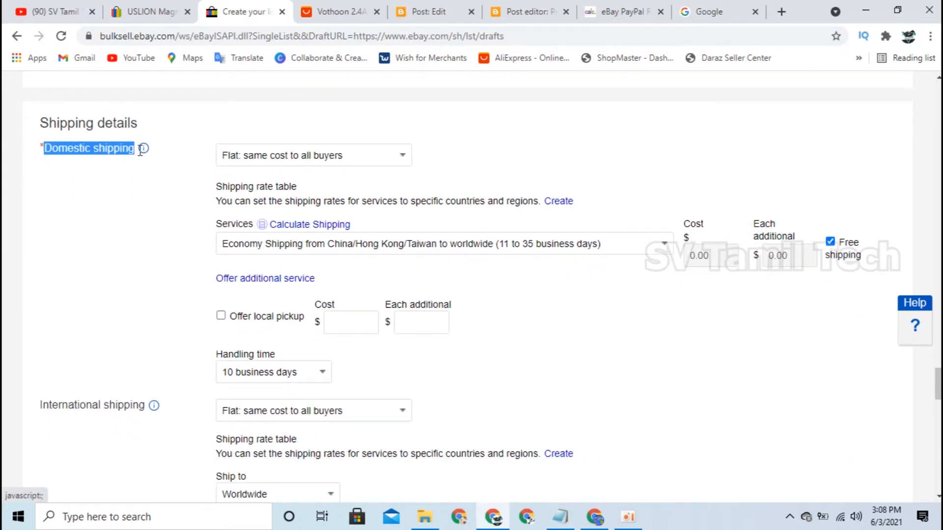
{"action": "left_click", "coordinate": [404, 155]}
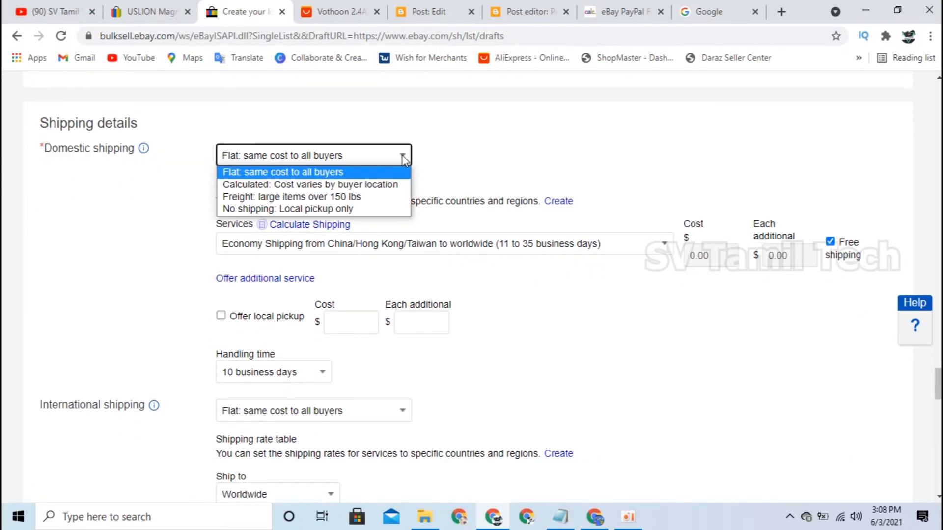
{"action": "left_click", "coordinate": [336, 173]}
{"action": "left_click", "coordinate": [479, 152]}
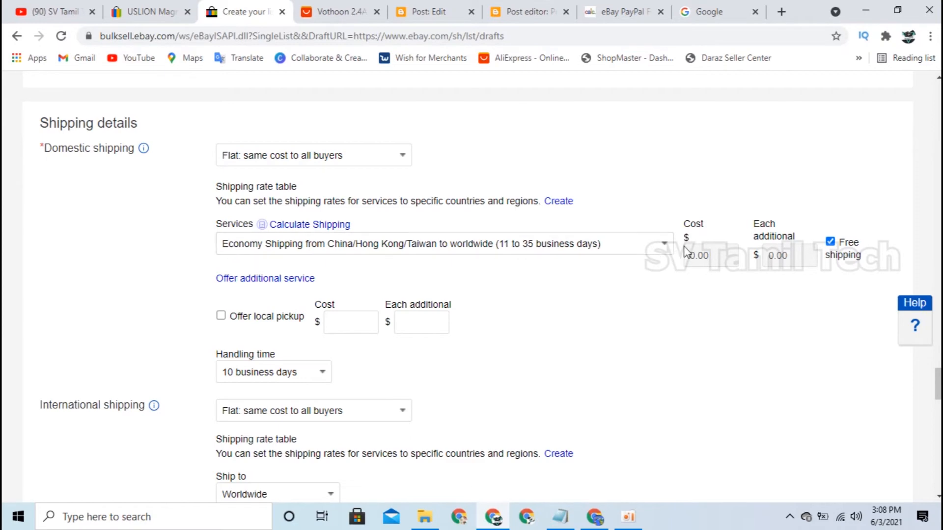
Step: Choose Economy Shipping from China/Hong Kong/Taiwan to worldwide (11 to 35 business days) as the domestic shipping service
{"action": "left_click", "coordinate": [670, 247]}
{"action": "scroll", "coordinate": [523, 288], "scroll_direction": "down", "scroll_amount": 5}
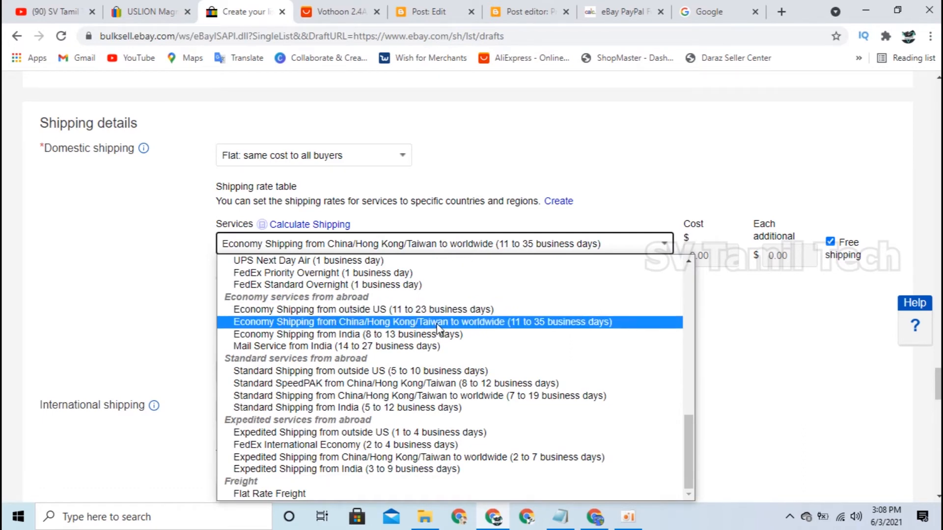
{"action": "left_click", "coordinate": [580, 328]}
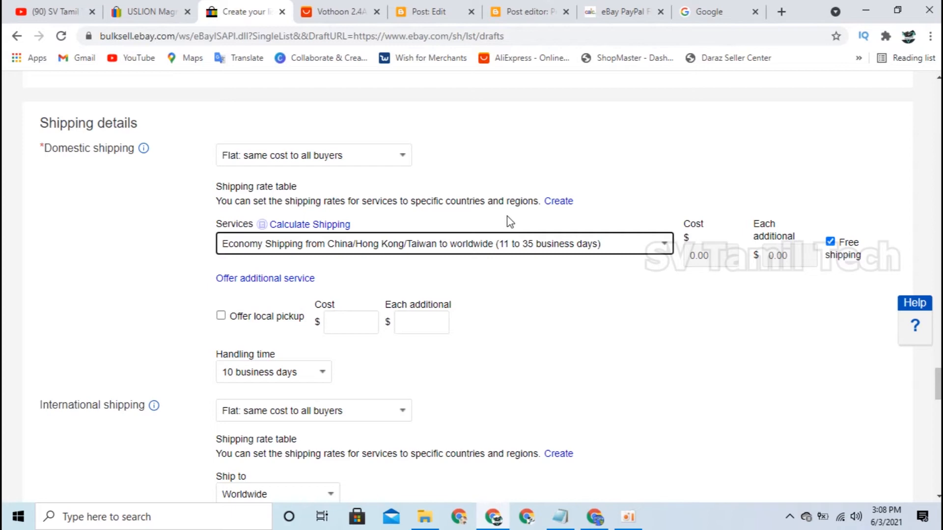
Step: Turn off free domestic shipping and try a cost of $1 with $0.8 for each additional item
{"action": "left_click", "coordinate": [831, 242]}
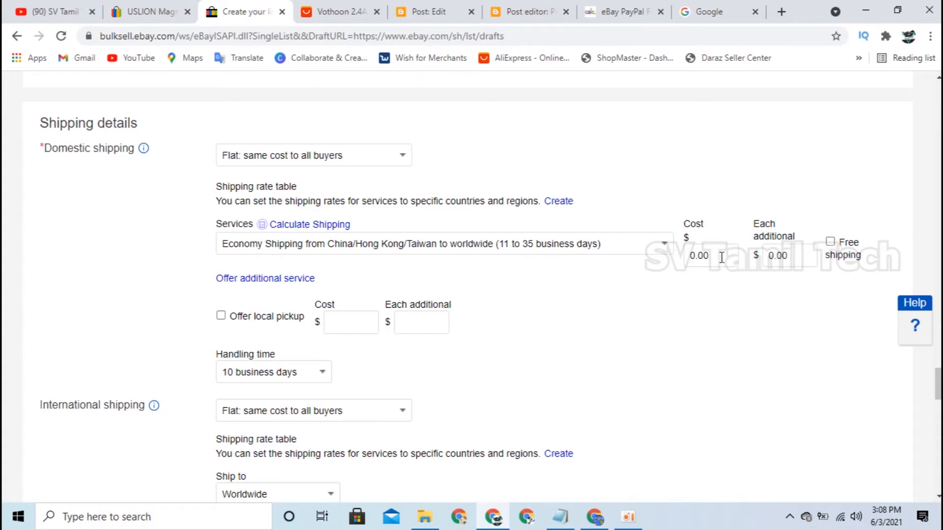
{"action": "left_click_drag", "start_coordinate": [721, 257], "coordinate": [687, 257]}
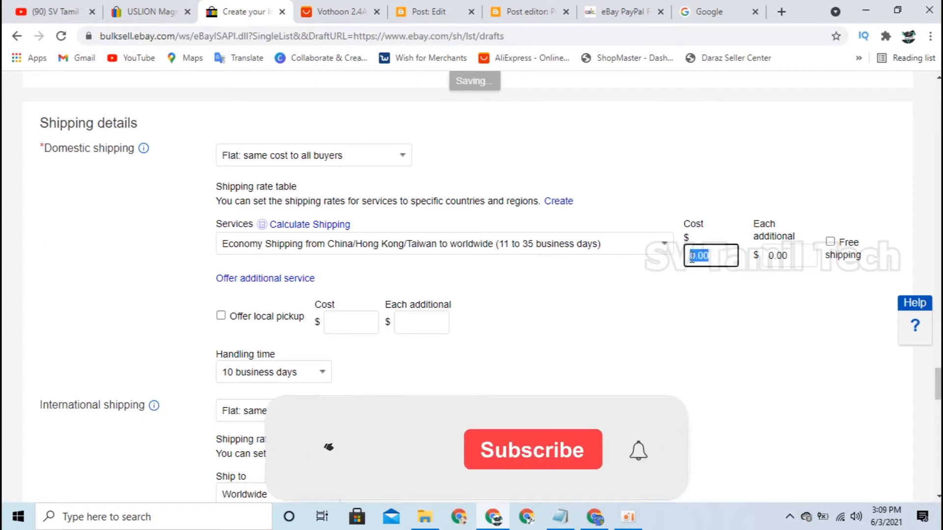
{"action": "type", "text": "1"}
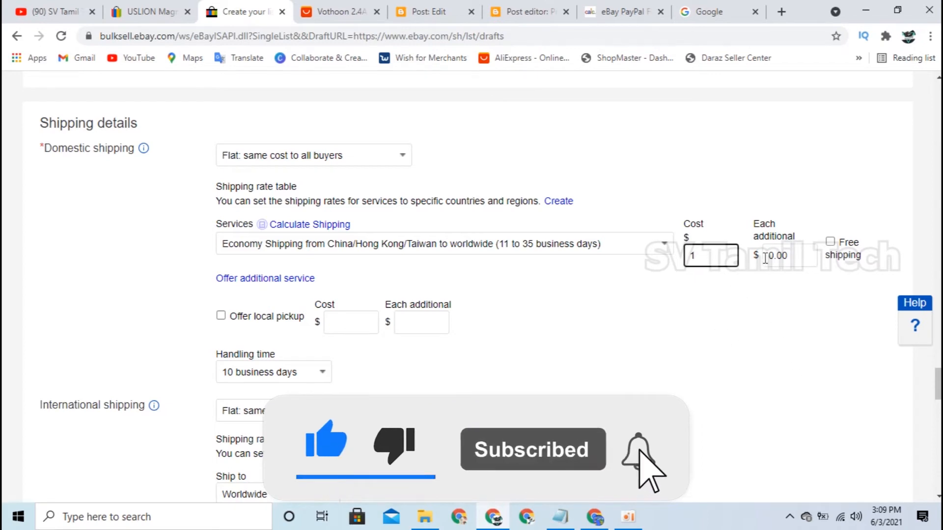
{"action": "left_click", "coordinate": [792, 255]}
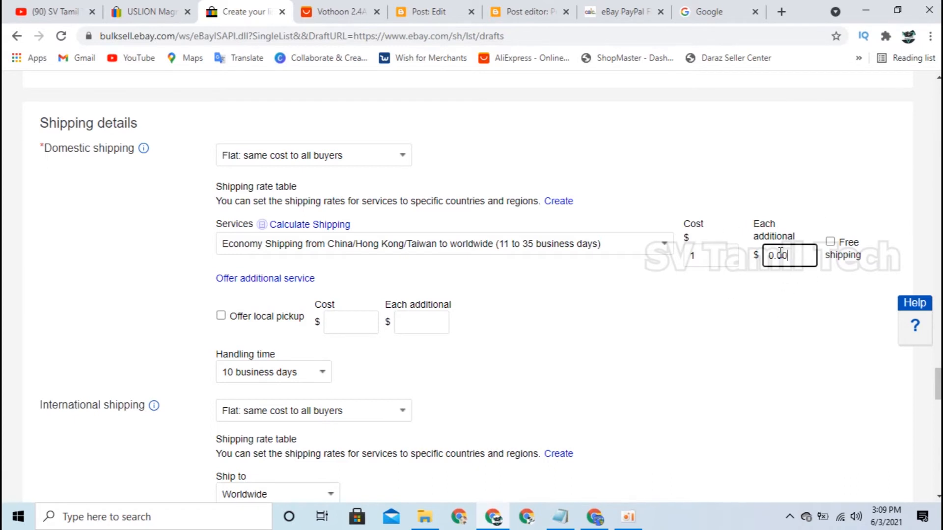
{"action": "left_click_drag", "start_coordinate": [798, 252], "coordinate": [746, 256]}
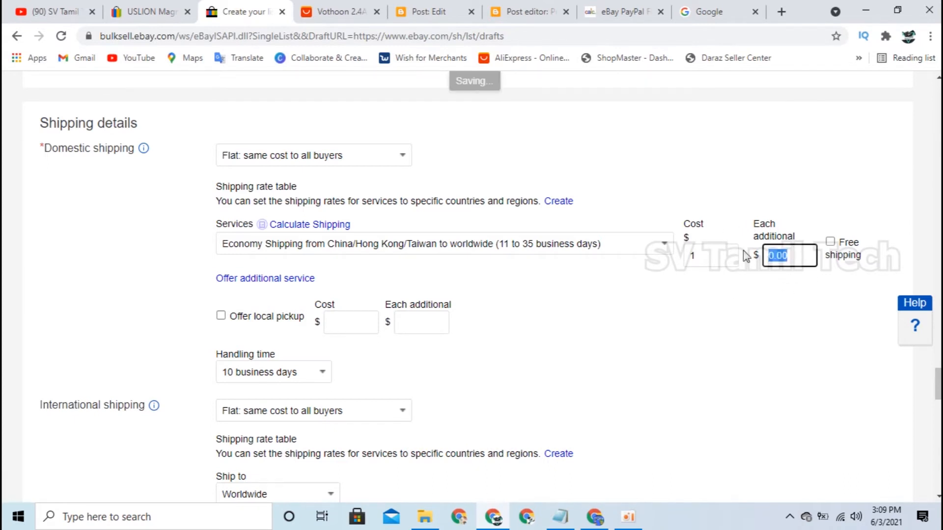
{"action": "type", "text": "1"}
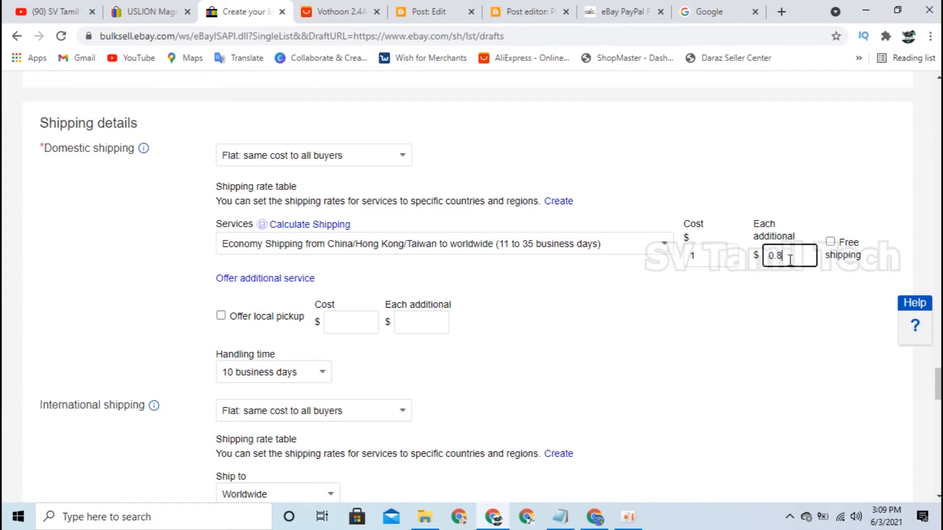
Step: Clear both domestic shipping cost amounts and turn free shipping back on
{"action": "key", "text": "BackSpace"}
{"action": "left_click", "coordinate": [729, 258]}
{"action": "key", "text": "BackSpace"}
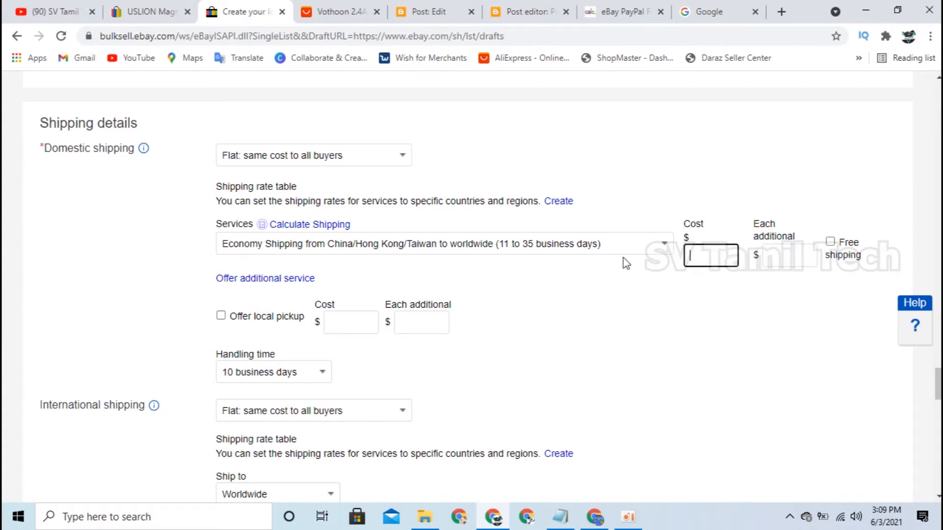
{"action": "left_click", "coordinate": [832, 244]}
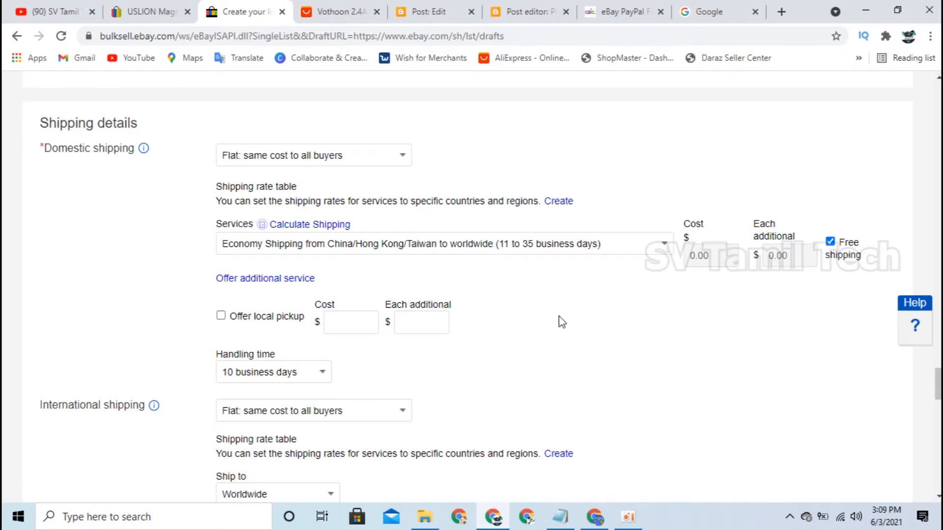
Step: Switch to the AliExpress page of the magnetic cable and examine its shipping methods, costs and delivery estimates for France
{"action": "left_click", "coordinate": [328, 11]}
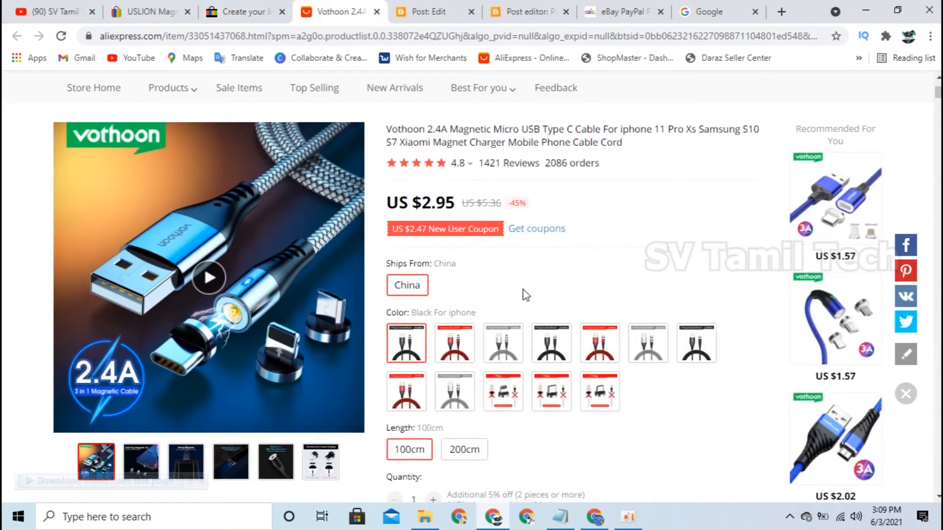
{"action": "scroll", "coordinate": [524, 295], "scroll_direction": "down", "scroll_amount": 4}
{"action": "left_click", "coordinate": [419, 203]}
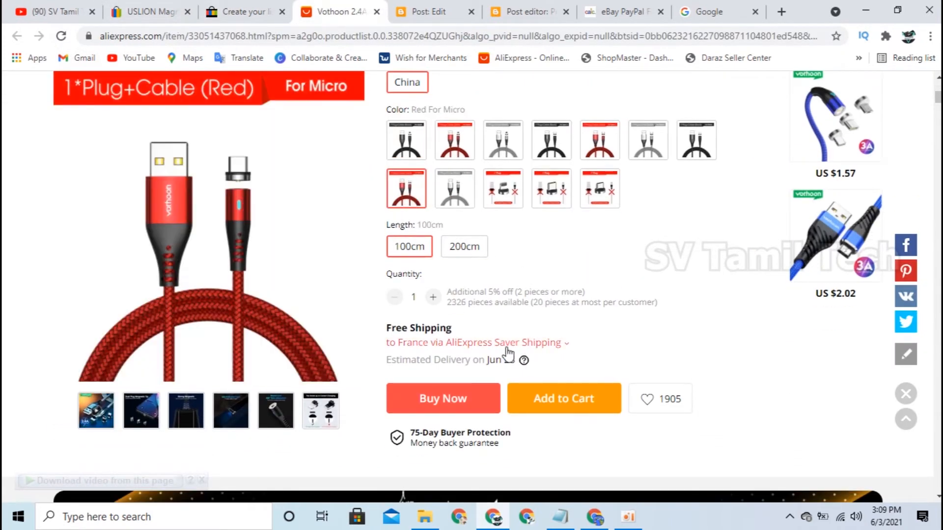
{"action": "left_click", "coordinate": [506, 344]}
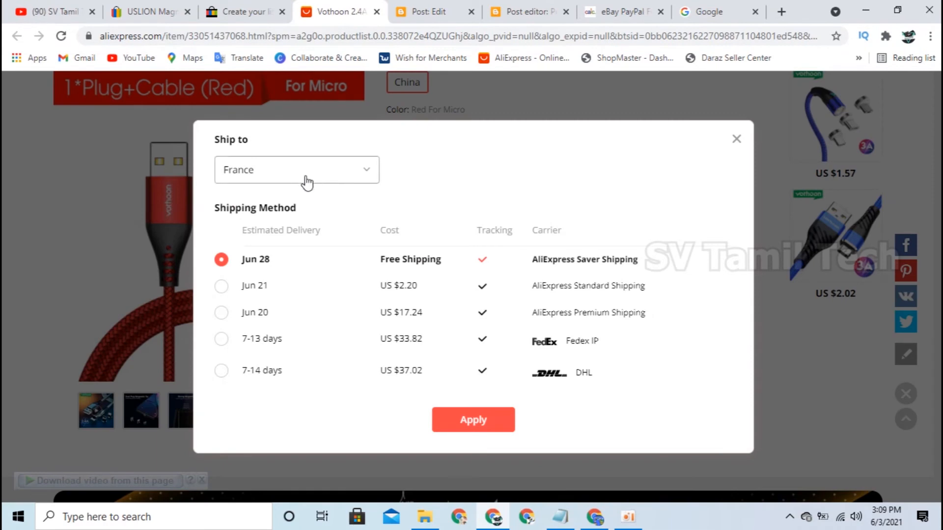
{"action": "left_click", "coordinate": [306, 183]}
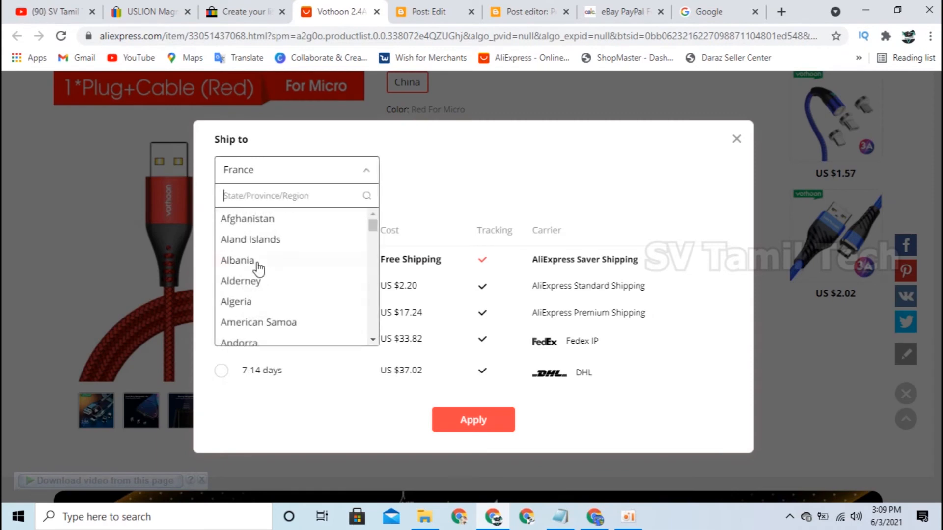
{"action": "left_click", "coordinate": [441, 177]}
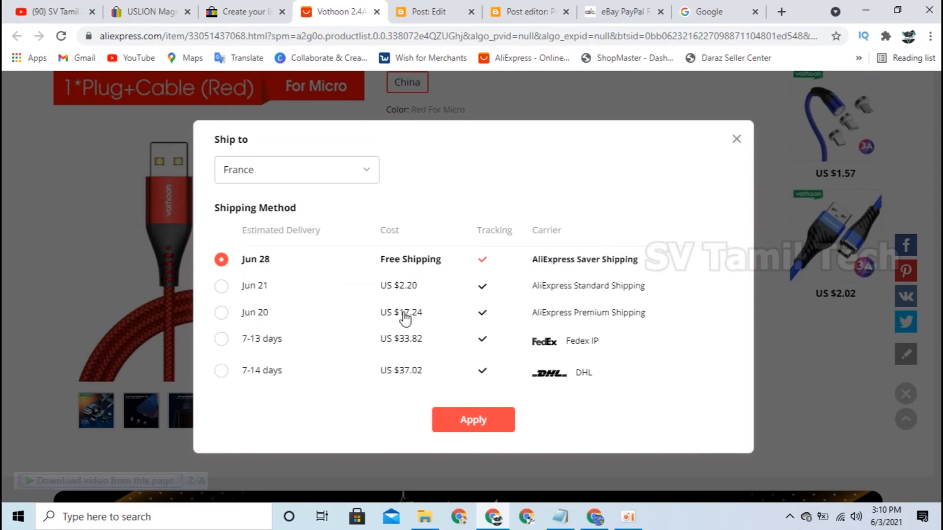
{"action": "left_click", "coordinate": [736, 140]}
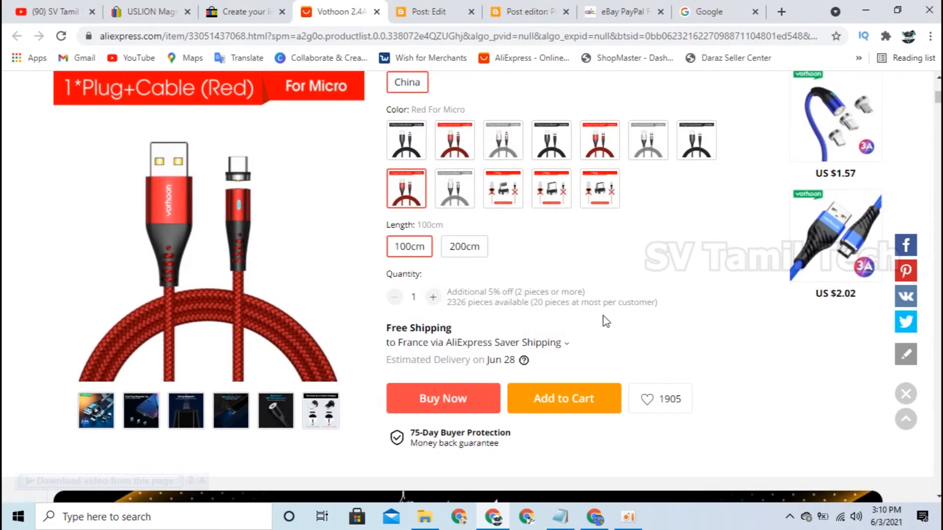
Step: Return to the eBay listing form and check the international shipping types, keeping Flat: same cost to all buyers
{"action": "left_click", "coordinate": [242, 12]}
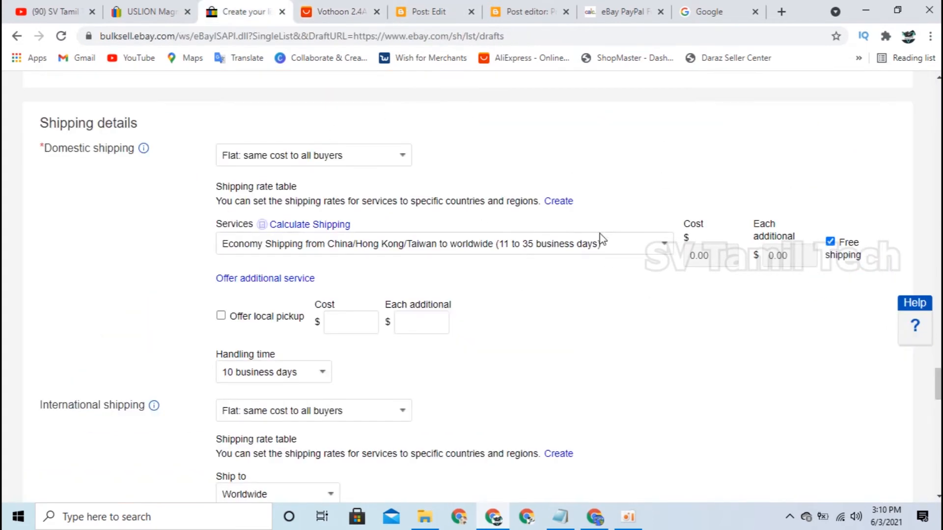
{"action": "scroll", "coordinate": [407, 344], "scroll_direction": "down", "scroll_amount": 4}
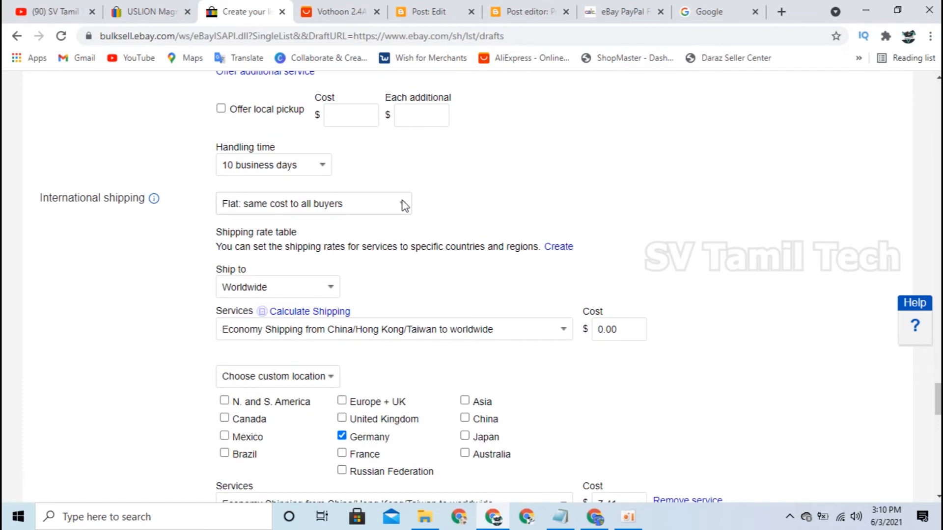
{"action": "left_click", "coordinate": [401, 201]}
{"action": "left_click", "coordinate": [402, 201]}
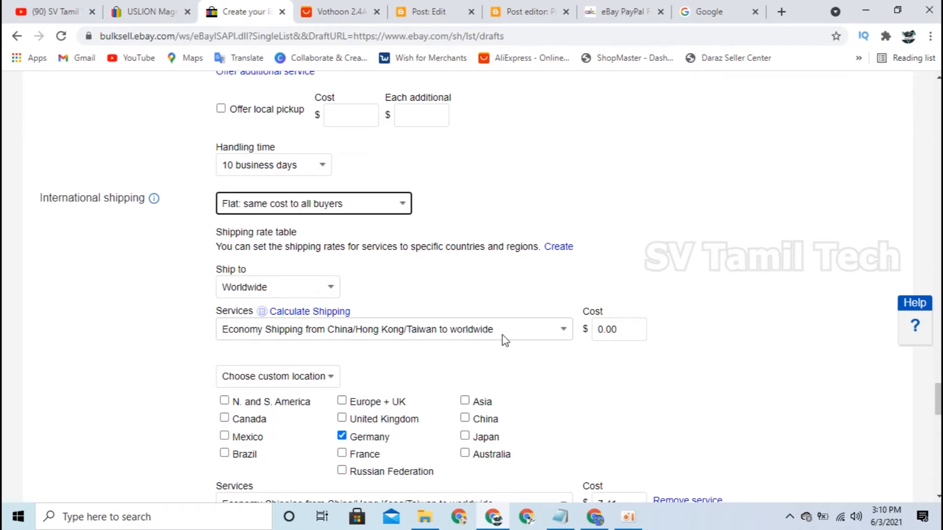
Step: Keep the worldwide international shipping cost at 0.00 and remove the additional service for Germany
{"action": "mouse_move", "coordinate": [618, 329]}
{"action": "left_mouse_down"}
{"action": "mouse_move", "coordinate": [589, 332]}
{"action": "mouse_move", "coordinate": [610, 333]}
{"action": "left_mouse_up"}
{"action": "left_click", "coordinate": [621, 330]}
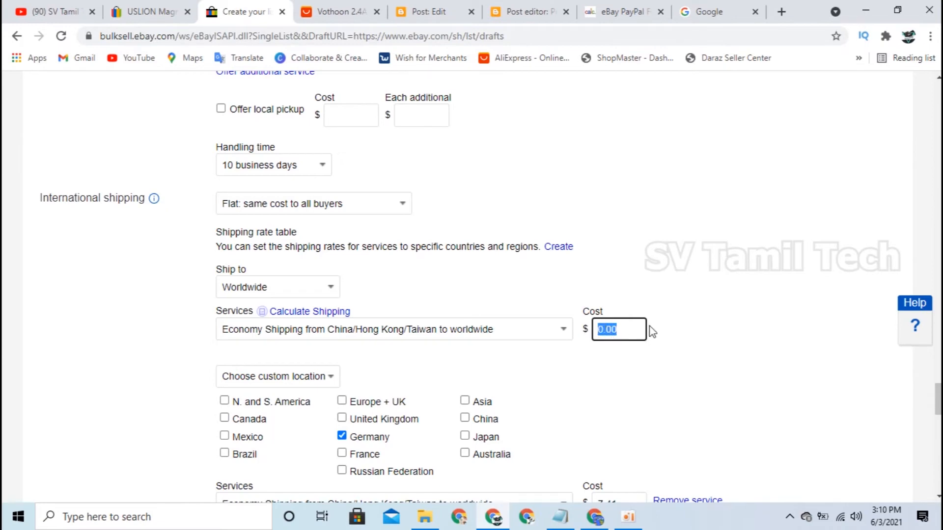
{"action": "left_click", "coordinate": [694, 329]}
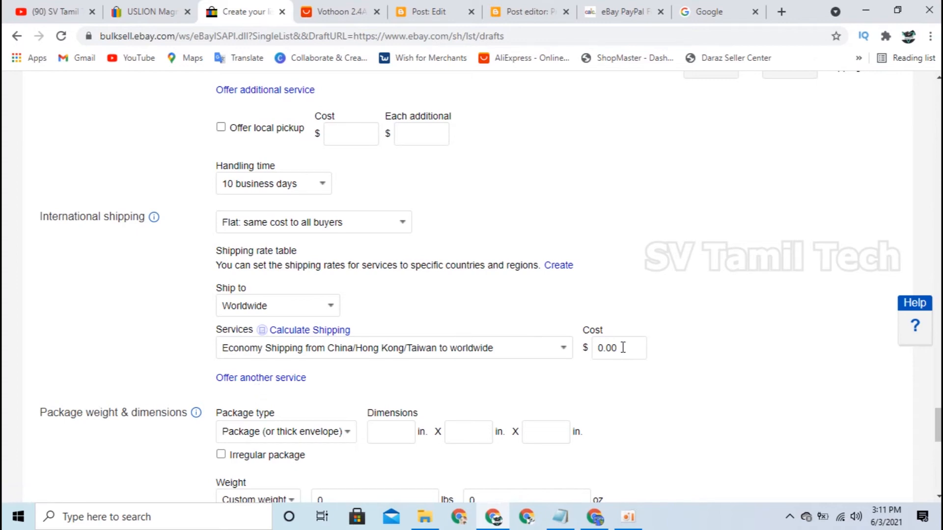
Step: Try adding another international shipping service with a custom location, and remove that service again
{"action": "left_click", "coordinate": [256, 385]}
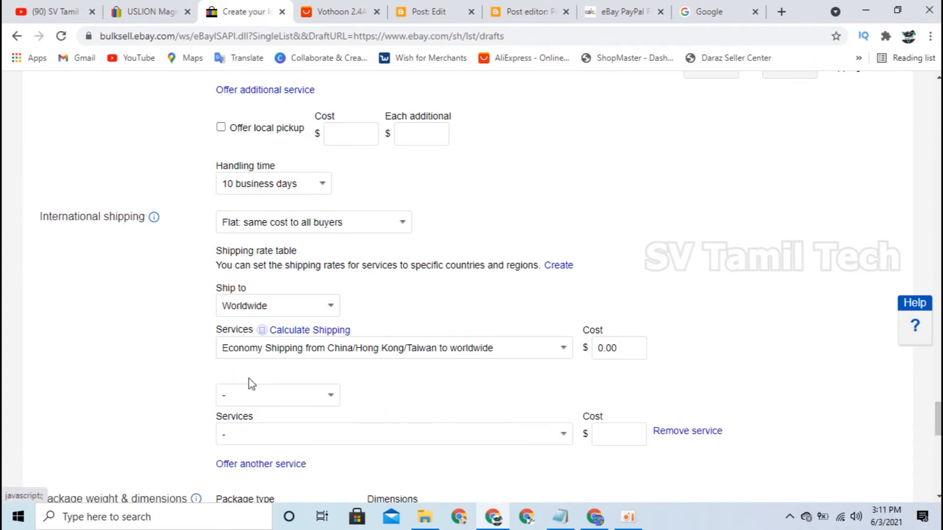
{"action": "scroll", "coordinate": [259, 367], "scroll_direction": "down", "scroll_amount": 1}
{"action": "left_click", "coordinate": [322, 329]}
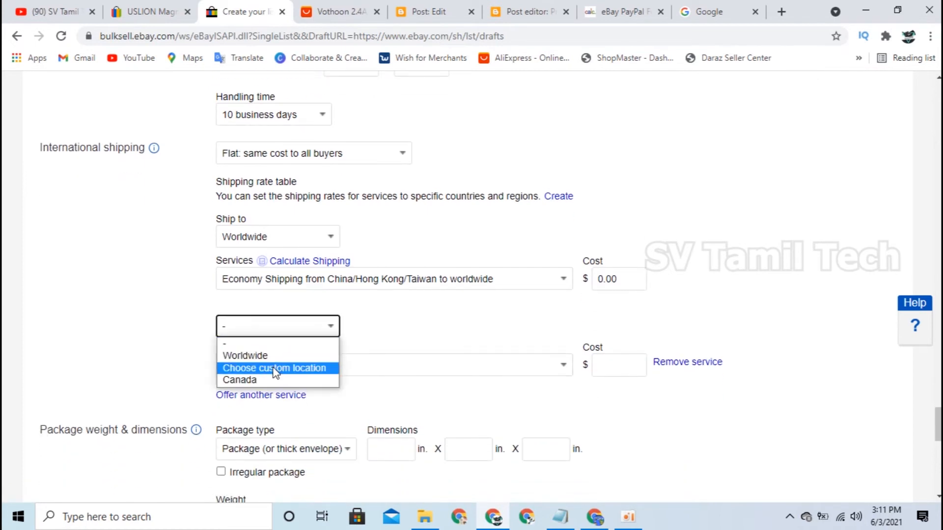
{"action": "left_click", "coordinate": [300, 374]}
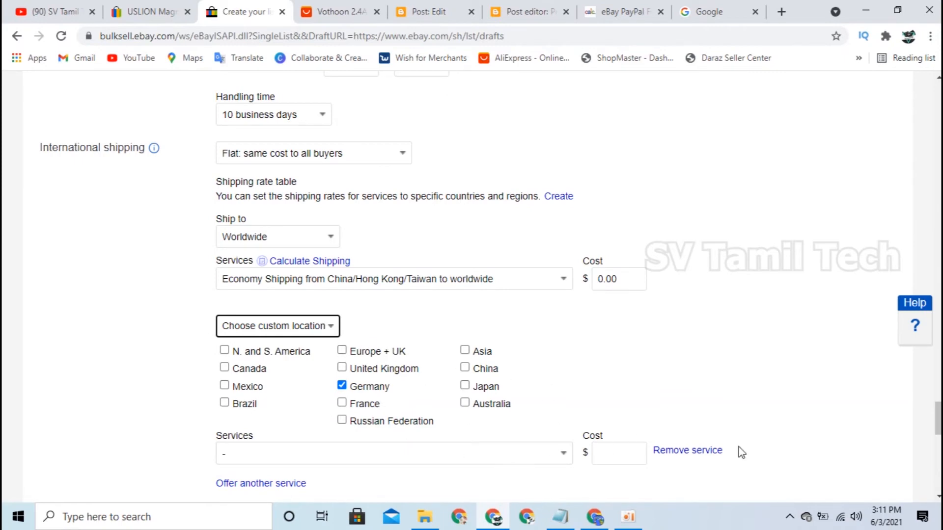
{"action": "left_click", "coordinate": [707, 451]}
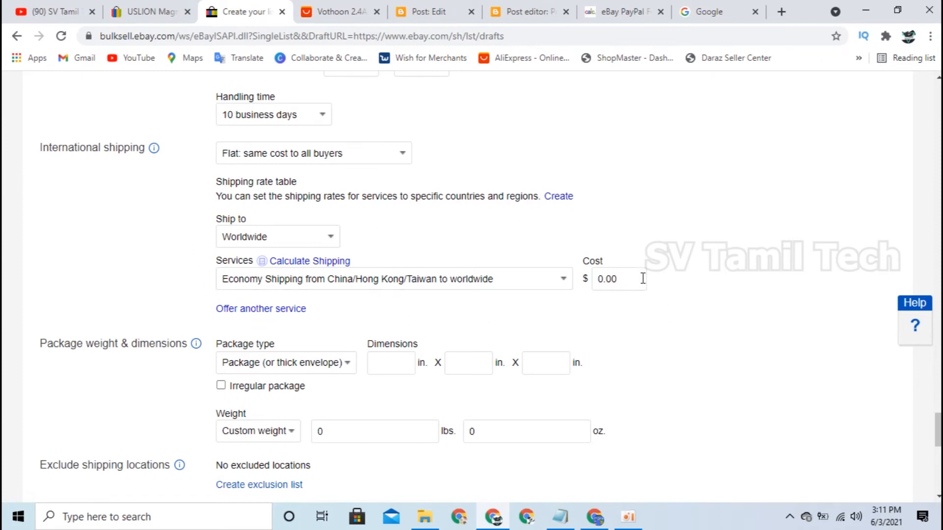
{"action": "left_click_drag", "start_coordinate": [639, 285], "coordinate": [604, 275]}
{"action": "left_click", "coordinate": [693, 278]}
Step: Leave the package dimensions blank and mark the package as irregular
{"action": "scroll", "coordinate": [62, 297], "scroll_direction": "down", "scroll_amount": 1}
{"action": "scroll", "coordinate": [62, 298], "scroll_direction": "down", "scroll_amount": 2}
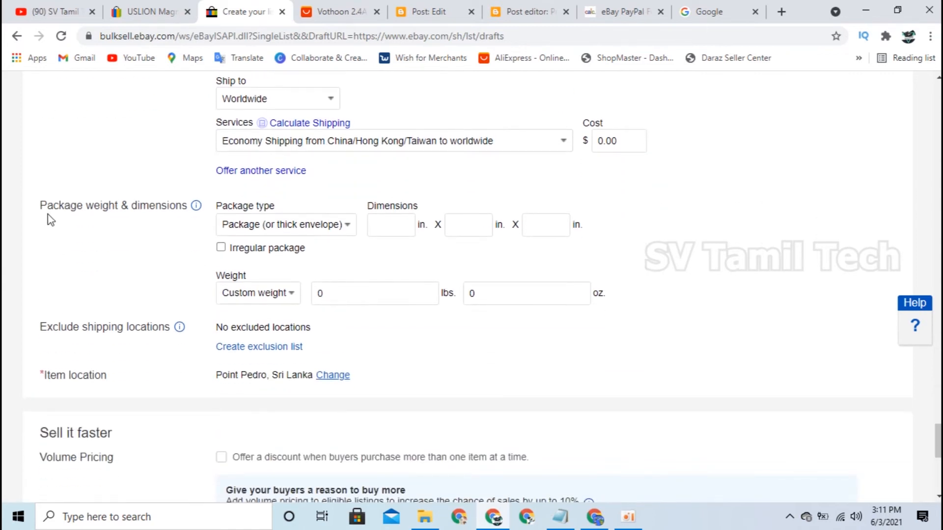
{"action": "left_click", "coordinate": [383, 225]}
{"action": "left_click", "coordinate": [459, 224]}
{"action": "left_click", "coordinate": [559, 223]}
{"action": "left_click", "coordinate": [634, 227]}
{"action": "left_click", "coordinate": [221, 248]}
{"action": "scroll", "coordinate": [174, 261], "scroll_direction": "down", "scroll_amount": 2}
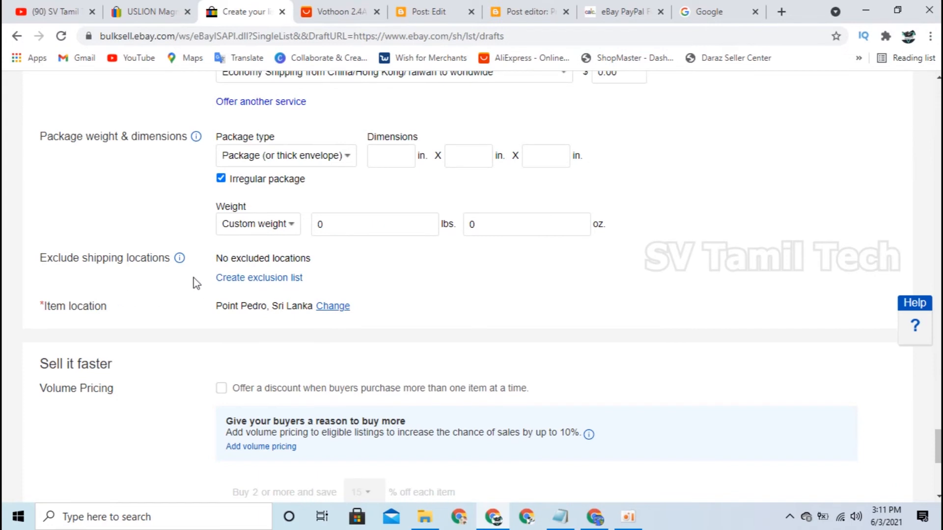
{"action": "left_click_drag", "start_coordinate": [40, 258], "coordinate": [336, 283]}
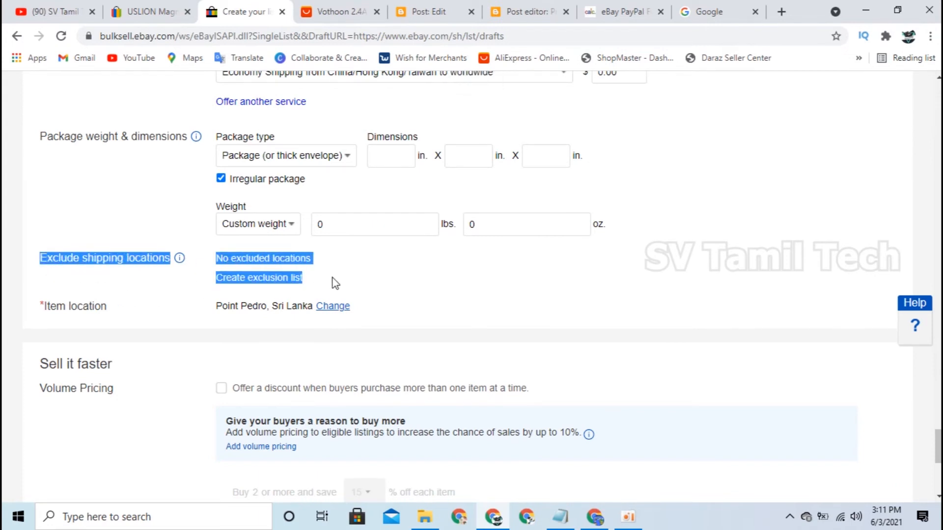
{"action": "left_click", "coordinate": [328, 283]}
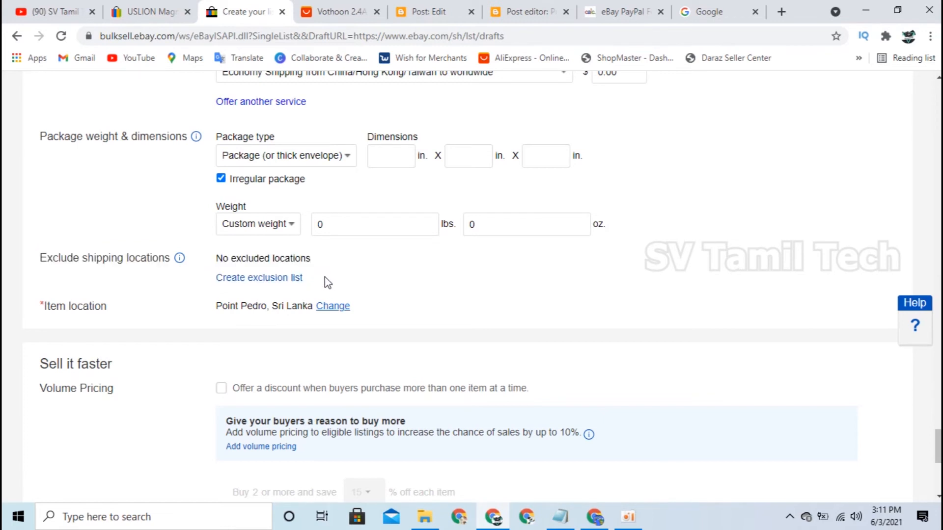
{"action": "left_click_drag", "start_coordinate": [328, 283], "coordinate": [44, 255]}
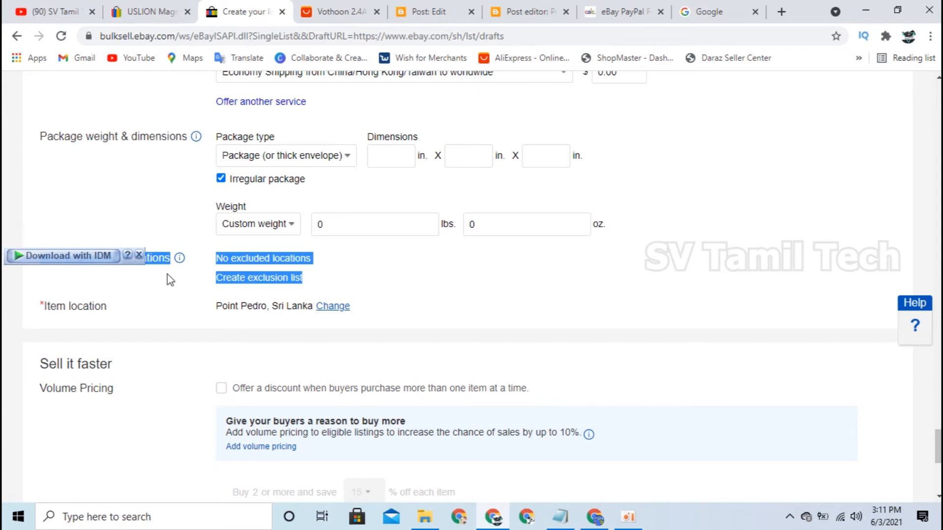
{"action": "left_click", "coordinate": [140, 254]}
{"action": "scroll", "coordinate": [207, 293], "scroll_direction": "down", "scroll_amount": 1}
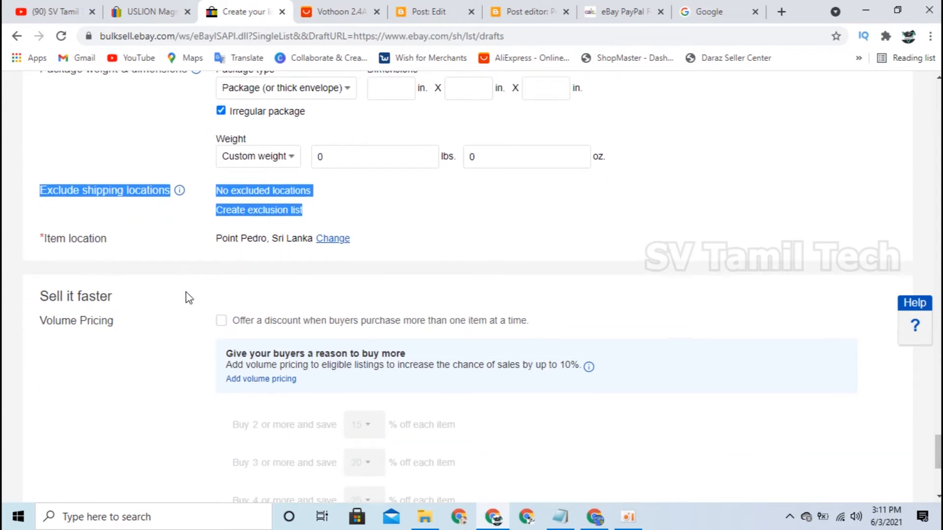
{"action": "left_click", "coordinate": [157, 249]}
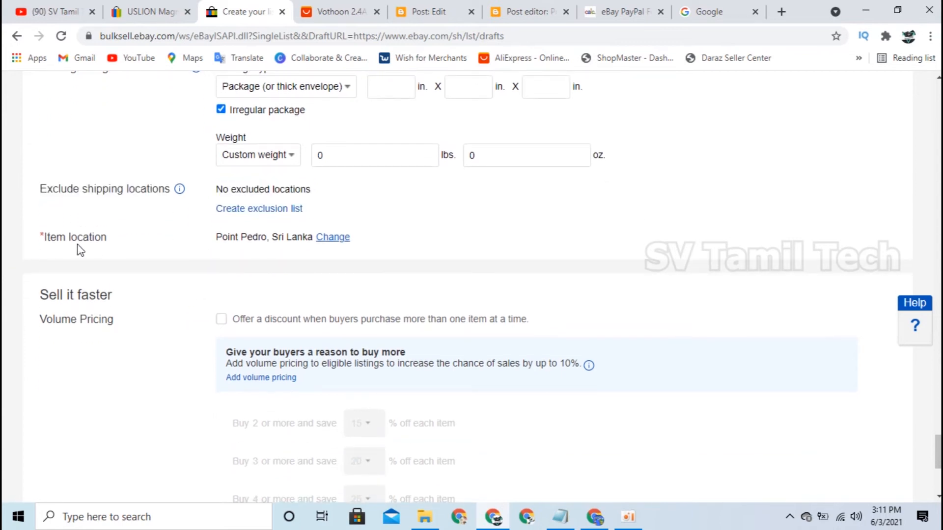
Step: Change the item location to China as the country and beijing as the city
{"action": "left_click", "coordinate": [333, 237]}
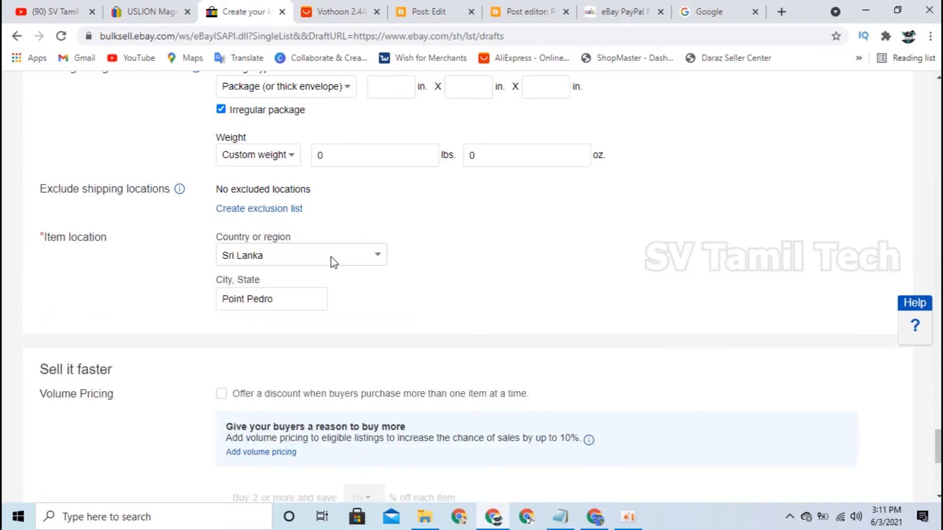
{"action": "left_click", "coordinate": [351, 256]}
{"action": "key", "text": "c"}
{"action": "scroll", "coordinate": [292, 152], "scroll_direction": "down", "scroll_amount": 6}
{"action": "left_click", "coordinate": [292, 162]}
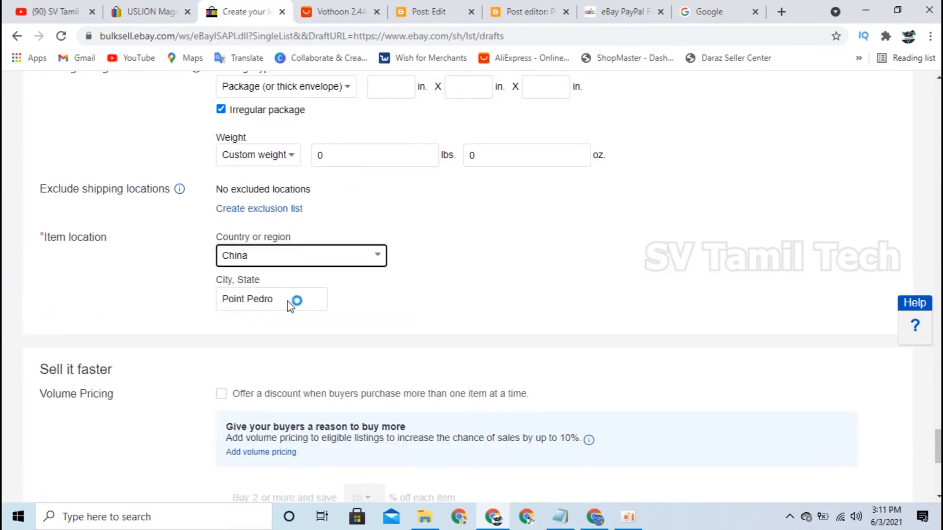
{"action": "left_click_drag", "start_coordinate": [288, 301], "coordinate": [219, 303]}
{"action": "type", "text": "beijing"}
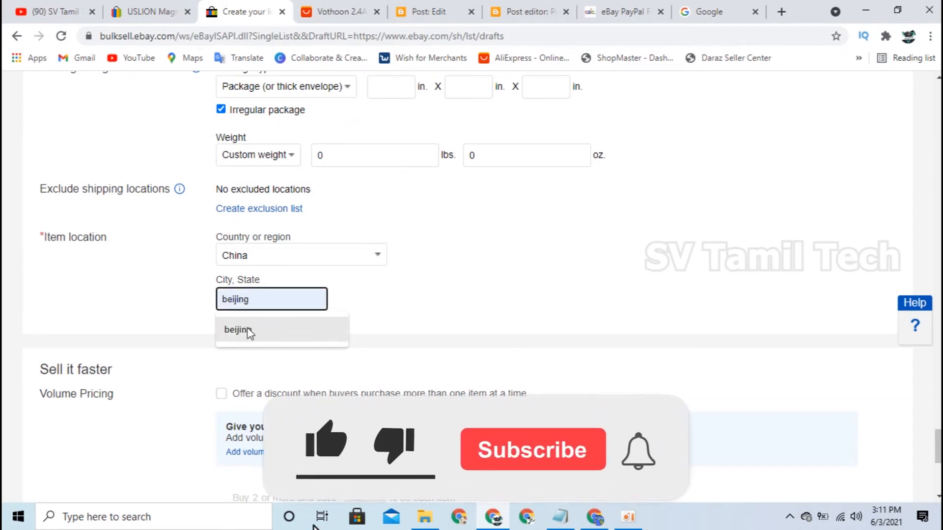
{"action": "left_click", "coordinate": [228, 303]}
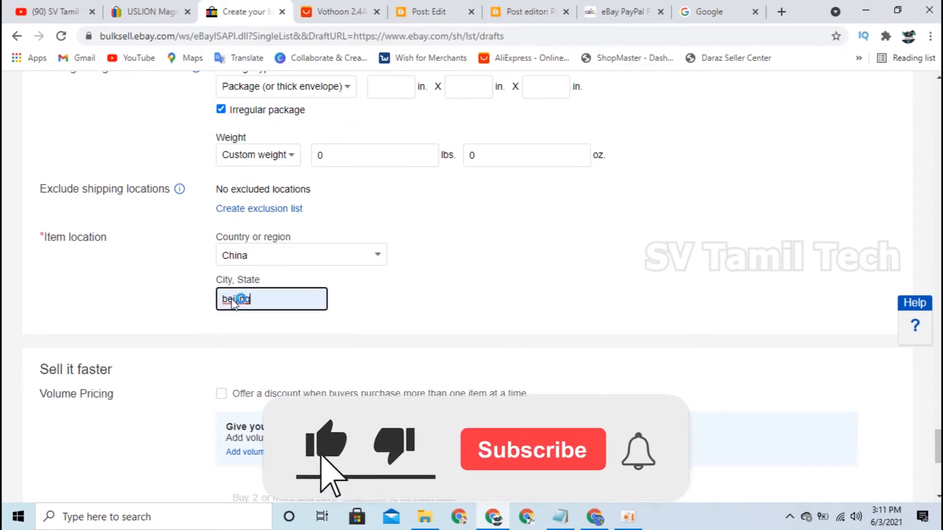
{"action": "left_click", "coordinate": [350, 297]}
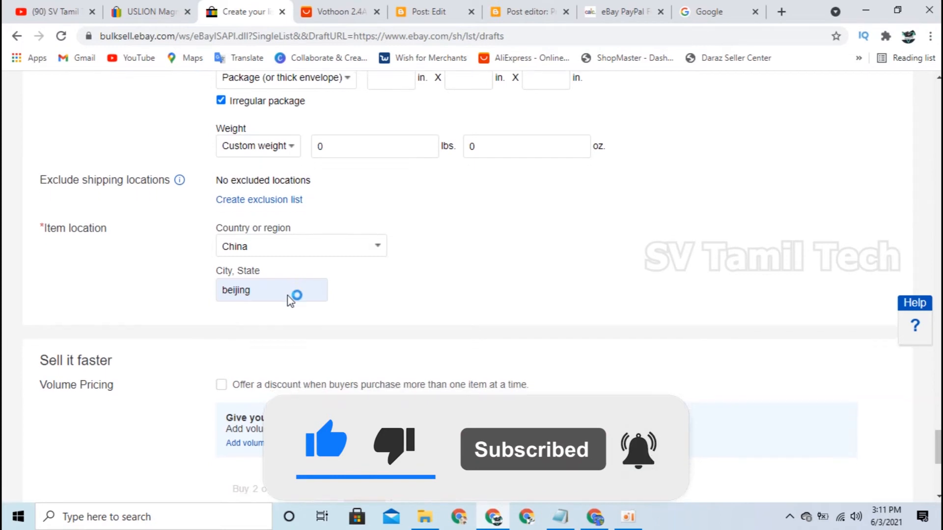
Step: Turn on the volume pricing discount, examine its discount tiers, and turn it off again
{"action": "scroll", "coordinate": [290, 295], "scroll_direction": "down", "scroll_amount": 2}
{"action": "scroll", "coordinate": [219, 244], "scroll_direction": "down", "scroll_amount": 2}
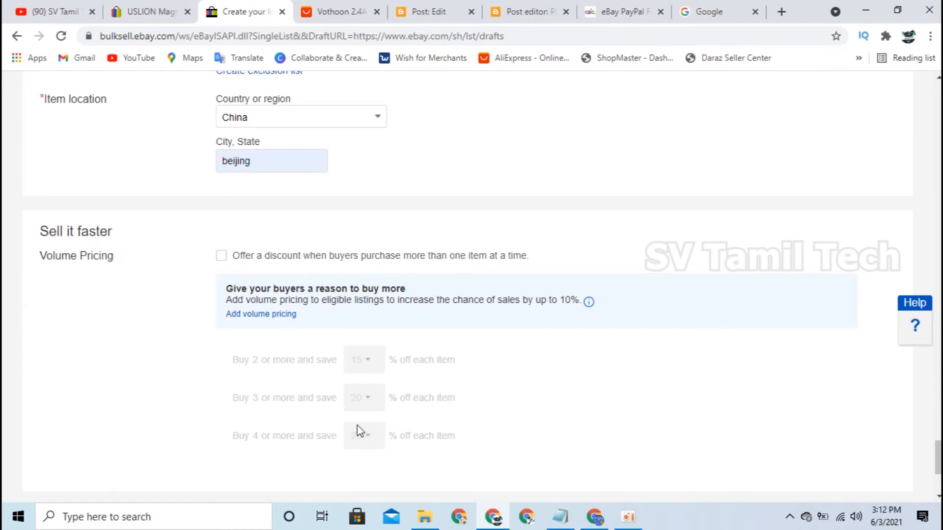
{"action": "scroll", "coordinate": [216, 207], "scroll_direction": "down", "scroll_amount": 2}
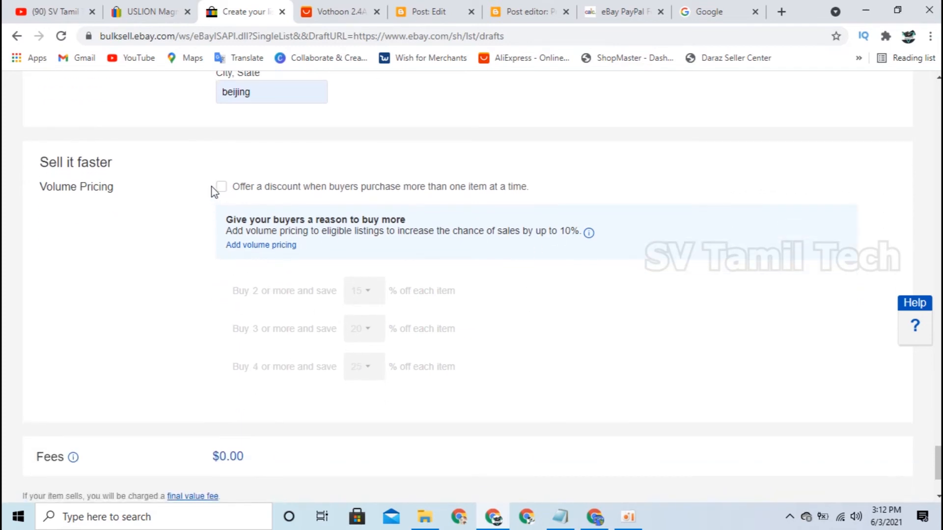
{"action": "left_click", "coordinate": [222, 188]}
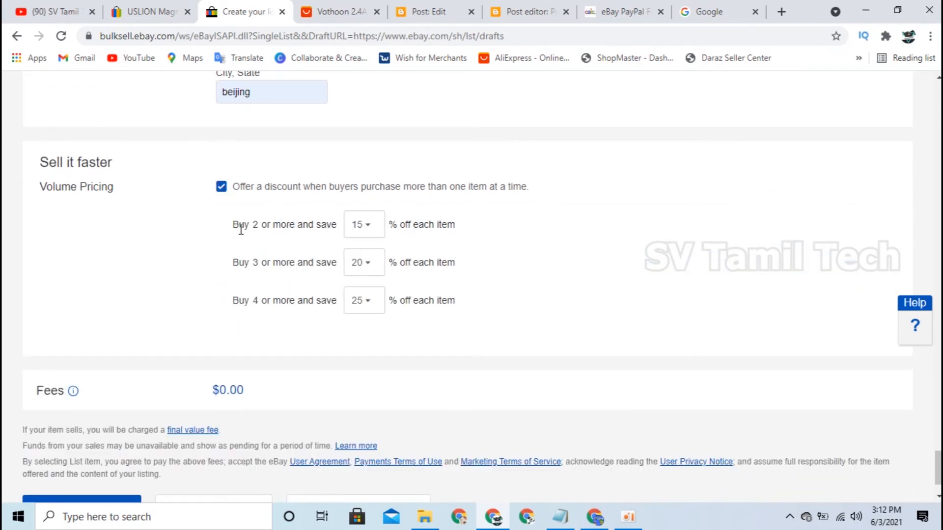
{"action": "left_click_drag", "start_coordinate": [241, 230], "coordinate": [366, 226]}
{"action": "left_click", "coordinate": [481, 225]}
{"action": "left_click_drag", "start_coordinate": [233, 231], "coordinate": [434, 326]}
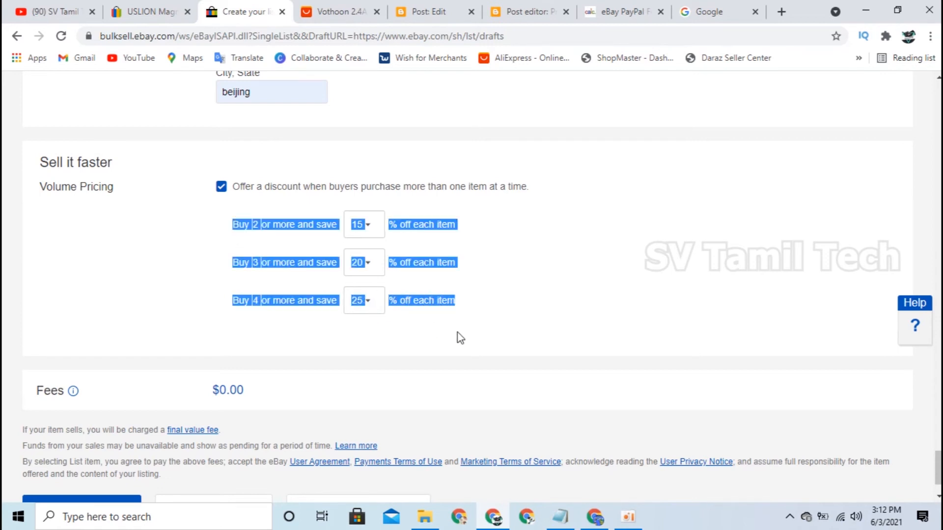
{"action": "left_click", "coordinate": [493, 321]}
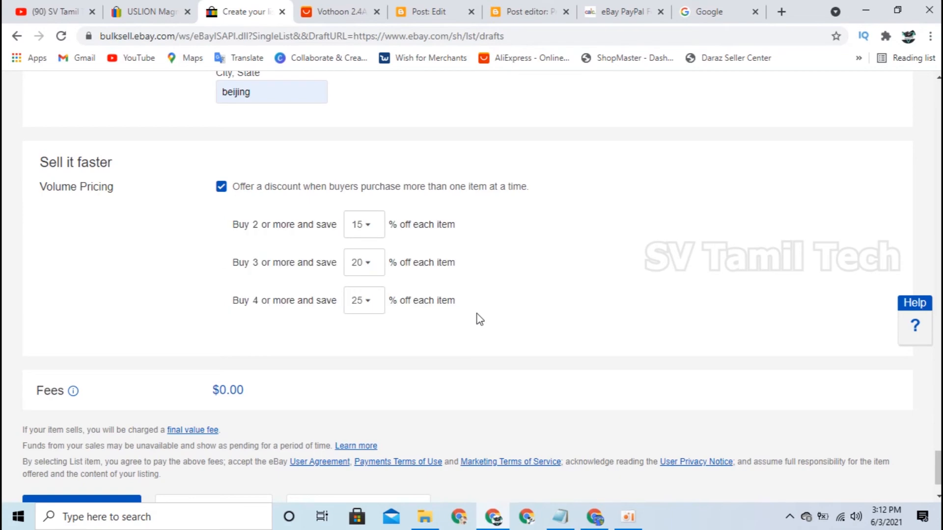
{"action": "left_click", "coordinate": [221, 188]}
Step: Preview the listing and examine its title, price, shipping, payment and return details
{"action": "scroll", "coordinate": [438, 309], "scroll_direction": "down", "scroll_amount": 2}
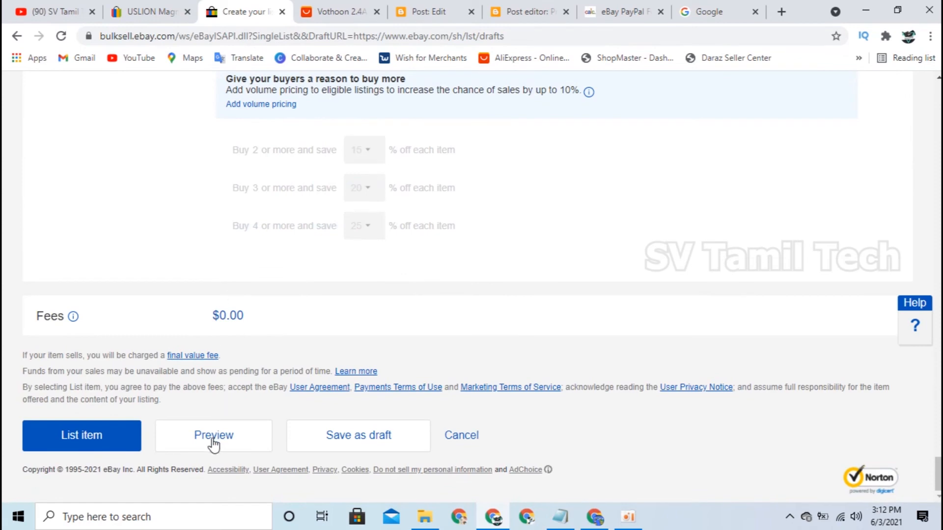
{"action": "left_click", "coordinate": [214, 436]}
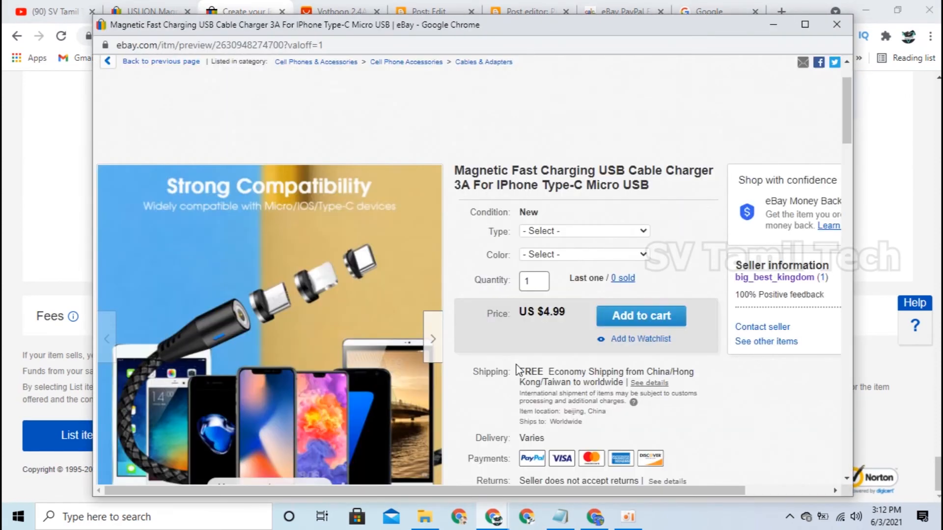
{"action": "scroll", "coordinate": [393, 368], "scroll_direction": "down", "scroll_amount": 2}
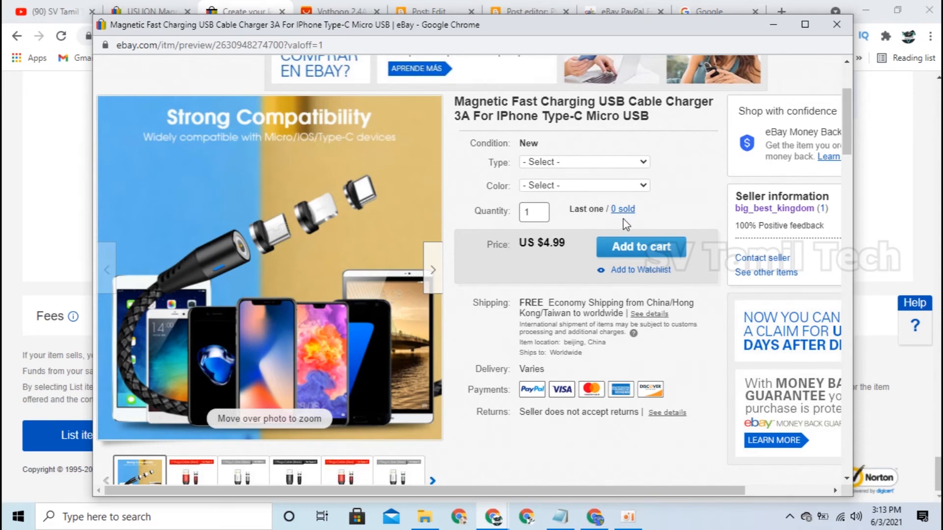
{"action": "scroll", "coordinate": [614, 231], "scroll_direction": "down", "scroll_amount": 1}
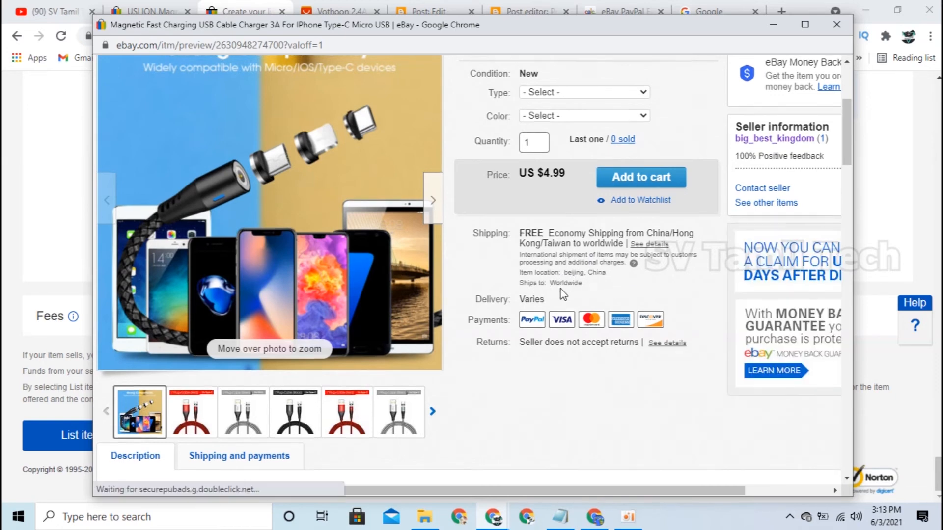
Step: Examine the preview's item specifics, product description, and shipping and payments information
{"action": "scroll", "coordinate": [545, 292], "scroll_direction": "down", "scroll_amount": 5}
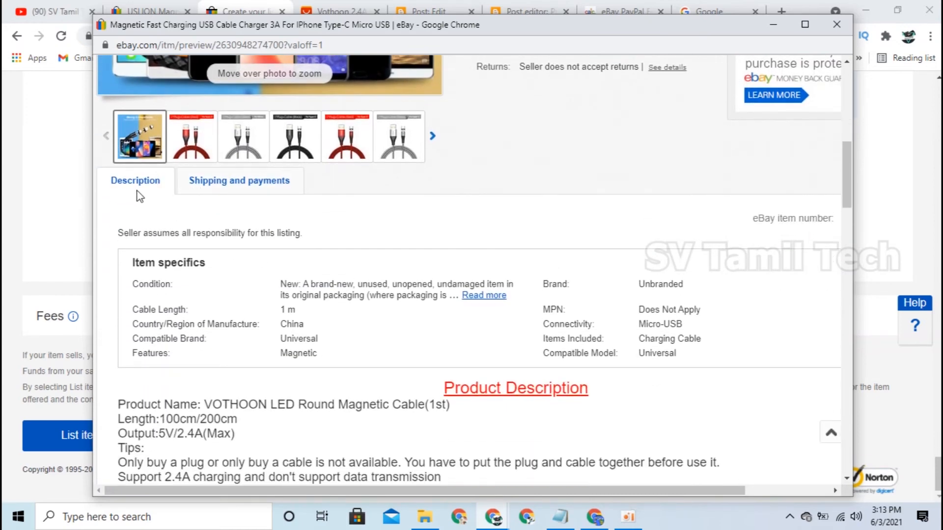
{"action": "left_click_drag", "start_coordinate": [139, 263], "coordinate": [694, 358]}
{"action": "scroll", "coordinate": [570, 337], "scroll_direction": "down", "scroll_amount": 3}
{"action": "scroll", "coordinate": [481, 288], "scroll_direction": "down", "scroll_amount": 20}
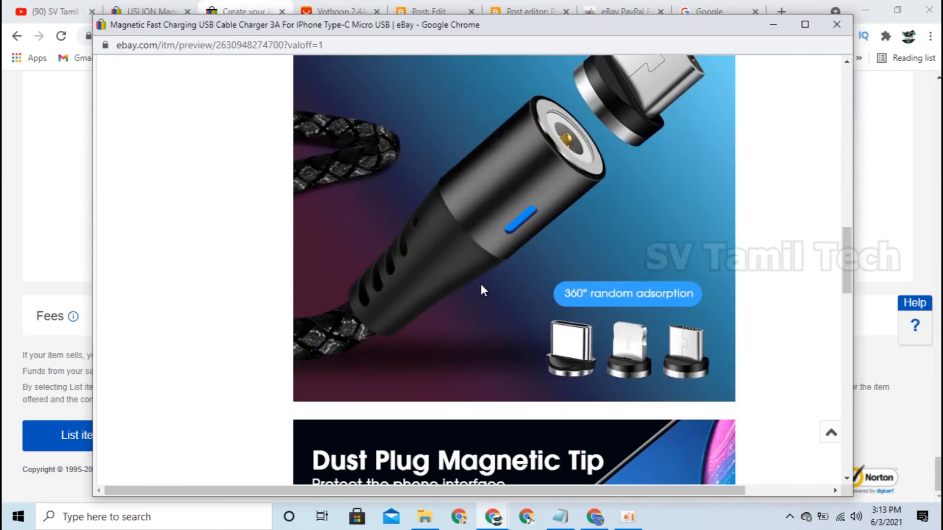
{"action": "scroll", "coordinate": [482, 289], "scroll_direction": "up", "scroll_amount": 20}
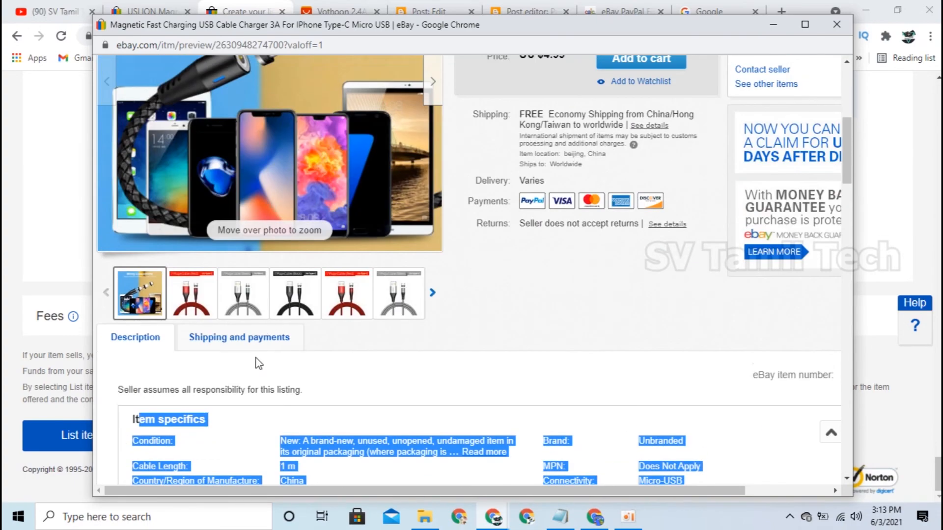
{"action": "left_click", "coordinate": [242, 337]}
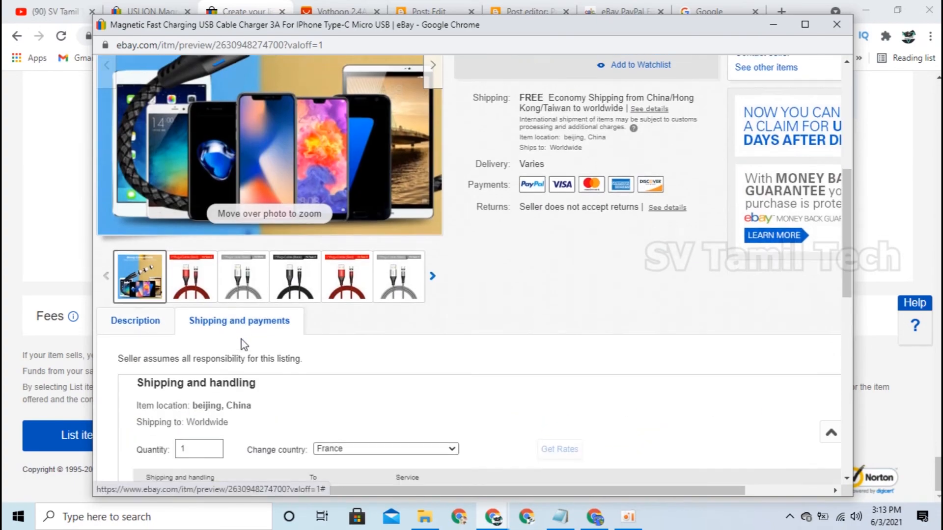
{"action": "scroll", "coordinate": [243, 341], "scroll_direction": "down", "scroll_amount": 6}
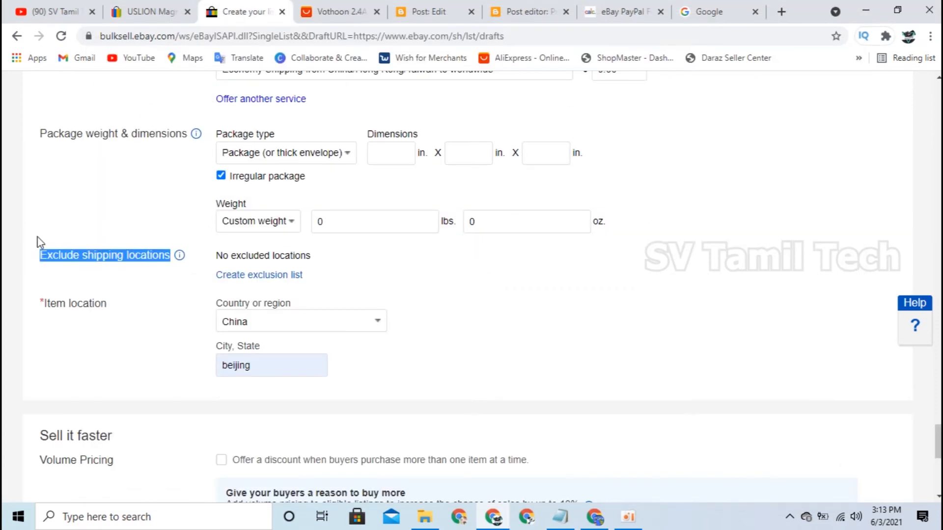
Step: Open the shipping exclusion list and exclude Alaska/Hawaii, US Protectorates, APO/FPO and PO Box addresses
{"action": "left_click", "coordinate": [37, 242]}
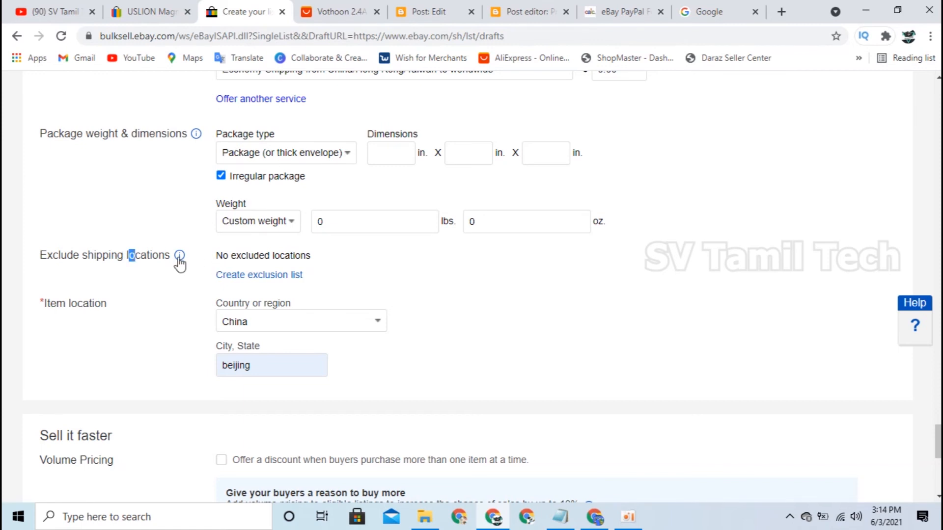
{"action": "left_click", "coordinate": [243, 278]}
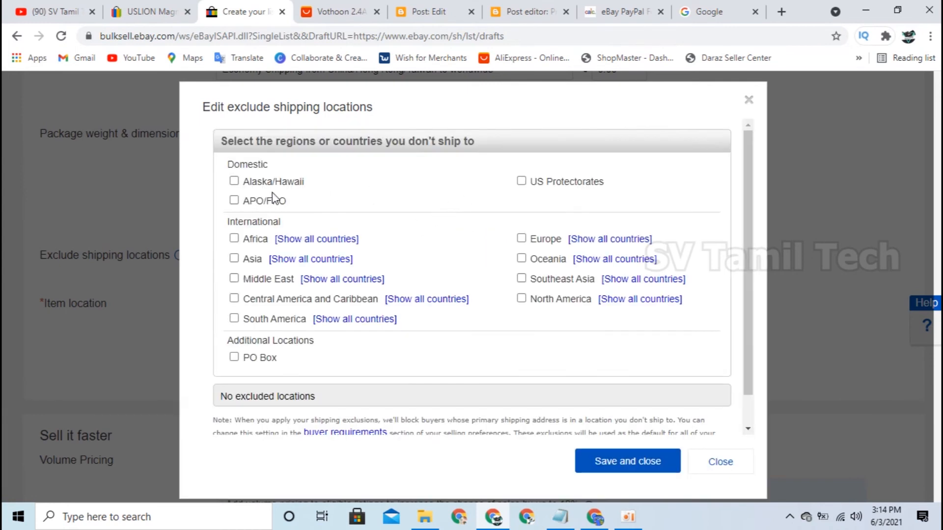
{"action": "left_click", "coordinate": [234, 182]}
{"action": "left_click", "coordinate": [519, 182]}
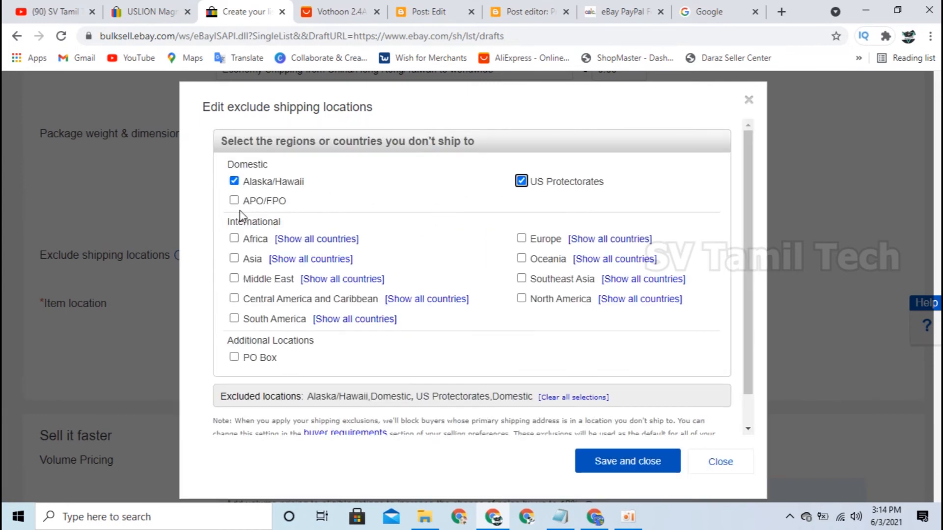
{"action": "left_click", "coordinate": [234, 200]}
{"action": "left_click", "coordinate": [234, 357]}
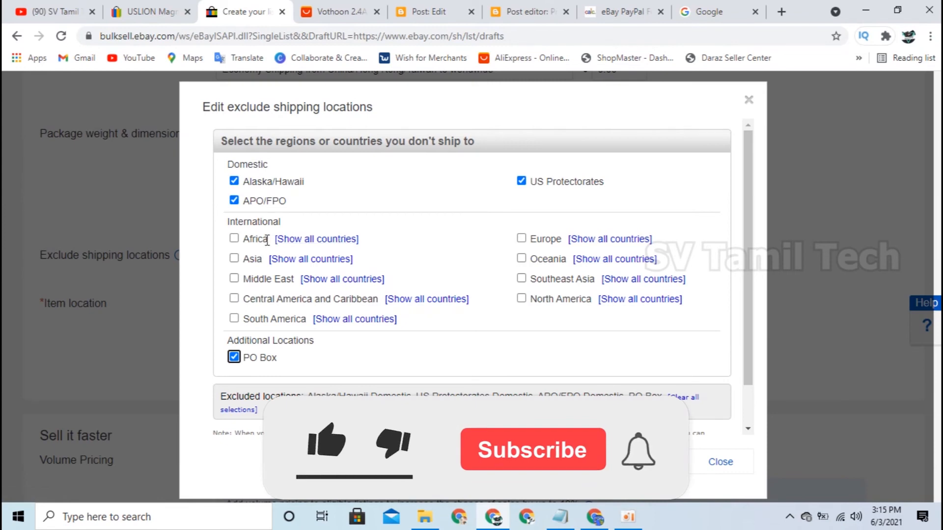
Step: Expand Africa's country list and exclude the whole region from shipping
{"action": "left_click", "coordinate": [317, 239]}
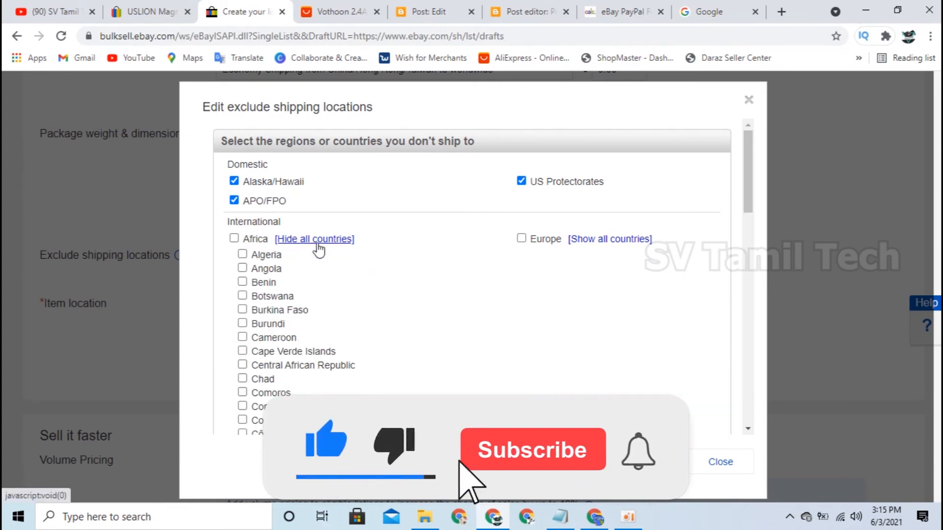
{"action": "scroll", "coordinate": [263, 338], "scroll_direction": "down", "scroll_amount": 8}
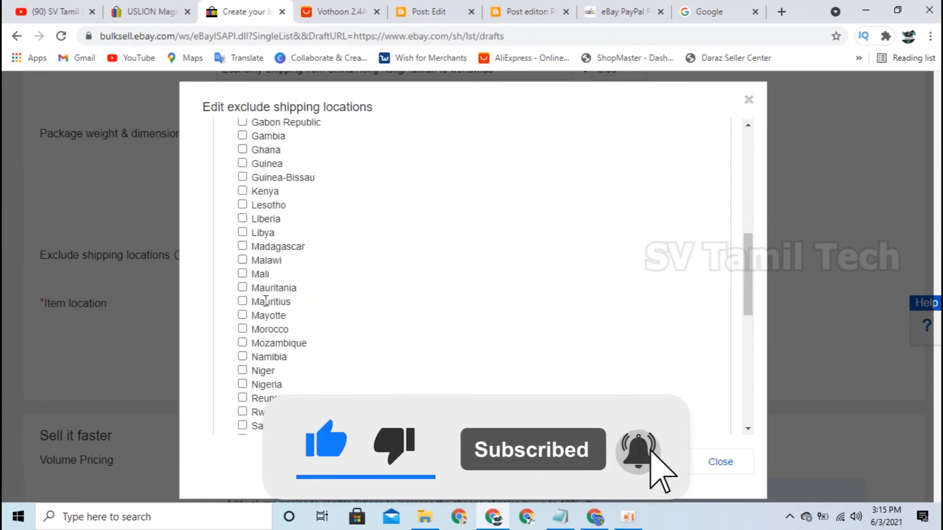
{"action": "scroll", "coordinate": [264, 338], "scroll_direction": "up", "scroll_amount": 8}
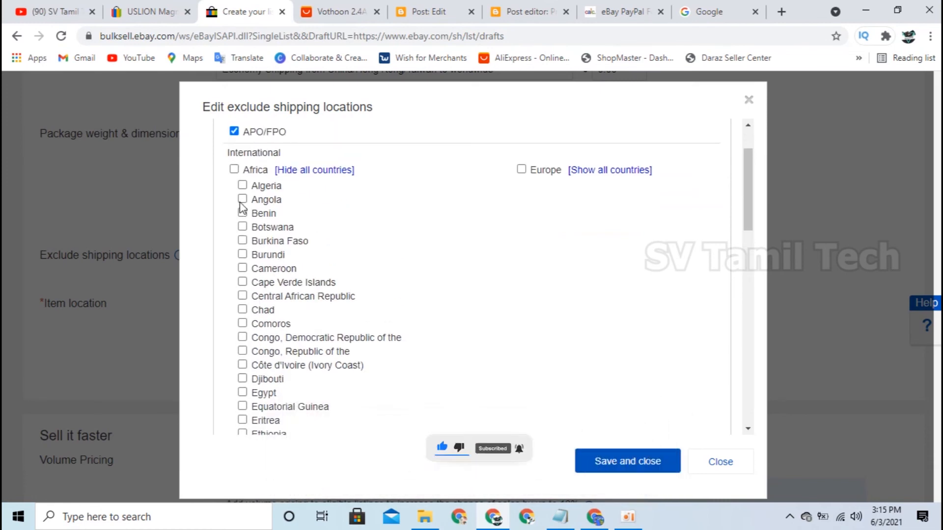
{"action": "left_click", "coordinate": [233, 170]}
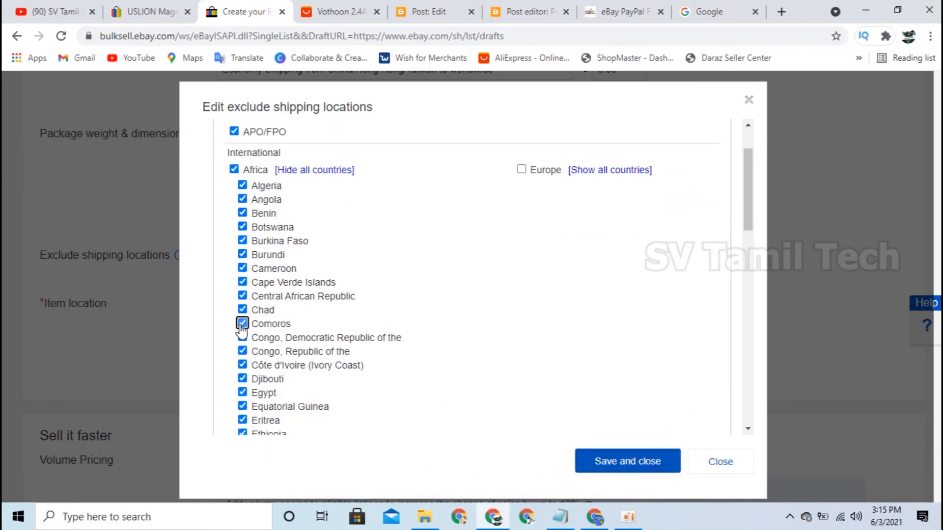
{"action": "scroll", "coordinate": [260, 366], "scroll_direction": "down", "scroll_amount": 10}
{"action": "scroll", "coordinate": [642, 291], "scroll_direction": "up", "scroll_amount": 10}
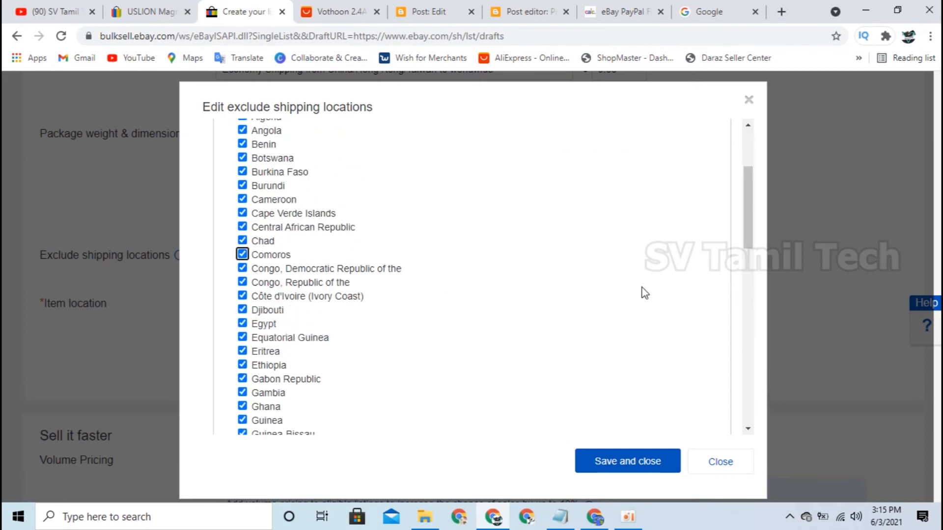
{"action": "scroll", "coordinate": [646, 299], "scroll_direction": "down", "scroll_amount": 15}
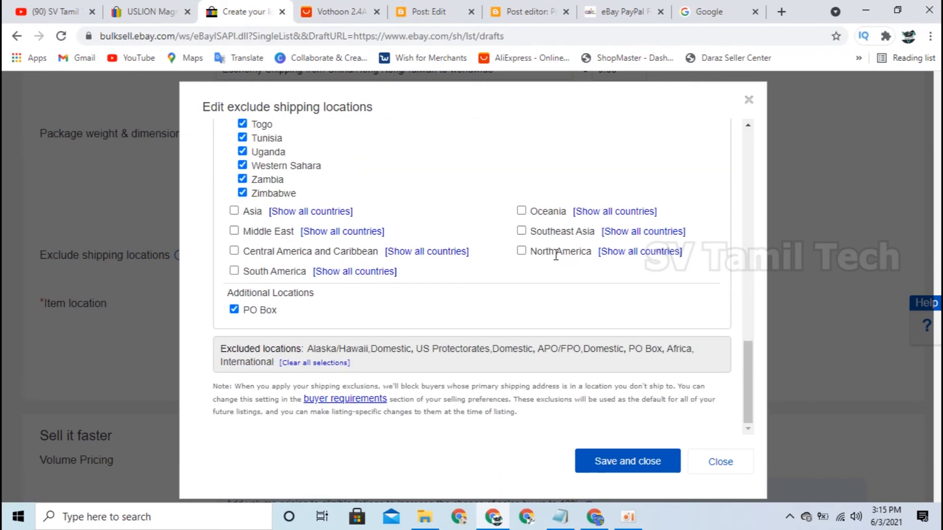
Step: Exclude the North American countries except Canada and Mexico: Bermuda, Greenland, and Saint Pierre and Miquelon
{"action": "left_click", "coordinate": [632, 257]}
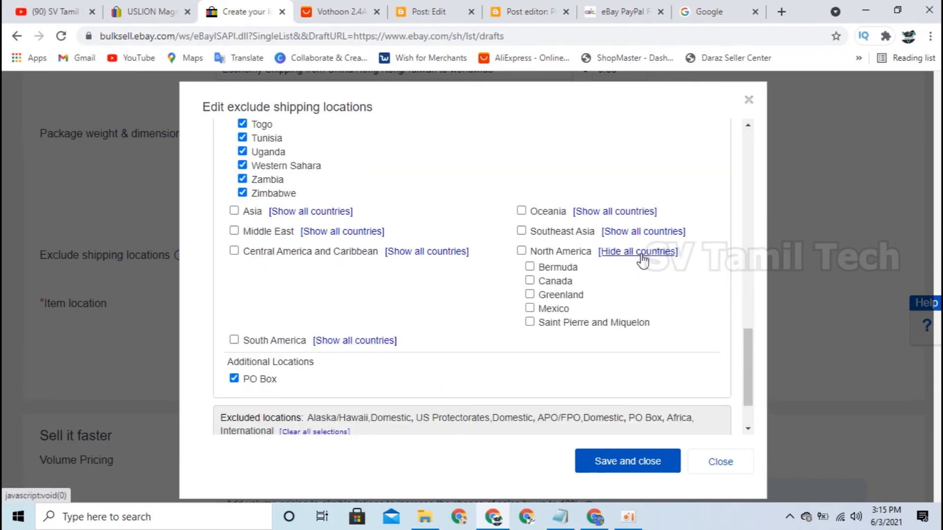
{"action": "left_click", "coordinate": [522, 251]}
{"action": "left_click", "coordinate": [530, 281]}
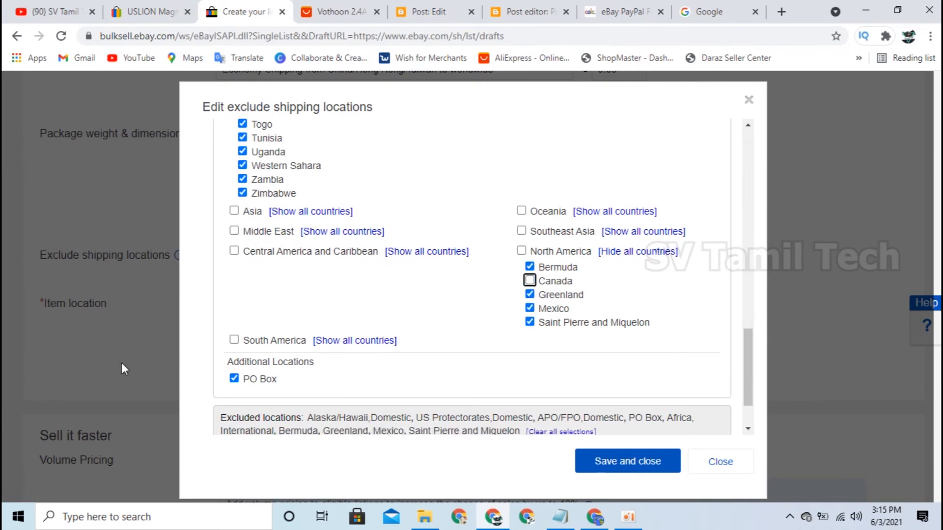
{"action": "left_click", "coordinate": [529, 308]}
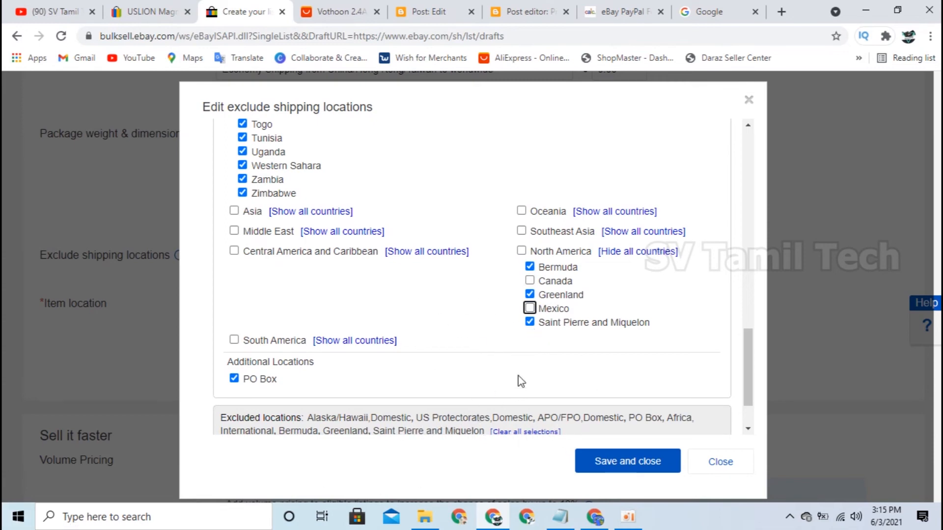
{"action": "left_click_drag", "start_coordinate": [540, 281], "coordinate": [580, 286]}
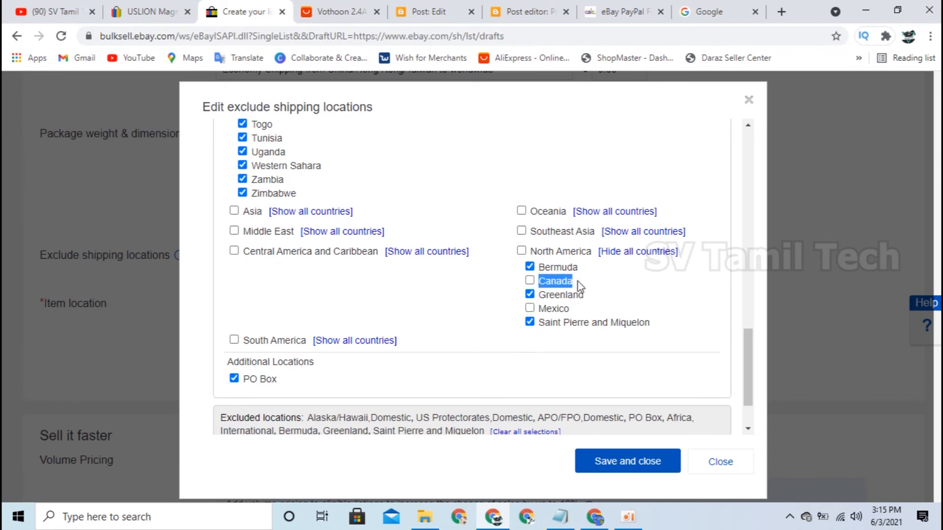
Step: Switch to the AliExpress product page and check the cable's shipping methods and costs for delivery to Canada
{"action": "left_click", "coordinate": [339, 12]}
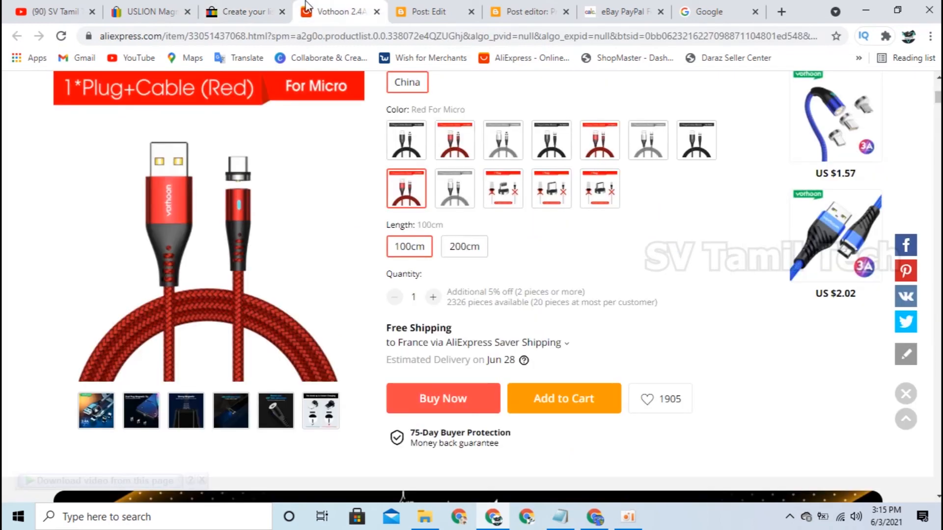
{"action": "left_click", "coordinate": [550, 347]}
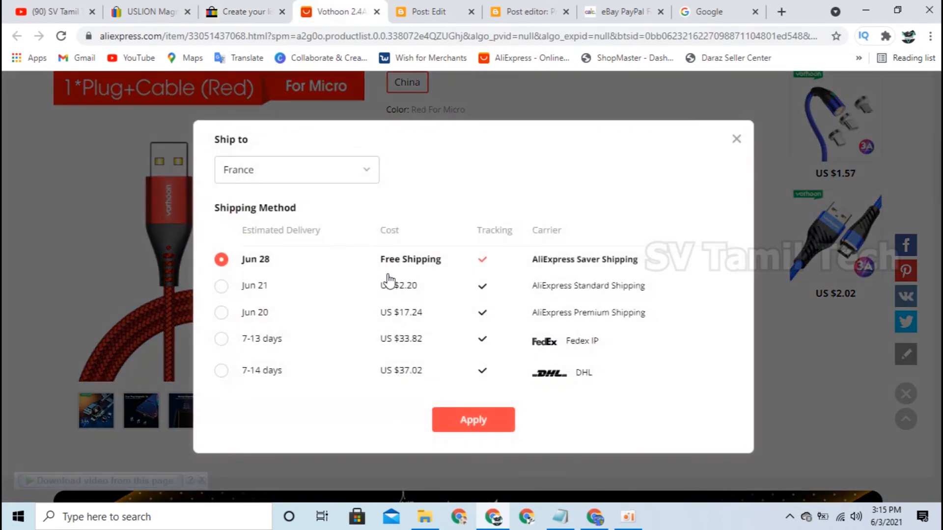
{"action": "left_click", "coordinate": [322, 175]}
{"action": "type", "text": "ca"}
{"action": "left_click", "coordinate": [260, 262]}
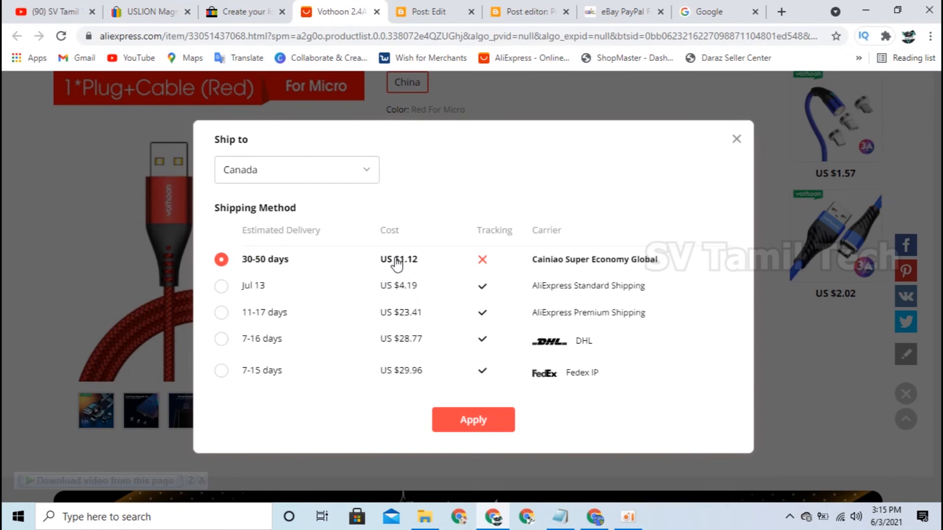
{"action": "left_click_drag", "start_coordinate": [396, 264], "coordinate": [427, 265]}
Step: Check the cable's shipping options for Australia and for the United Kingdom
{"action": "left_click", "coordinate": [350, 176]}
{"action": "type", "text": "ay"}
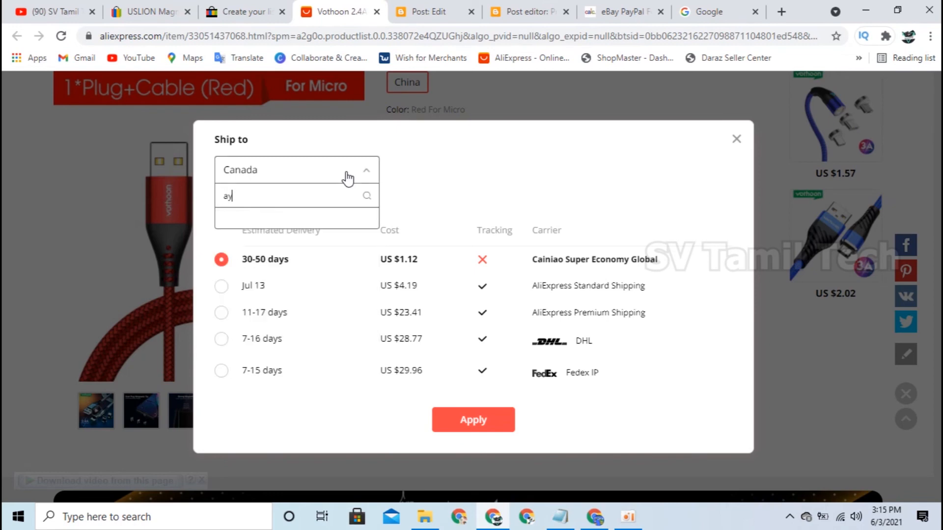
{"action": "left_click", "coordinate": [314, 219]}
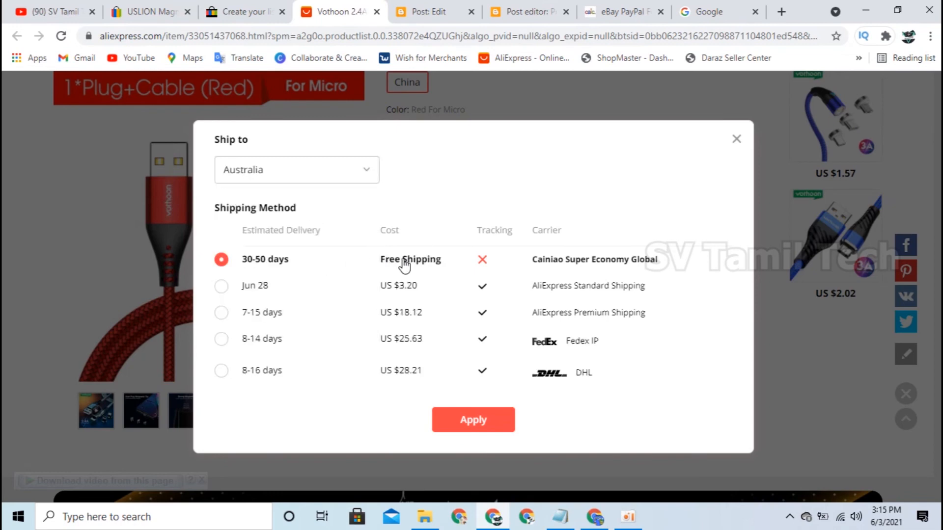
{"action": "left_click", "coordinate": [365, 176]}
{"action": "type", "text": "un"}
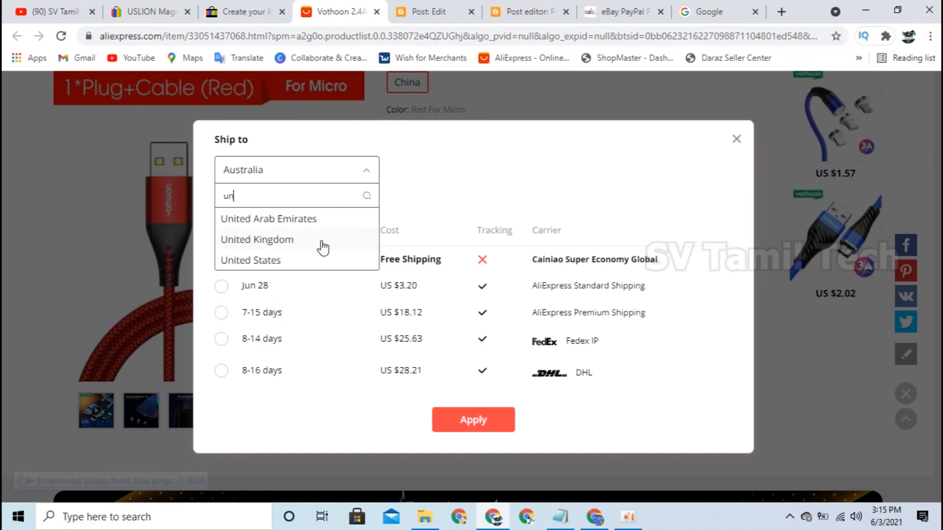
{"action": "left_click", "coordinate": [319, 246]}
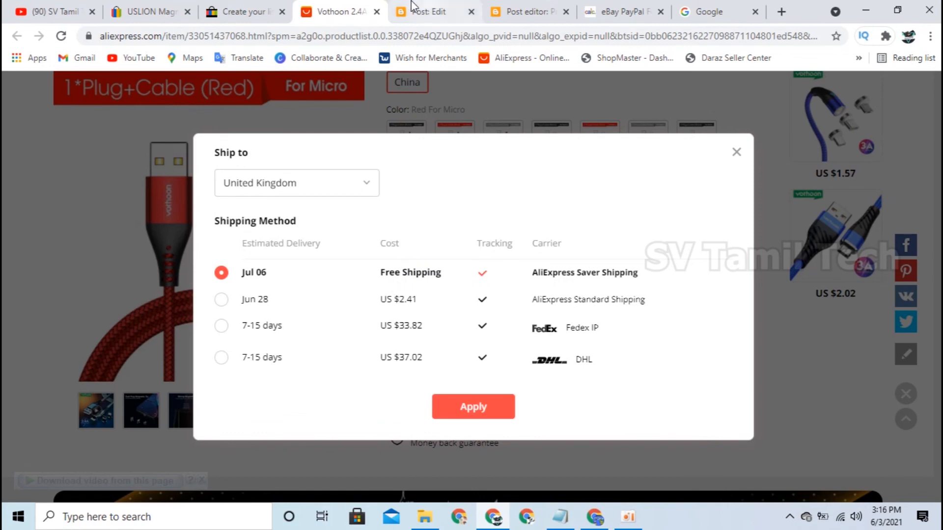
Step: Return to the eBay exclusion list, review the selected regions and countries, and save the exclusions
{"action": "left_click", "coordinate": [247, 12]}
{"action": "left_click", "coordinate": [637, 316]}
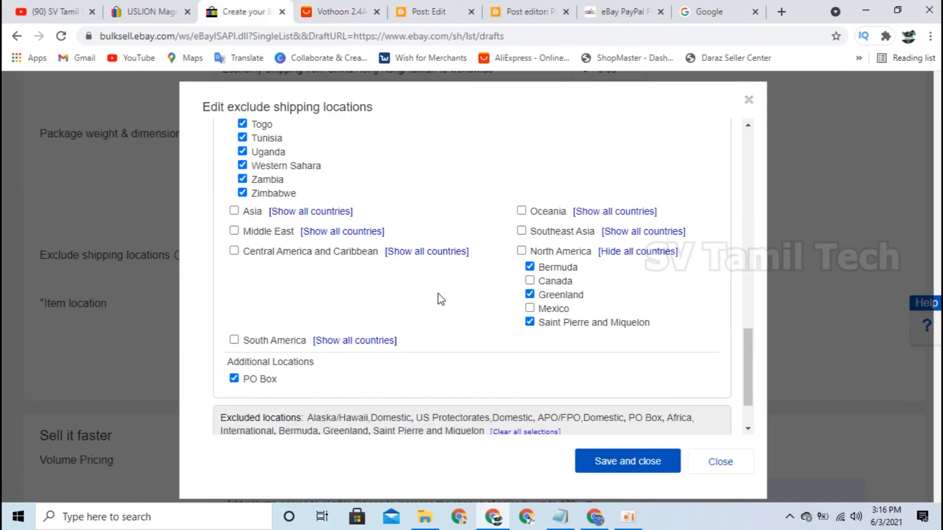
{"action": "scroll", "coordinate": [438, 312], "scroll_direction": "up", "scroll_amount": 15}
{"action": "scroll", "coordinate": [445, 358], "scroll_direction": "up", "scroll_amount": 5}
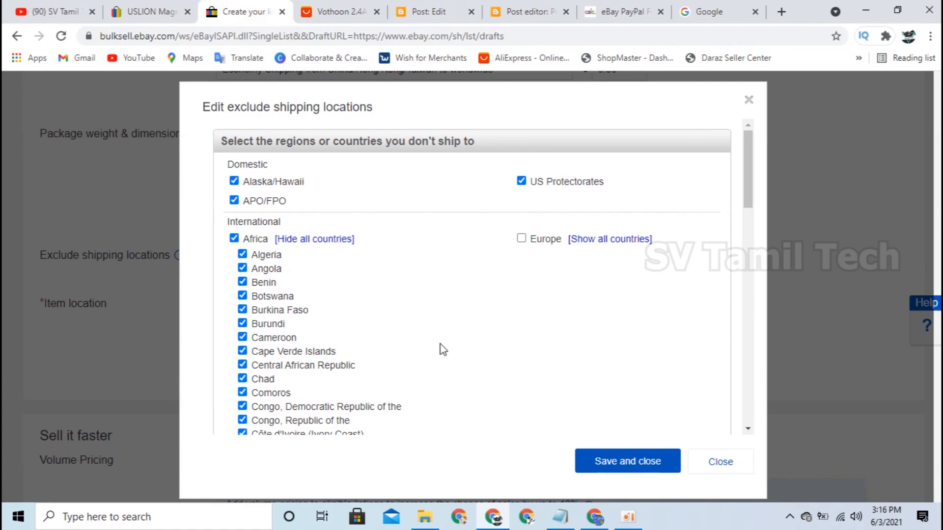
{"action": "scroll", "coordinate": [457, 303], "scroll_direction": "down", "scroll_amount": 20}
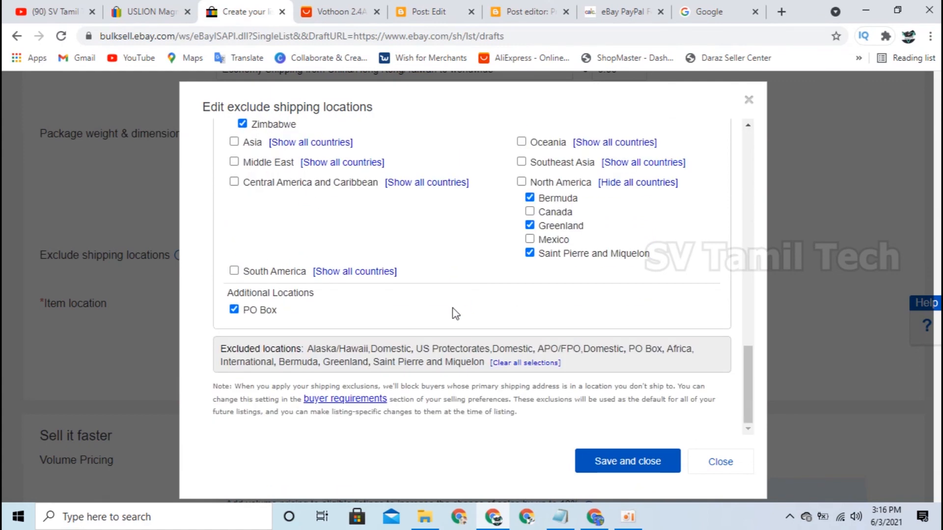
{"action": "left_click", "coordinate": [624, 467]}
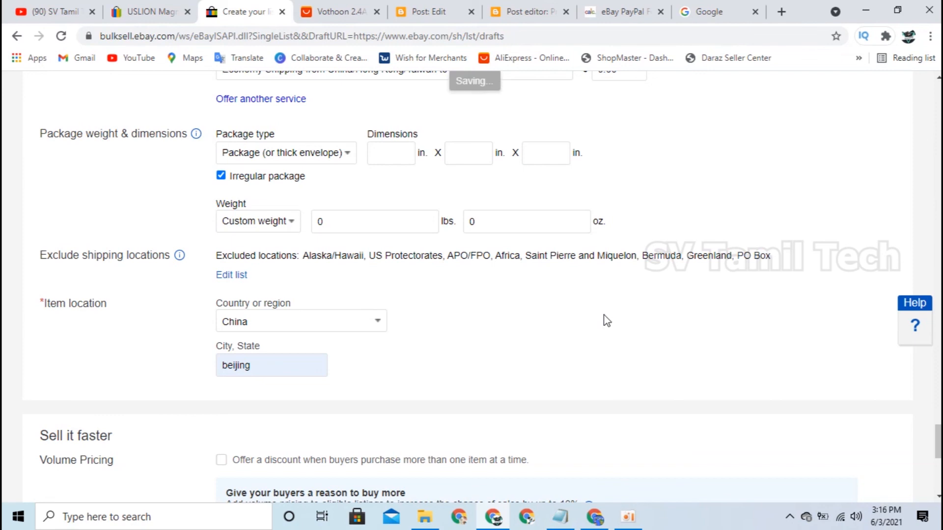
Step: Review the end of the listing form and cancel out of it without listing the item
{"action": "scroll", "coordinate": [498, 316], "scroll_direction": "down", "scroll_amount": 8}
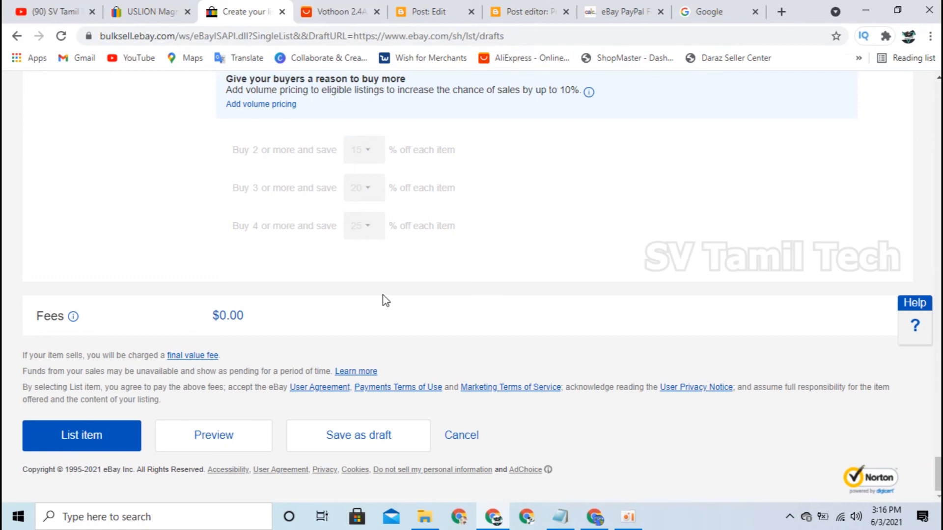
{"action": "scroll", "coordinate": [385, 322], "scroll_direction": "up", "scroll_amount": 8}
{"action": "scroll", "coordinate": [385, 322], "scroll_direction": "down", "scroll_amount": 8}
{"action": "left_click", "coordinate": [467, 433]}
Step: Look through the active listings summary and the table of listed items
{"action": "scroll", "coordinate": [540, 322], "scroll_direction": "up", "scroll_amount": 3}
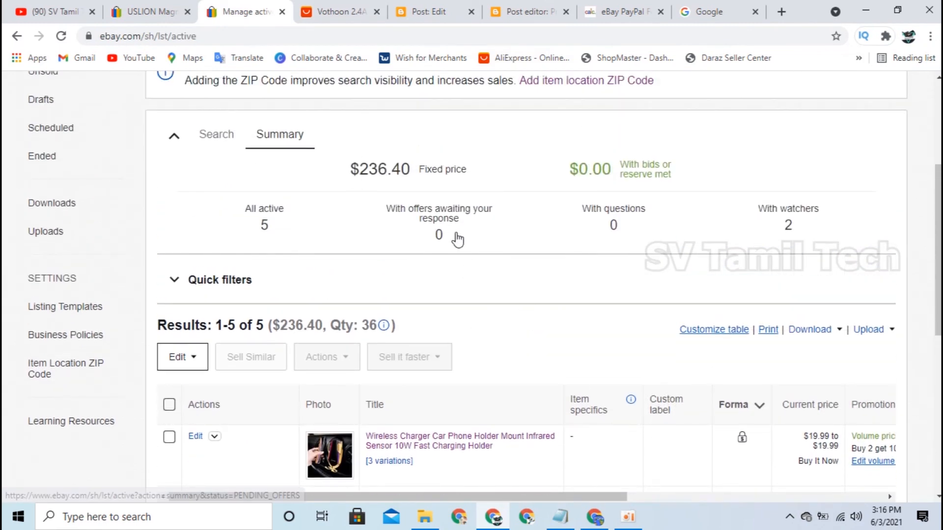
{"action": "scroll", "coordinate": [455, 241], "scroll_direction": "down", "scroll_amount": 8}
{"action": "scroll", "coordinate": [432, 377], "scroll_direction": "up", "scroll_amount": 8}
{"action": "scroll", "coordinate": [436, 280], "scroll_direction": "down", "scroll_amount": 7}
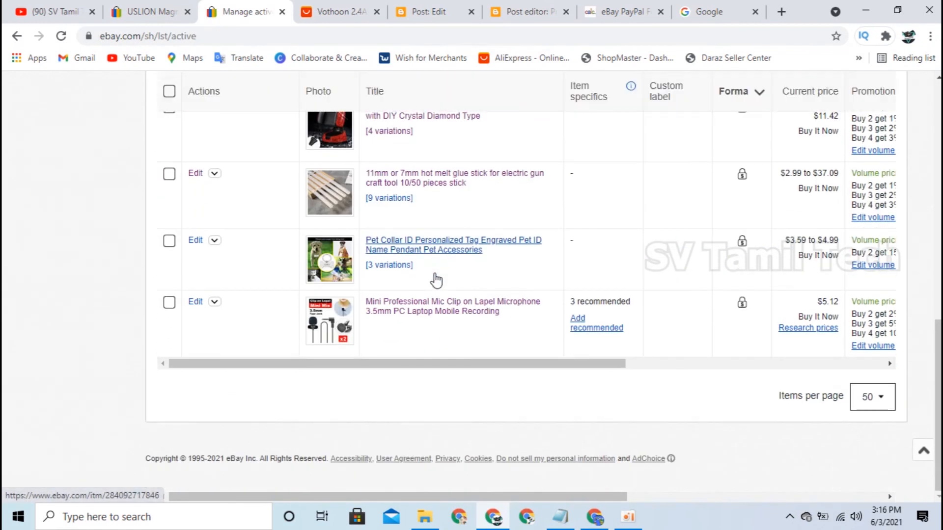
{"action": "scroll", "coordinate": [435, 280], "scroll_direction": "up", "scroll_amount": 7}
{"action": "scroll", "coordinate": [428, 288], "scroll_direction": "down", "scroll_amount": 1}
Step: Examine the monthly limits on the Seller Hub overview, covering item quantity, remaining items and sales amount
{"action": "scroll", "coordinate": [427, 298], "scroll_direction": "down", "scroll_amount": 2}
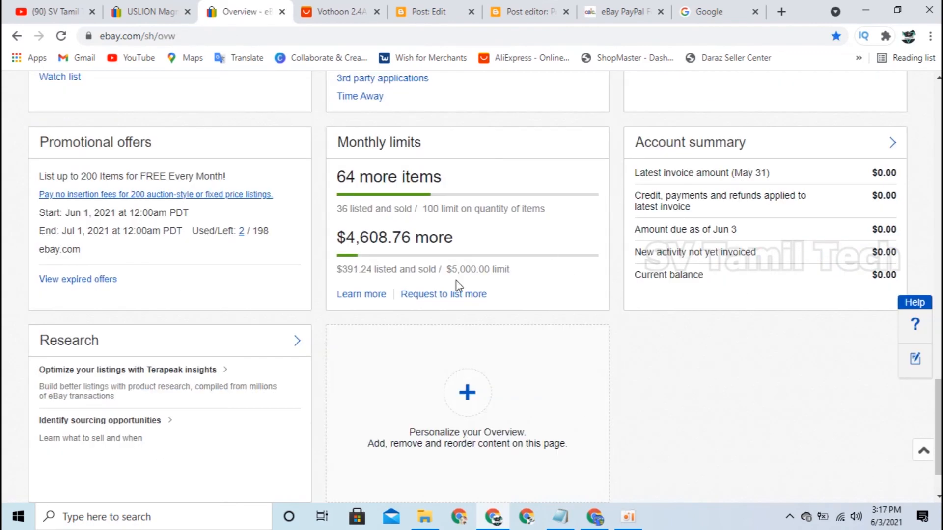
{"action": "left_click_drag", "start_coordinate": [425, 206], "coordinate": [539, 205]}
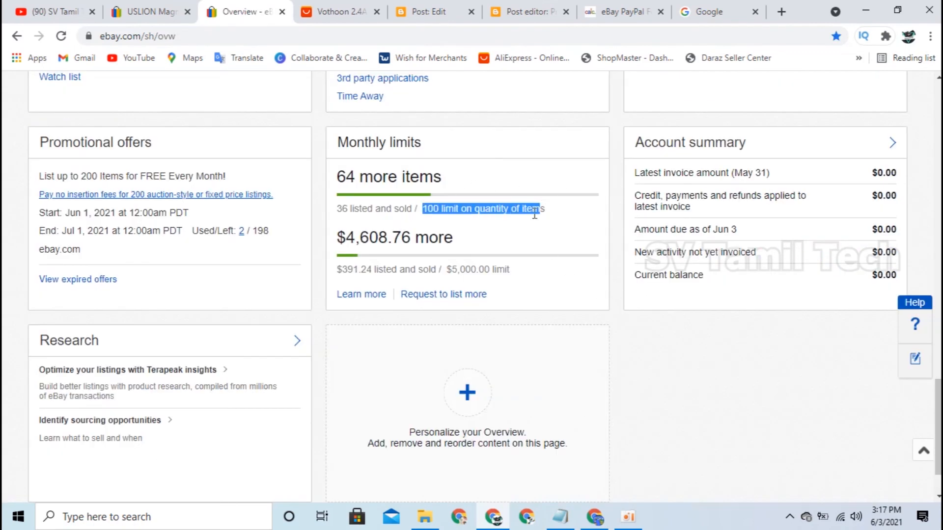
{"action": "left_click", "coordinate": [535, 214]}
{"action": "left_click_drag", "start_coordinate": [337, 208], "coordinate": [423, 216]}
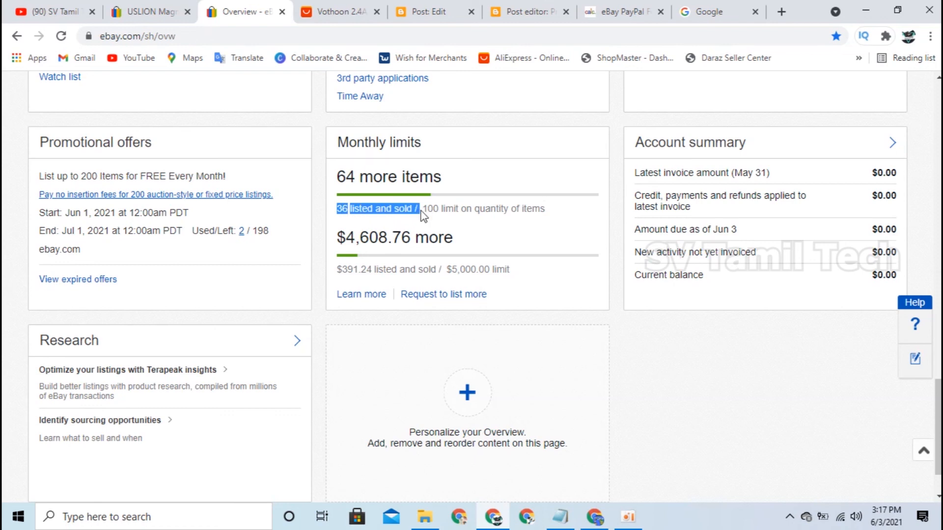
{"action": "left_click_drag", "start_coordinate": [338, 177], "coordinate": [474, 180]}
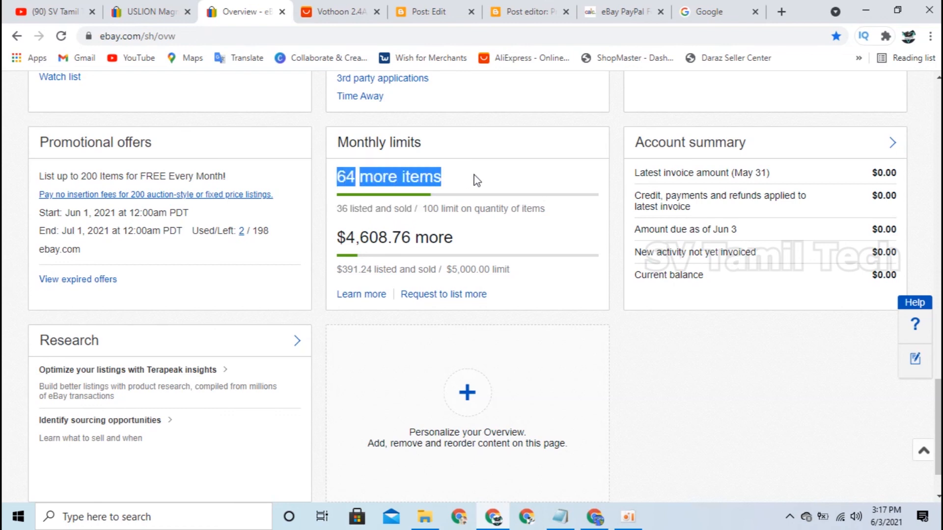
{"action": "left_click_drag", "start_coordinate": [511, 270], "coordinate": [454, 265]}
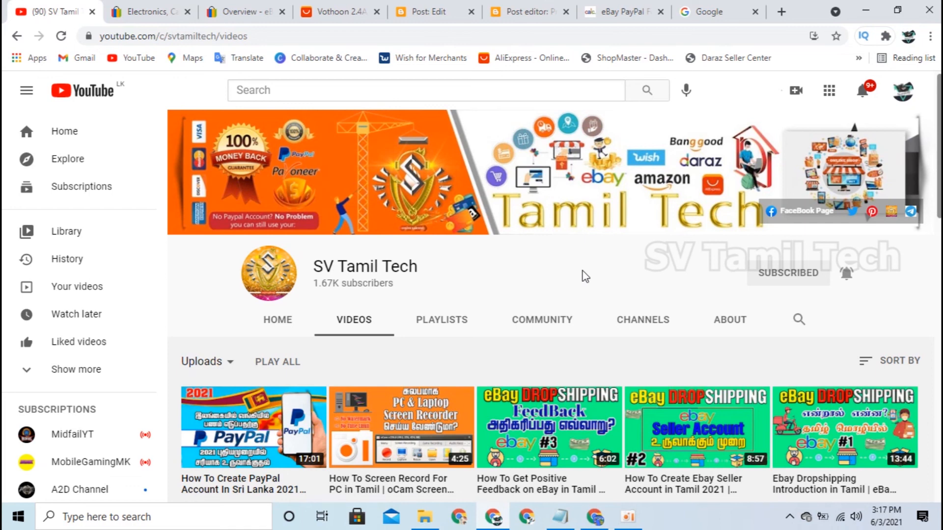
{"action": "scroll", "coordinate": [585, 276], "scroll_direction": "down", "scroll_amount": 2}
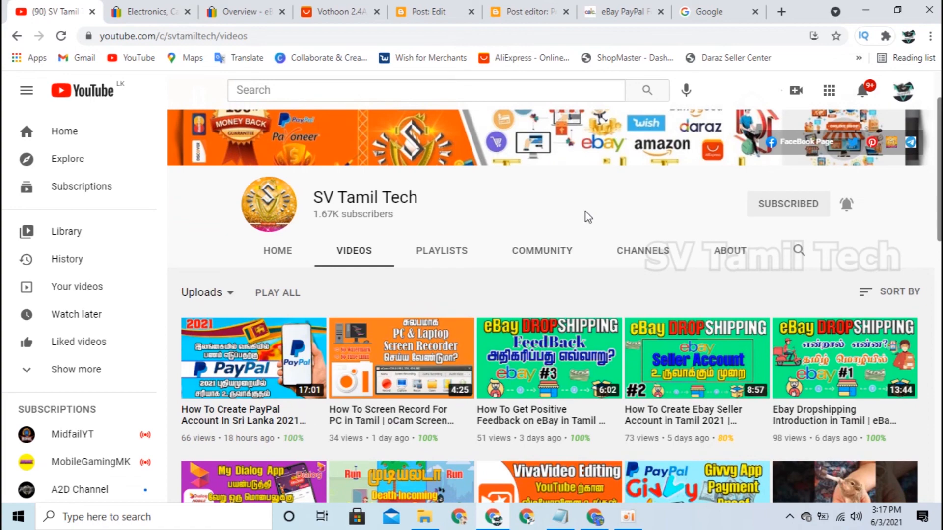
{"action": "left_click", "coordinate": [260, 10]}
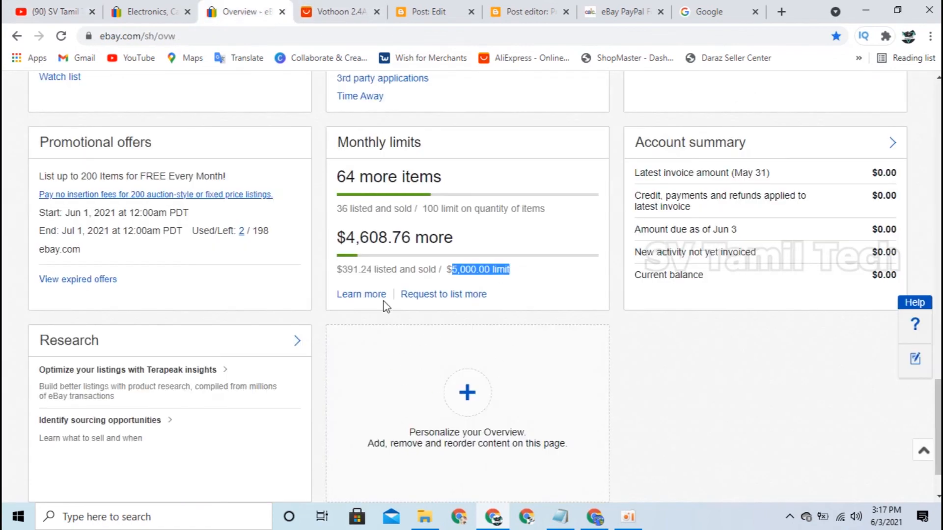
{"action": "left_click", "coordinate": [140, 6]}
{"action": "scroll", "coordinate": [372, 346], "scroll_direction": "down", "scroll_amount": 4}
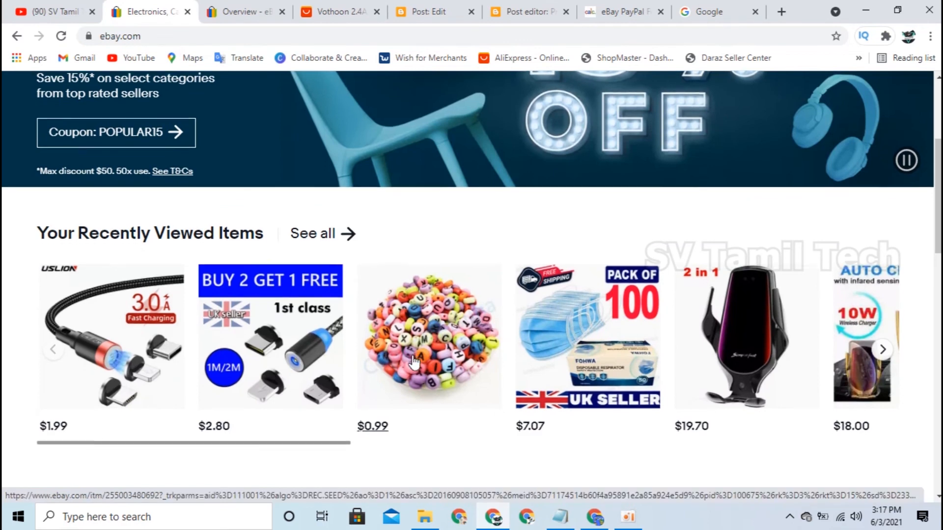
{"action": "scroll", "coordinate": [415, 350], "scroll_direction": "down", "scroll_amount": 3}
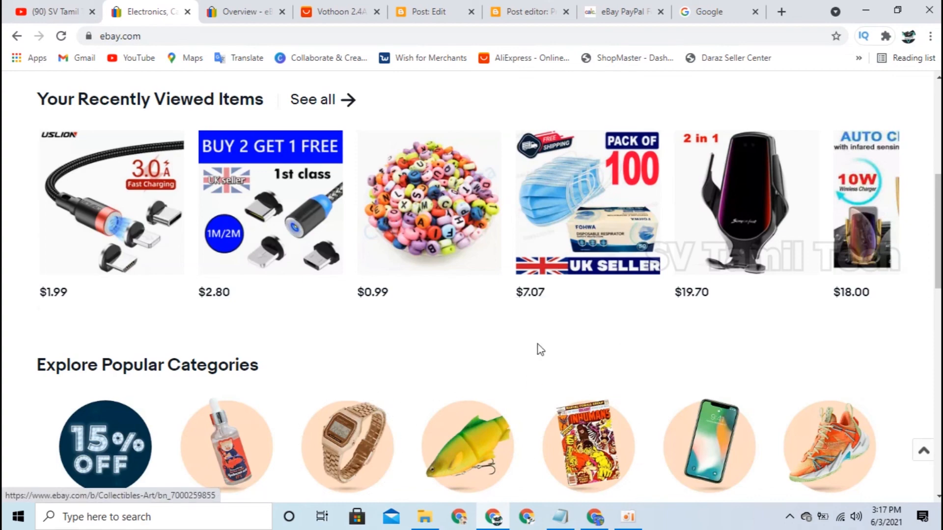
{"action": "key", "text": "ctrl+shift+Tab"}
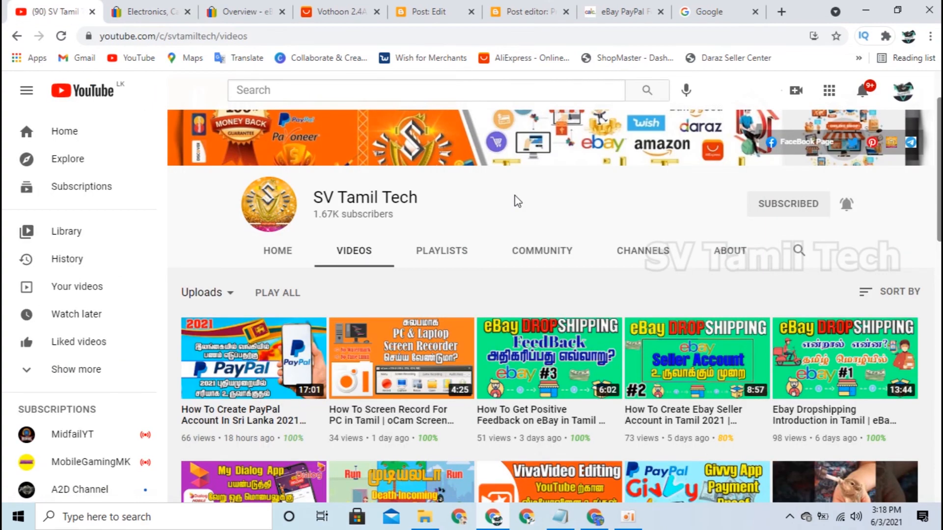